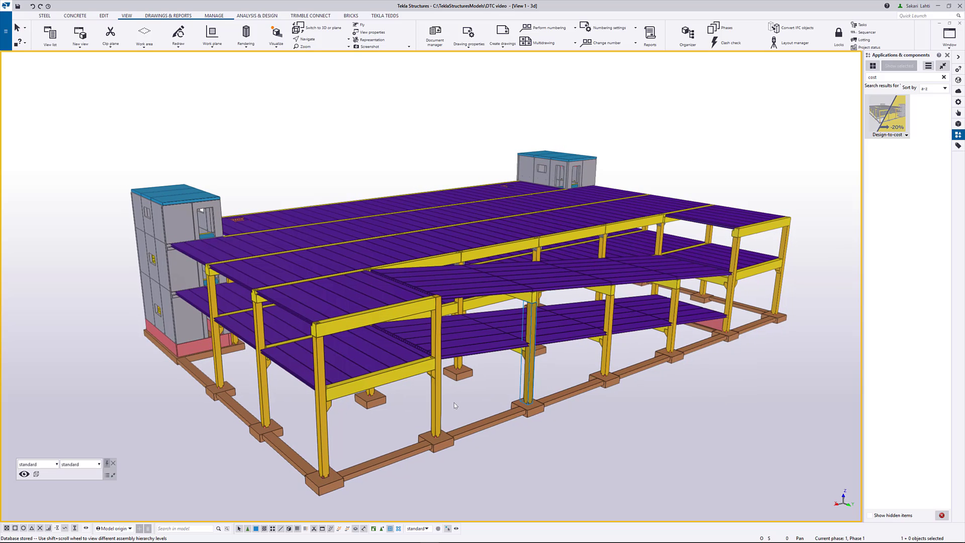
Start the Design-to-cost tool from Applications & components
{"action": "left_click", "coordinate": [340, 336]}
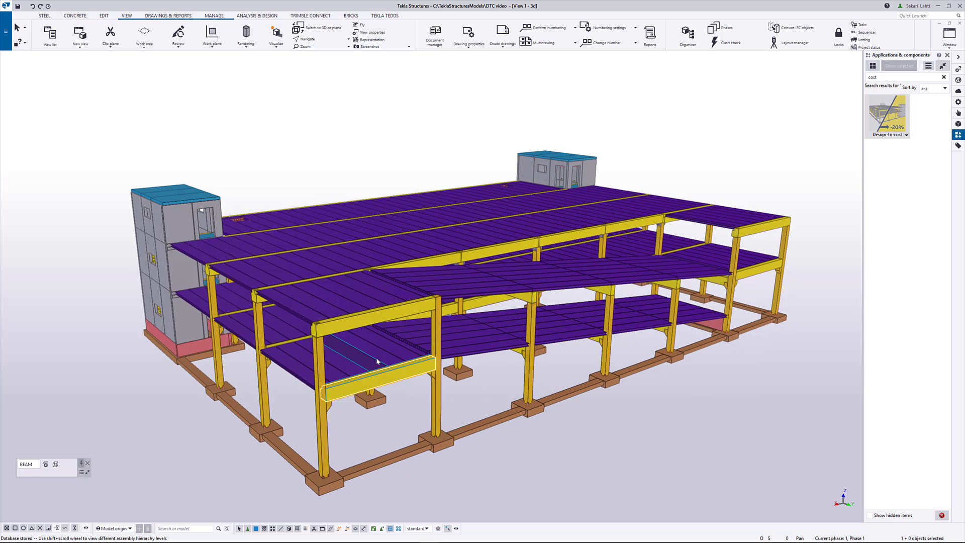
{"action": "left_click", "coordinate": [178, 223]}
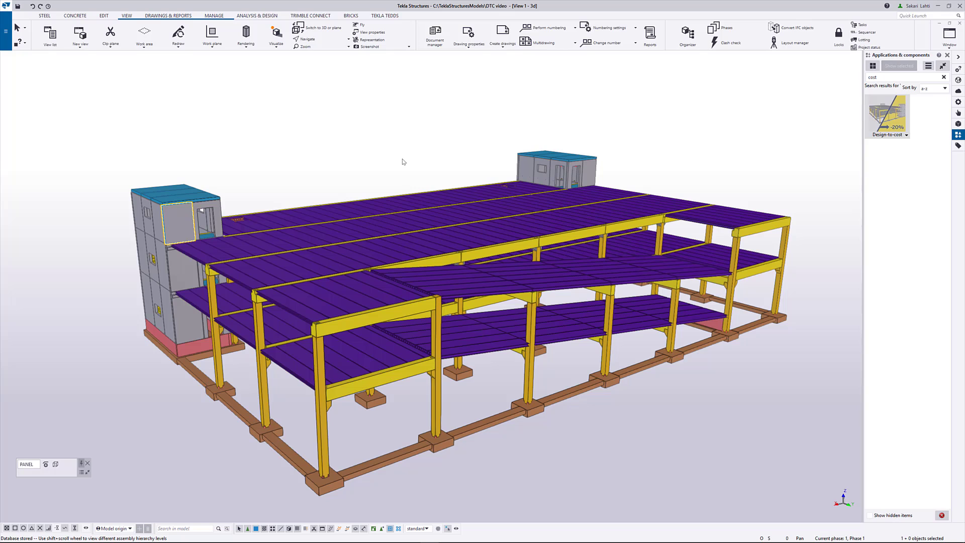
{"action": "left_click", "coordinate": [634, 131]}
{"action": "left_click", "coordinate": [892, 113]}
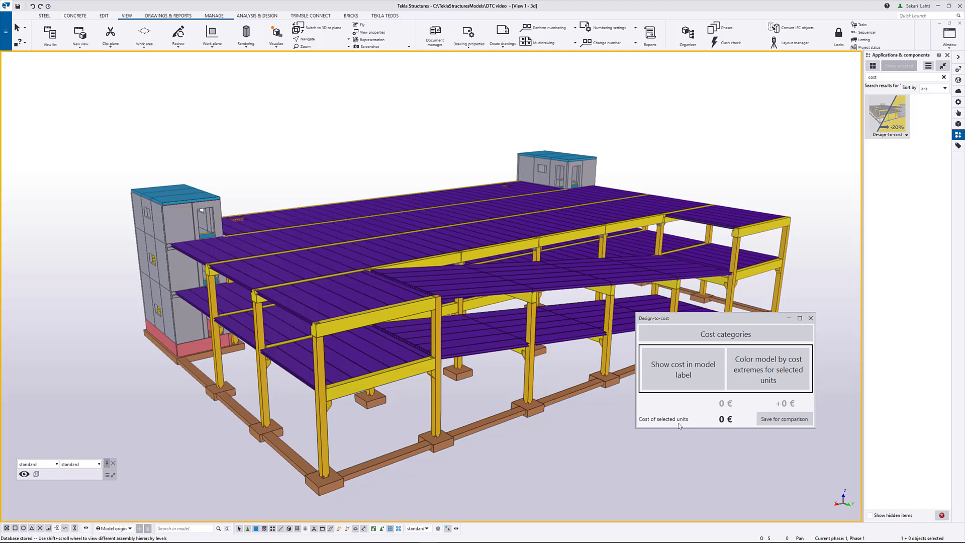
Select two columns and a beam to see their 6,582 € cost, then open Cost categories
{"action": "left_click", "coordinate": [531, 382]}
{"action": "left_click", "coordinate": [425, 393], "text": "ctrl"}
{"action": "left_click", "coordinate": [382, 378], "text": "ctrl"}
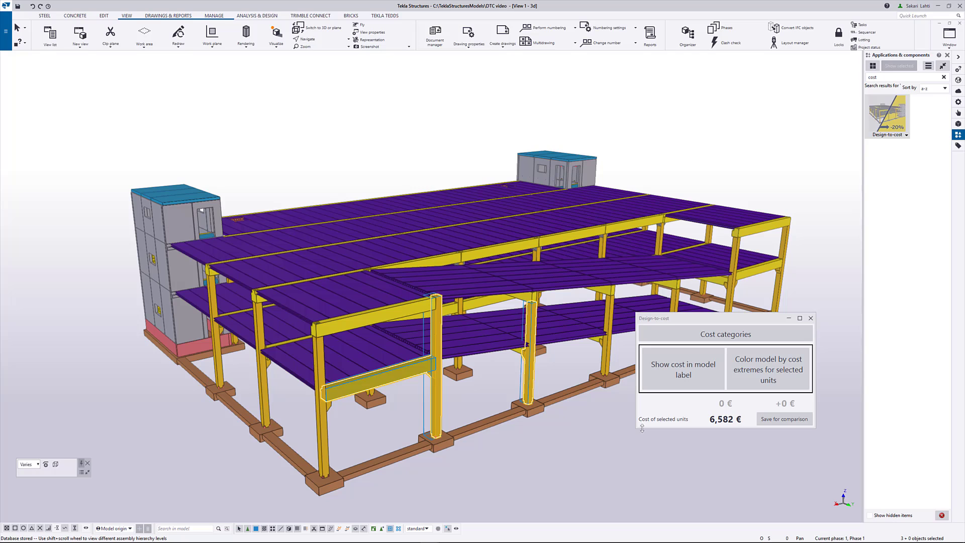
{"action": "left_click", "coordinate": [733, 341]}
Inspect the Precast Column's Volume based cost element, then delete the whole Precast group
{"action": "left_click_drag", "start_coordinate": [399, 87], "coordinate": [398, 104]}
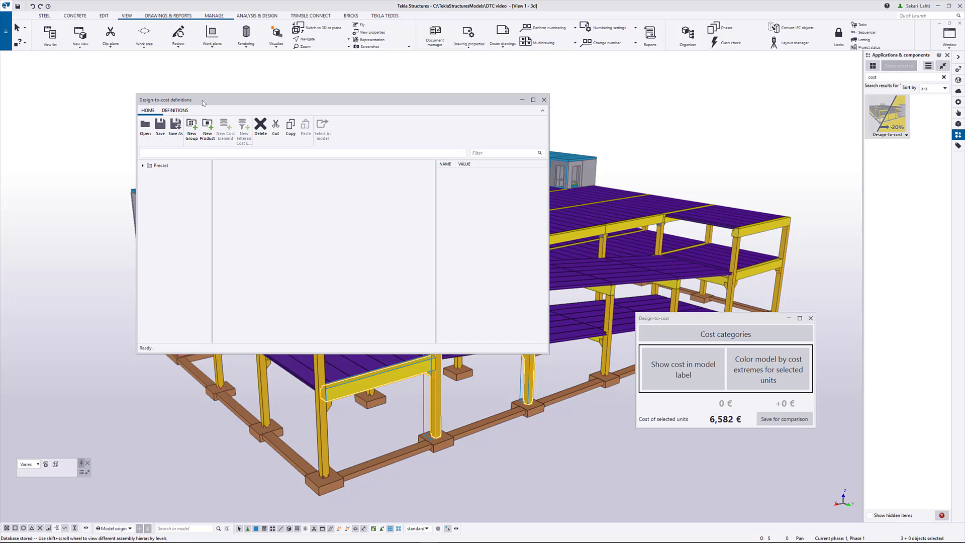
{"action": "left_click_drag", "start_coordinate": [202, 104], "coordinate": [204, 121]}
{"action": "double_click", "coordinate": [156, 183]}
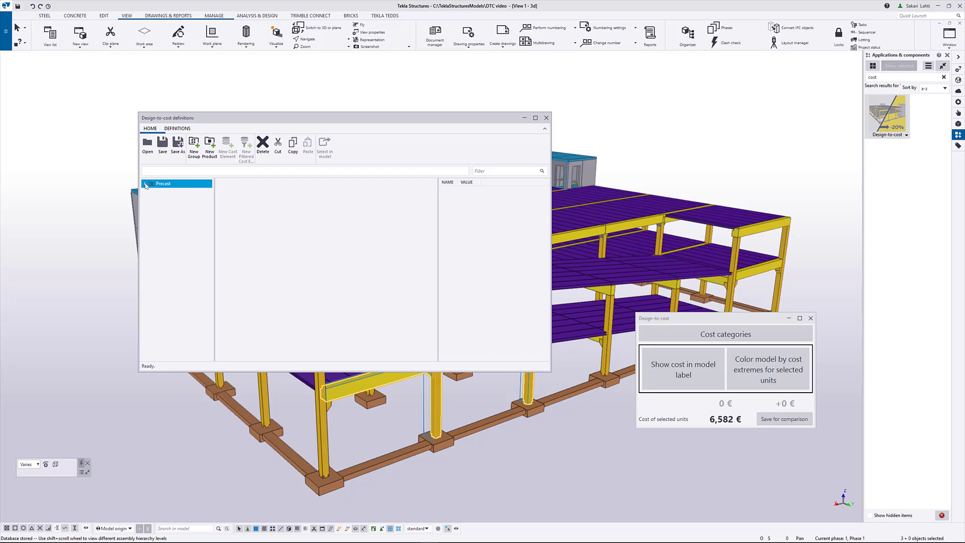
{"action": "double_click", "coordinate": [158, 192]}
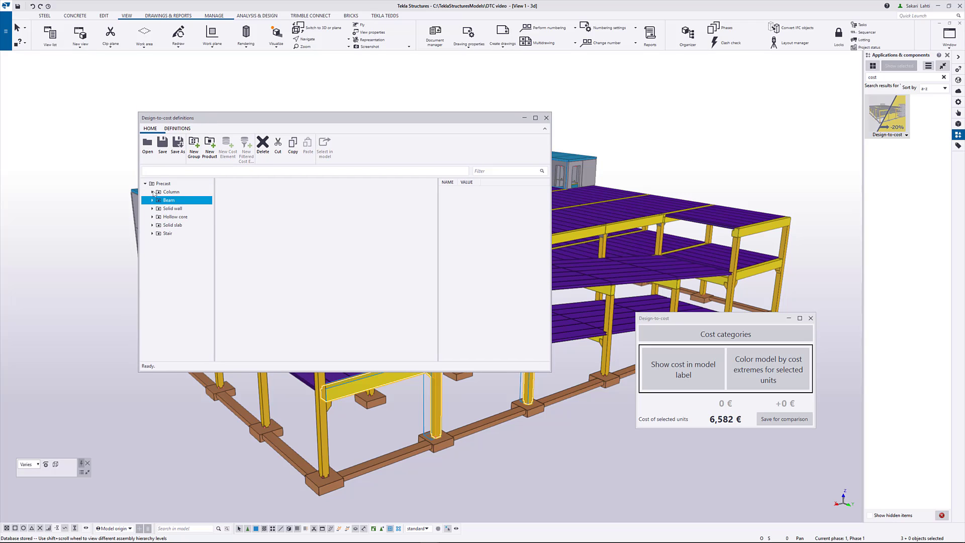
{"action": "left_click", "coordinate": [176, 201]}
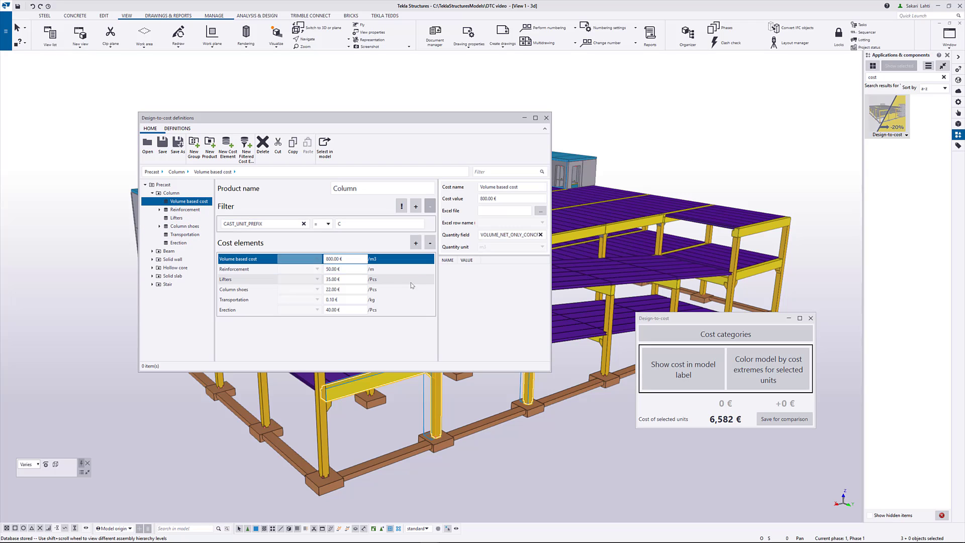
{"action": "left_click", "coordinate": [170, 185]}
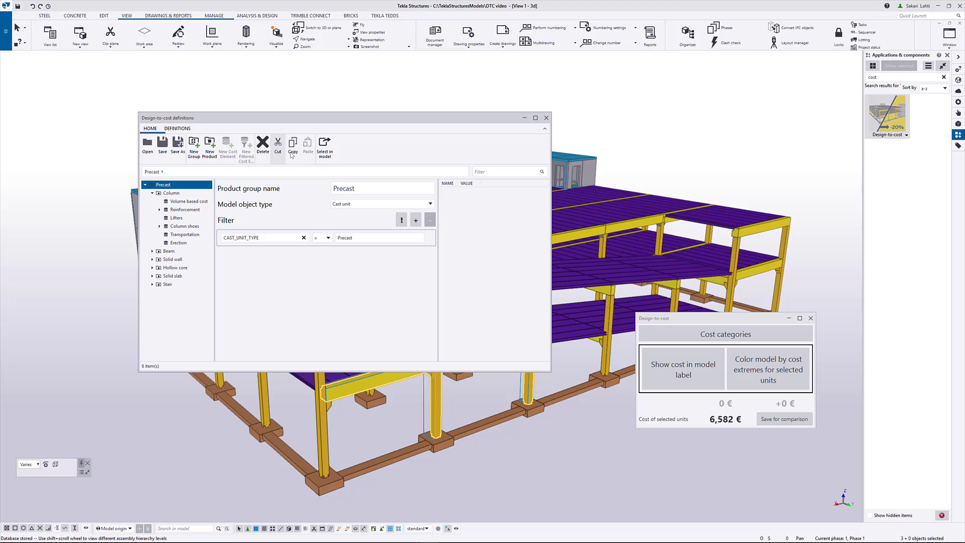
{"action": "left_click", "coordinate": [263, 145]}
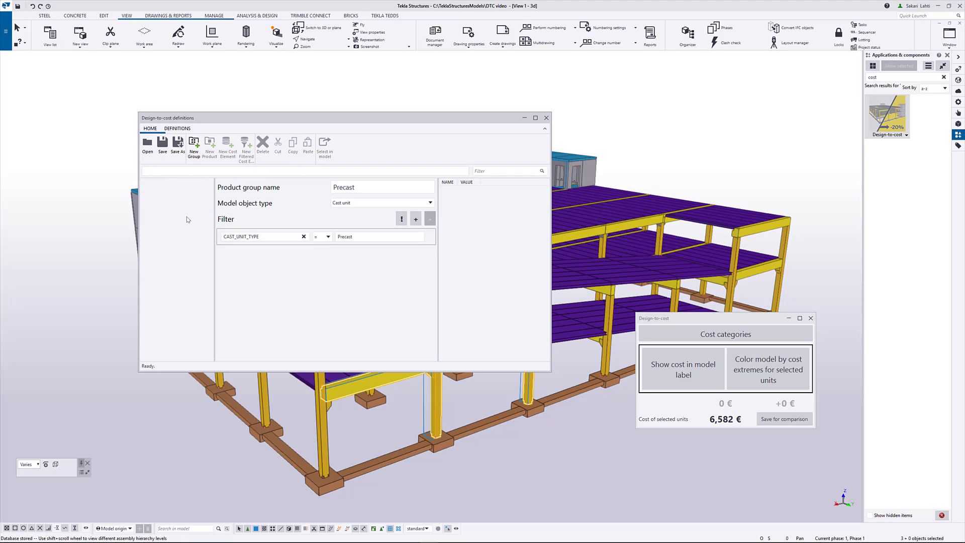
Create a new product group named Precast with model object type Cast unit
{"action": "left_click", "coordinate": [195, 148]}
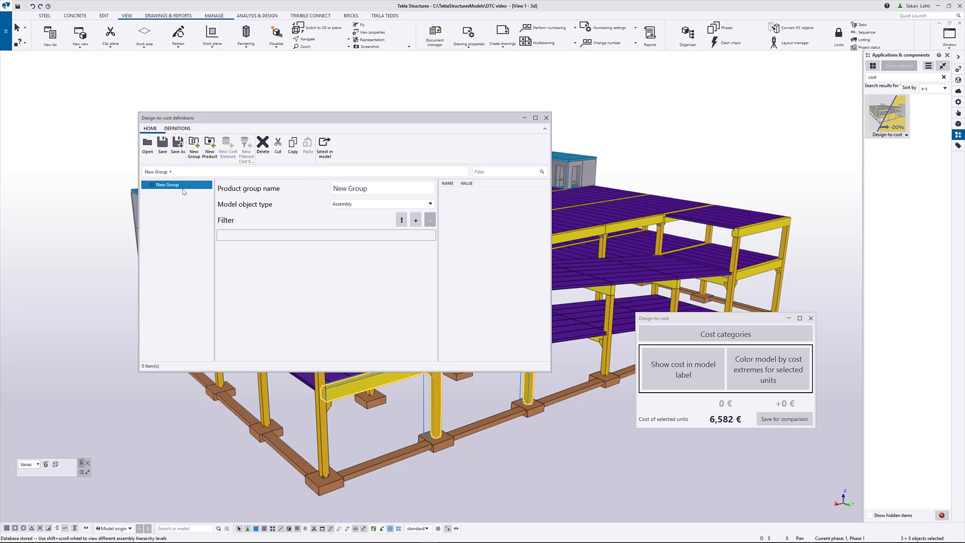
{"action": "left_click", "coordinate": [394, 190]}
{"action": "key", "text": "ctrl+a"}
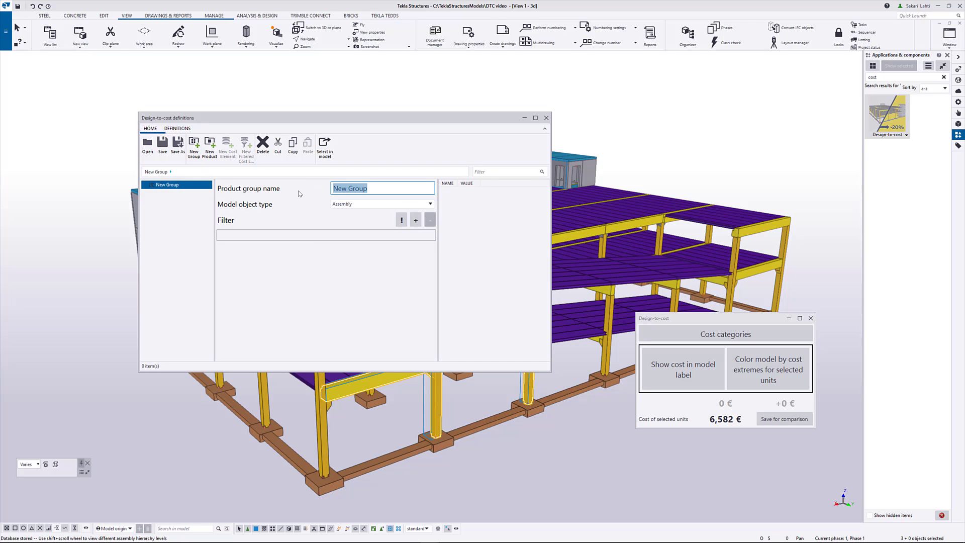
{"action": "type", "text": "Precast"}
{"action": "left_click", "coordinate": [380, 205]}
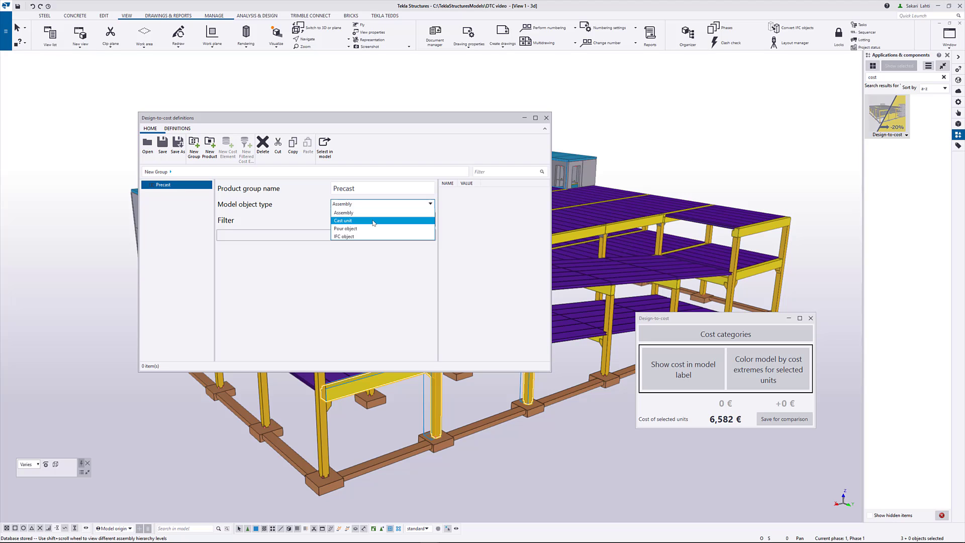
{"action": "left_click", "coordinate": [373, 223]}
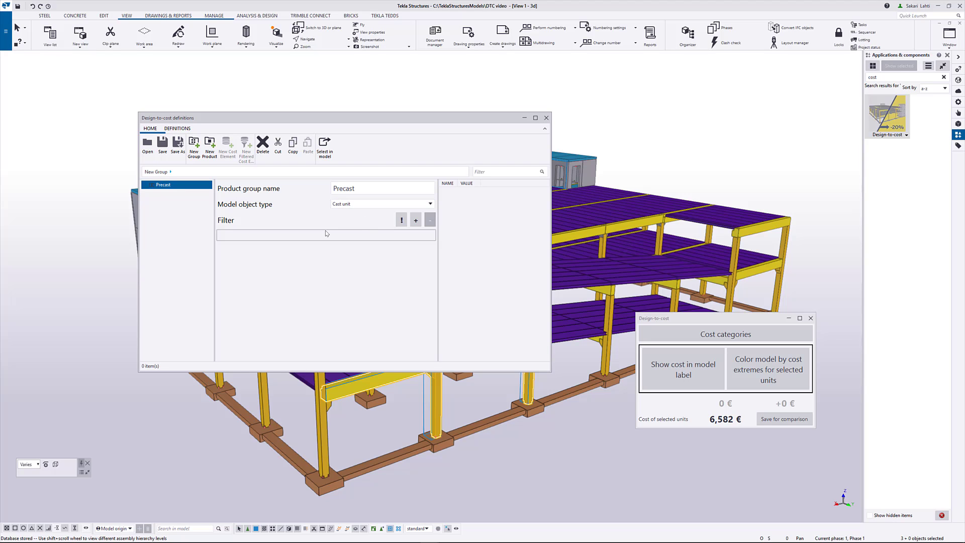
Add a CAST_UNIT_TYPE filter whose value Precast is taken from a selected column
{"action": "left_click", "coordinate": [413, 224]}
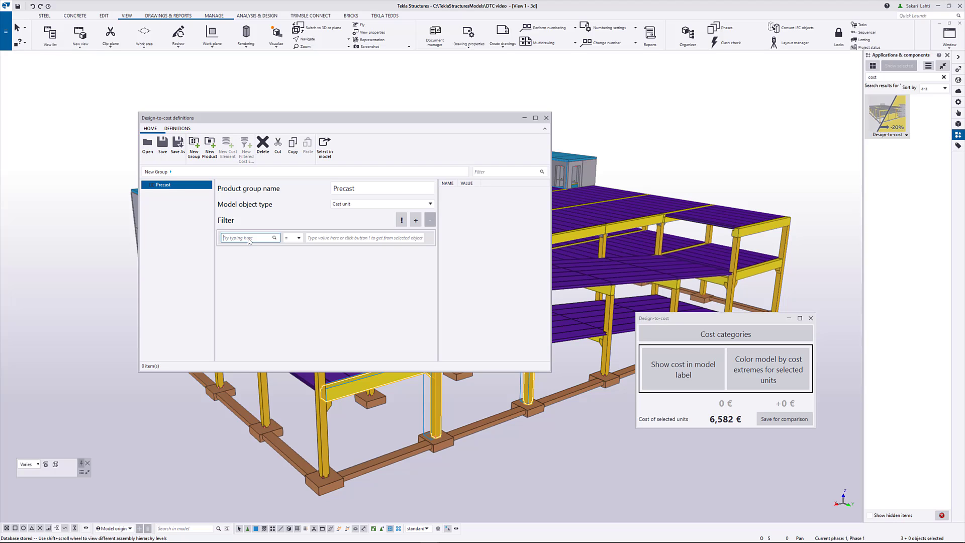
{"action": "left_click", "coordinate": [249, 238]}
{"action": "type", "text": "cast_unit"}
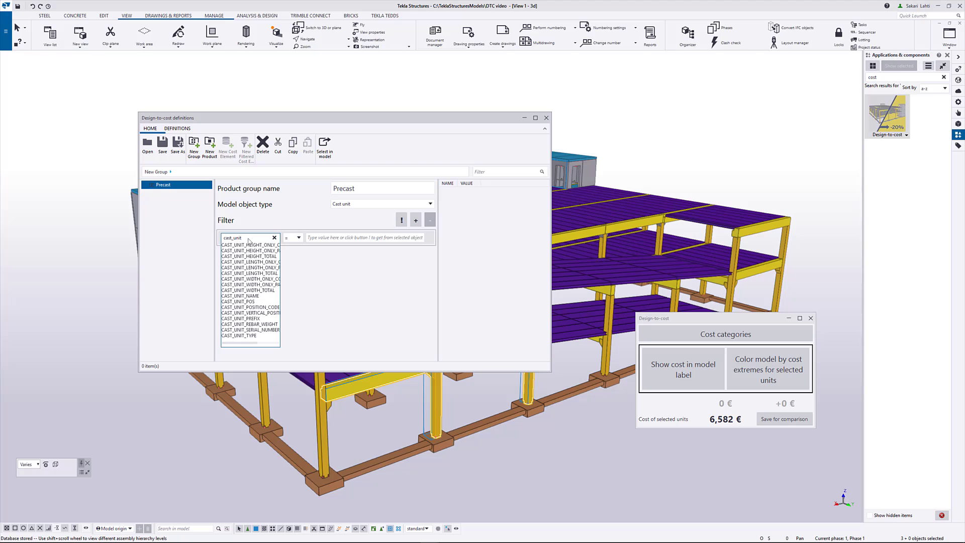
{"action": "type", "text": "_ty"}
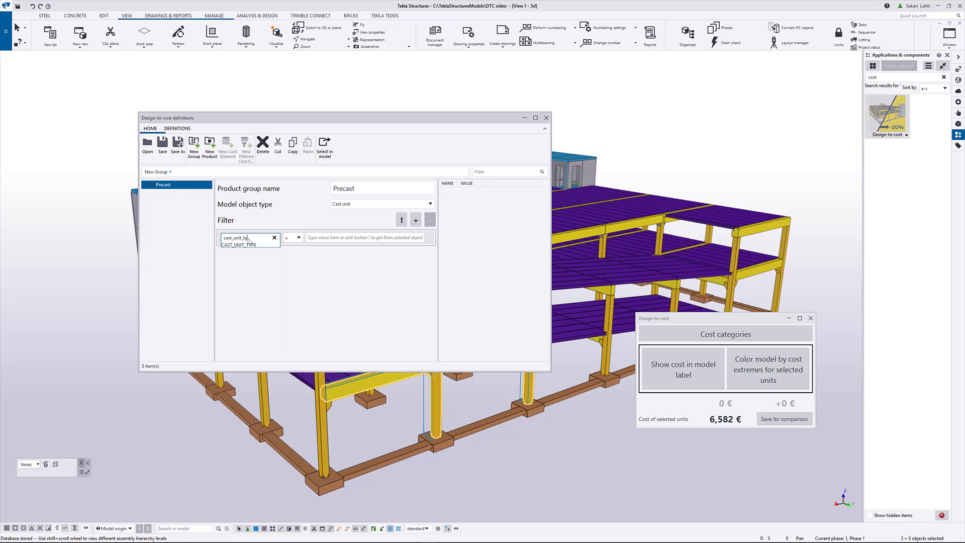
{"action": "left_click", "coordinate": [248, 245]}
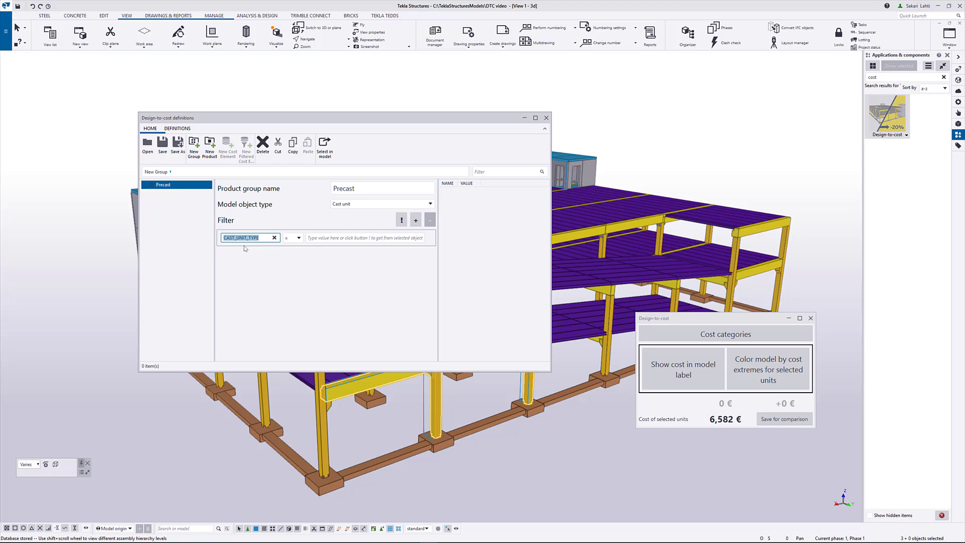
{"action": "left_click", "coordinate": [345, 239]}
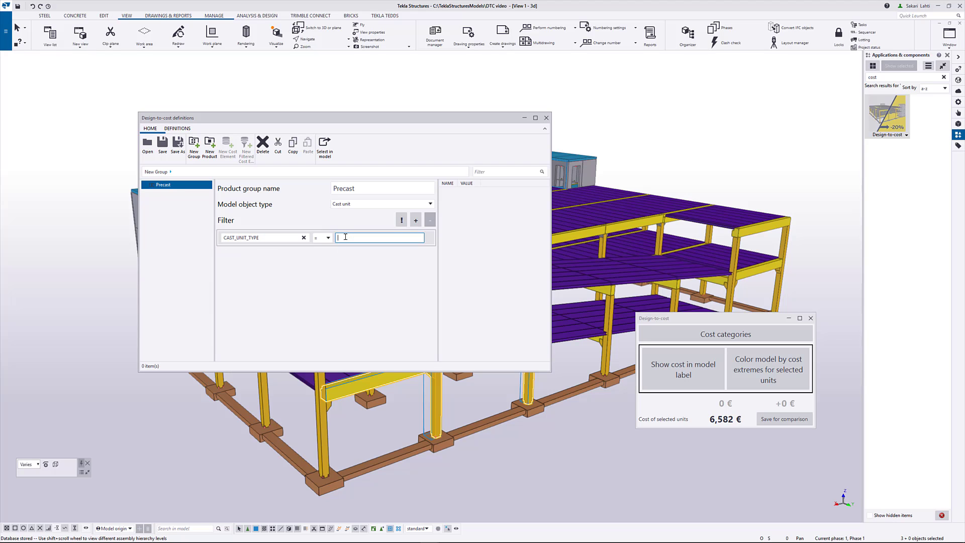
{"action": "left_click", "coordinate": [451, 393]}
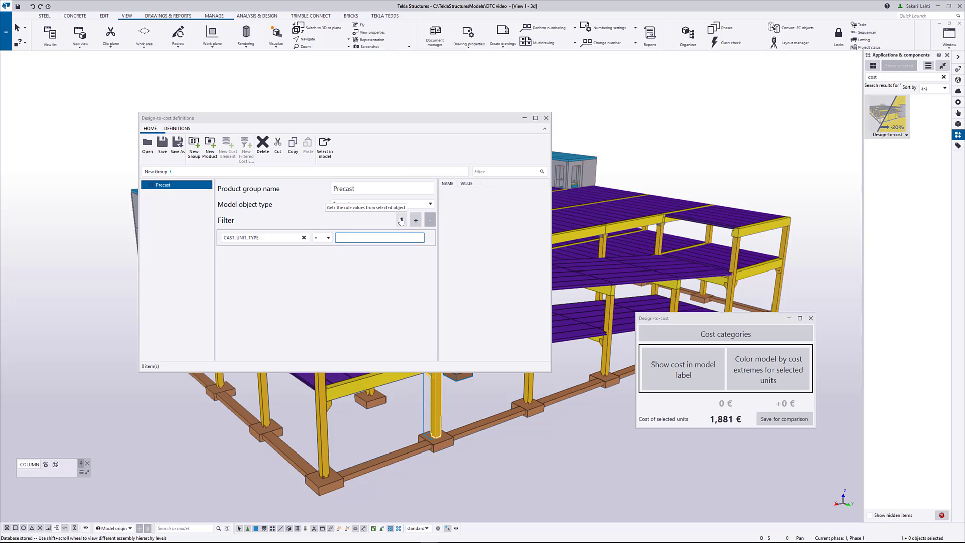
{"action": "left_click", "coordinate": [401, 221]}
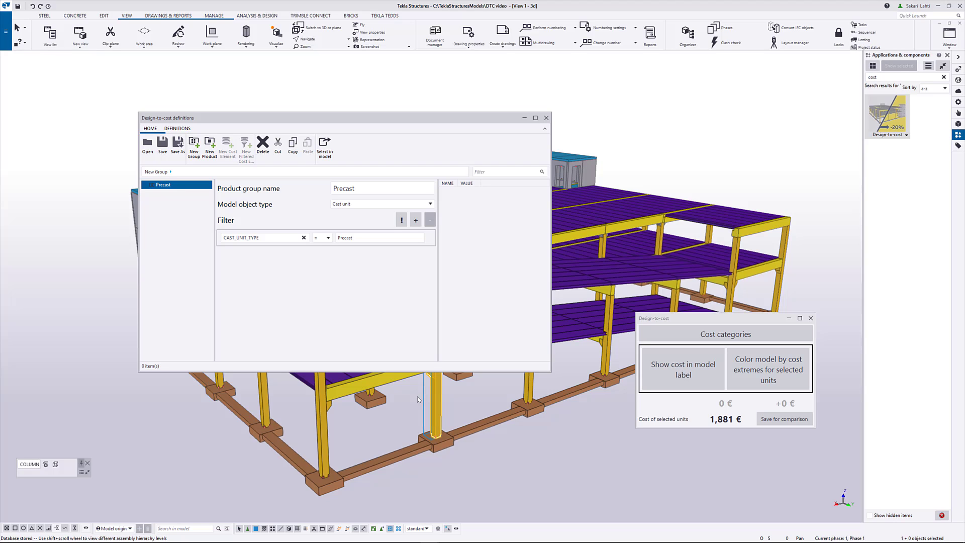
{"action": "left_click", "coordinate": [350, 239]}
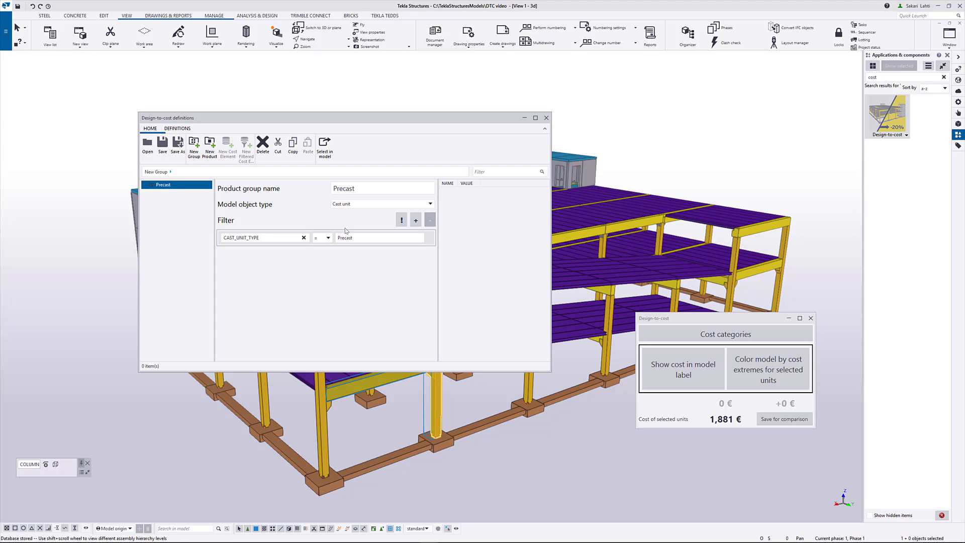
{"action": "left_click", "coordinate": [341, 238]}
{"action": "double_click", "coordinate": [340, 238]}
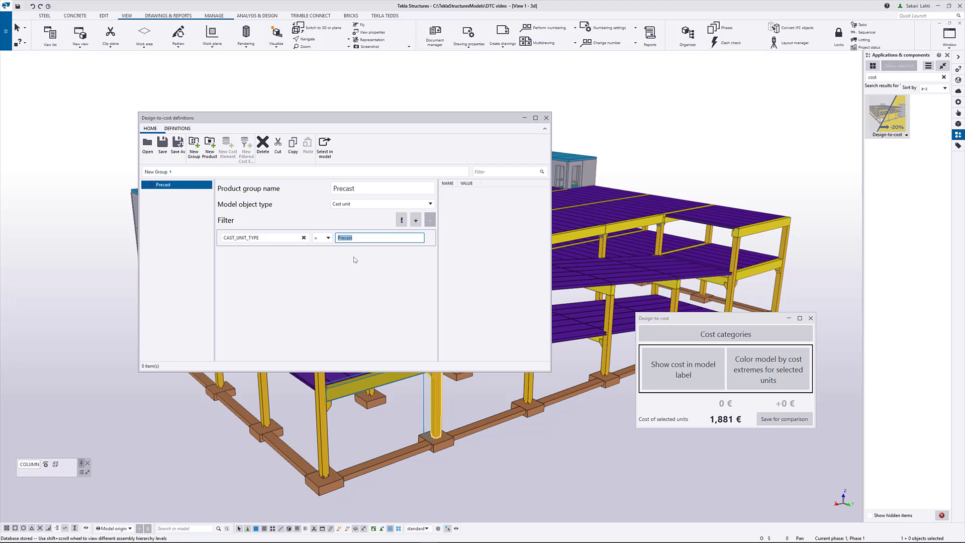
{"action": "left_click", "coordinate": [376, 239]}
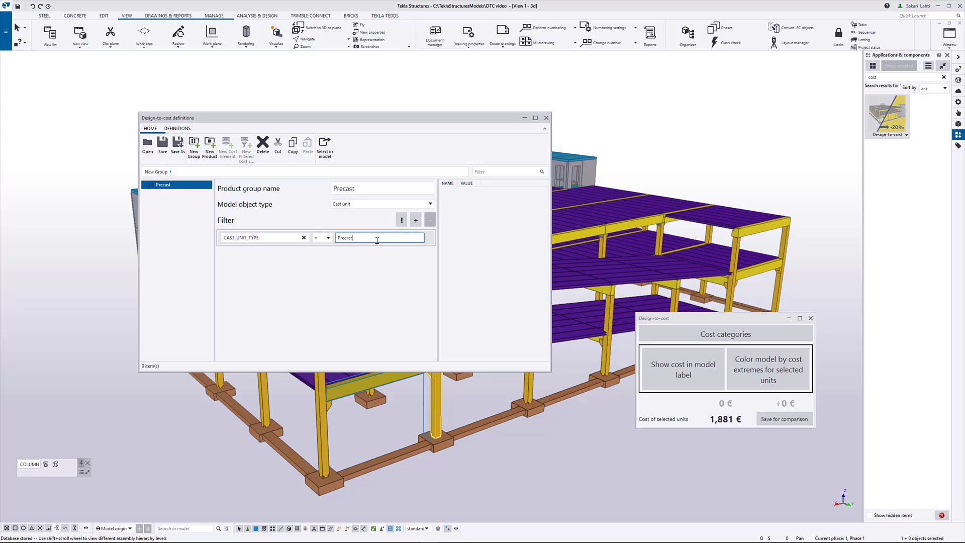
Add a new product named Column under the Precast group
{"action": "left_click", "coordinate": [211, 156]}
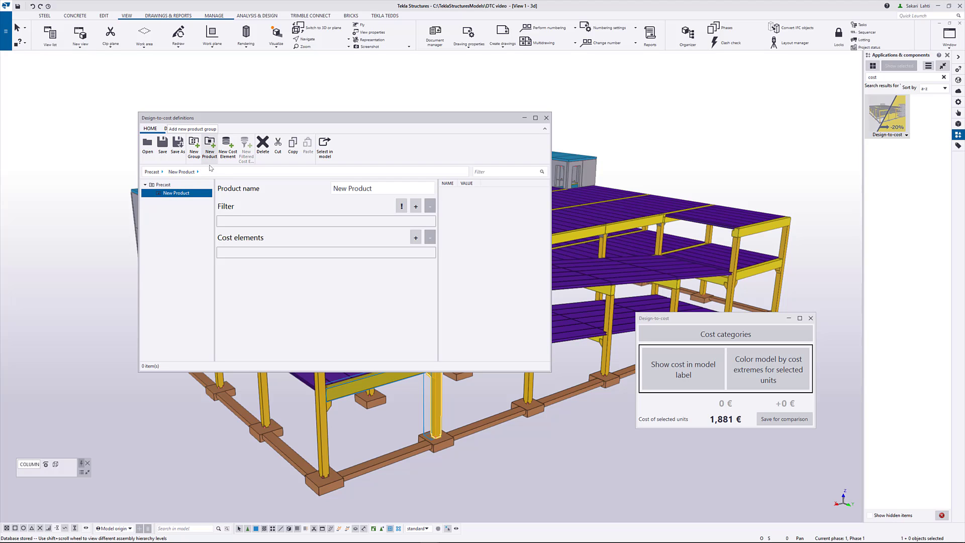
{"action": "left_click", "coordinate": [379, 188]}
{"action": "type", "text": "C"}
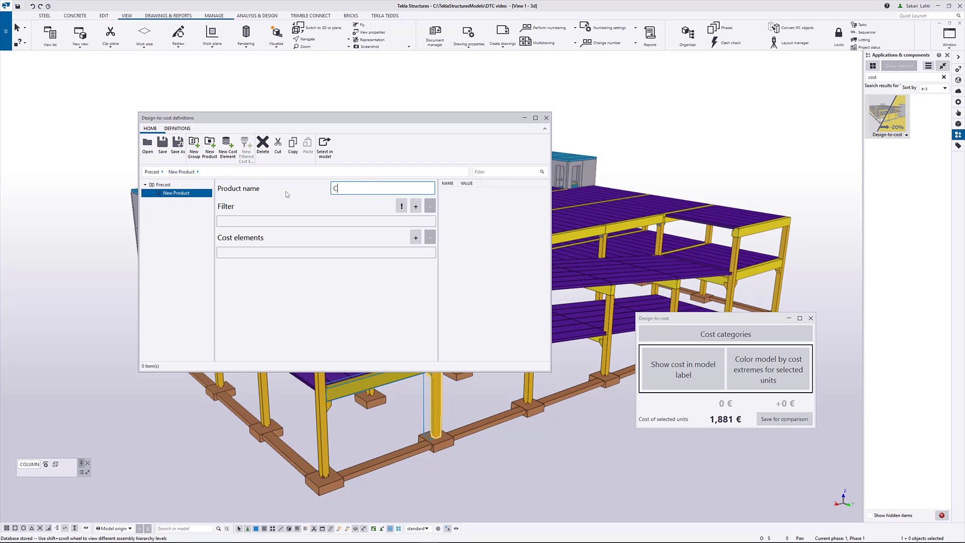
{"action": "type", "text": "olumn"}
{"action": "left_click_drag", "start_coordinate": [421, 130], "coordinate": [398, 122]}
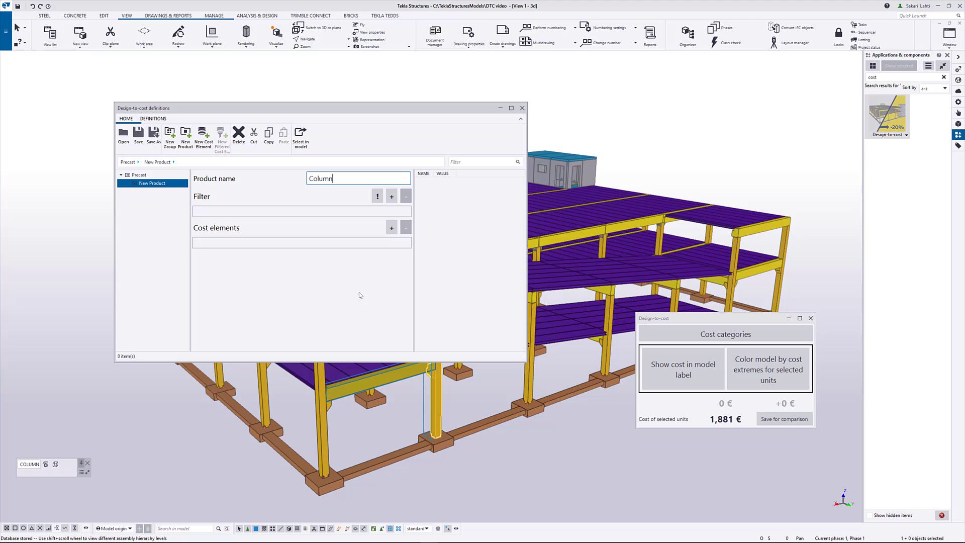
Filter Column by CAST_UNIT_PREFIX = C and add its first cost element
{"action": "left_click", "coordinate": [392, 198]}
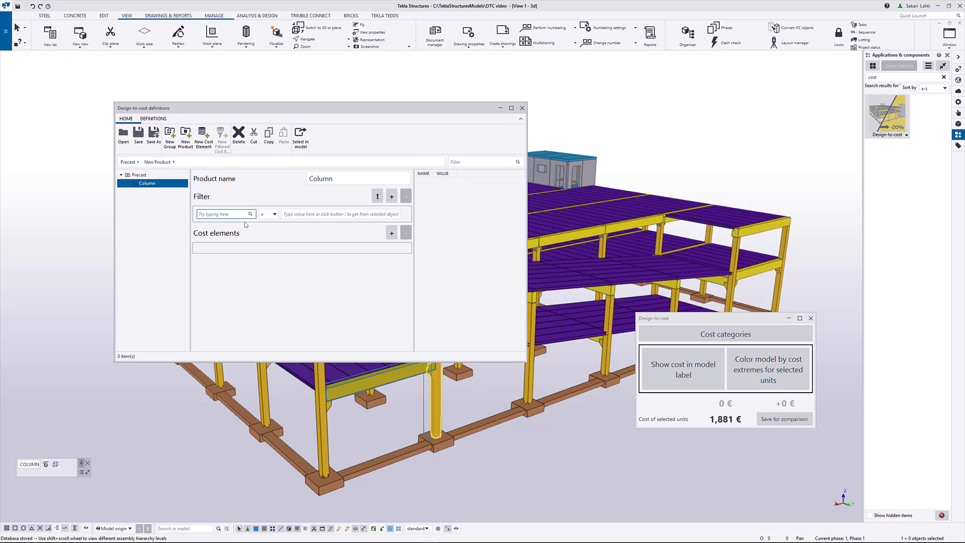
{"action": "type", "text": "cast_"}
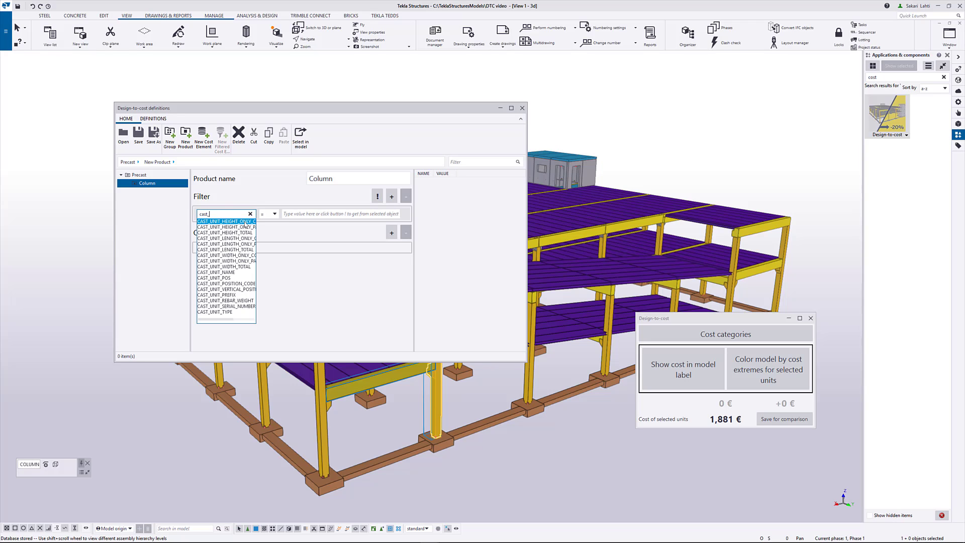
{"action": "type", "text": "unit_pre"}
{"action": "left_click", "coordinate": [245, 222]}
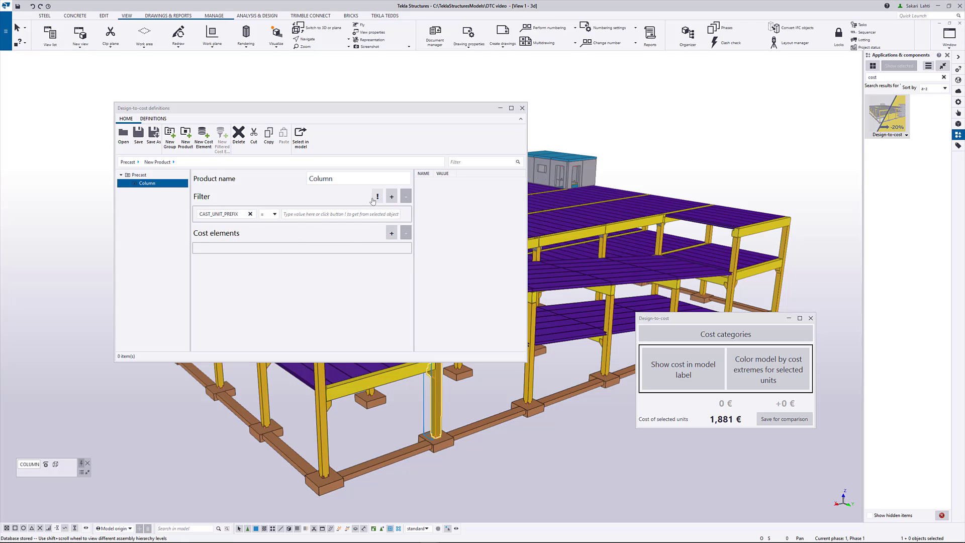
{"action": "left_click", "coordinate": [312, 216]}
{"action": "type", "text": "C"}
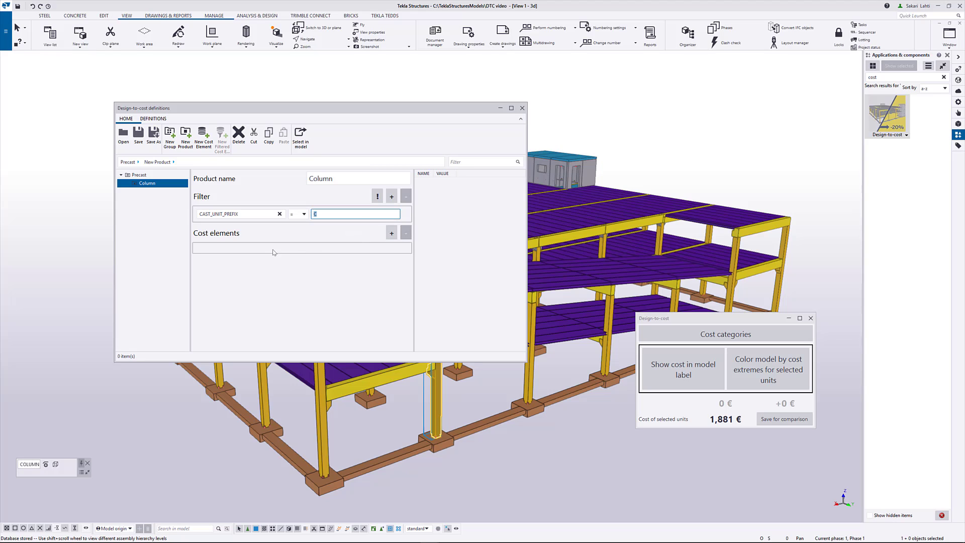
{"action": "left_click", "coordinate": [391, 235]}
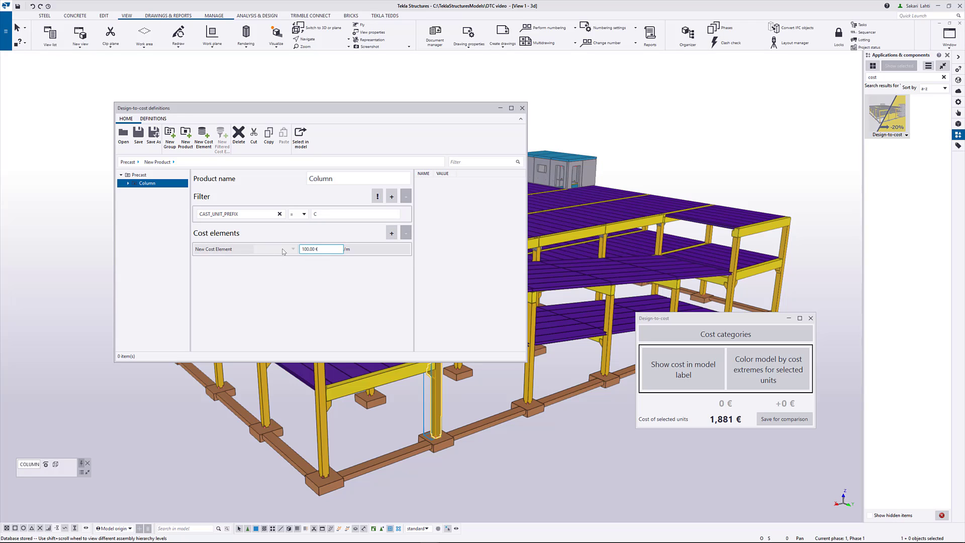
Name the first cost element 'Set up & handling', with no quantity field, per Pcs at 50 €
{"action": "left_click", "coordinate": [227, 250]}
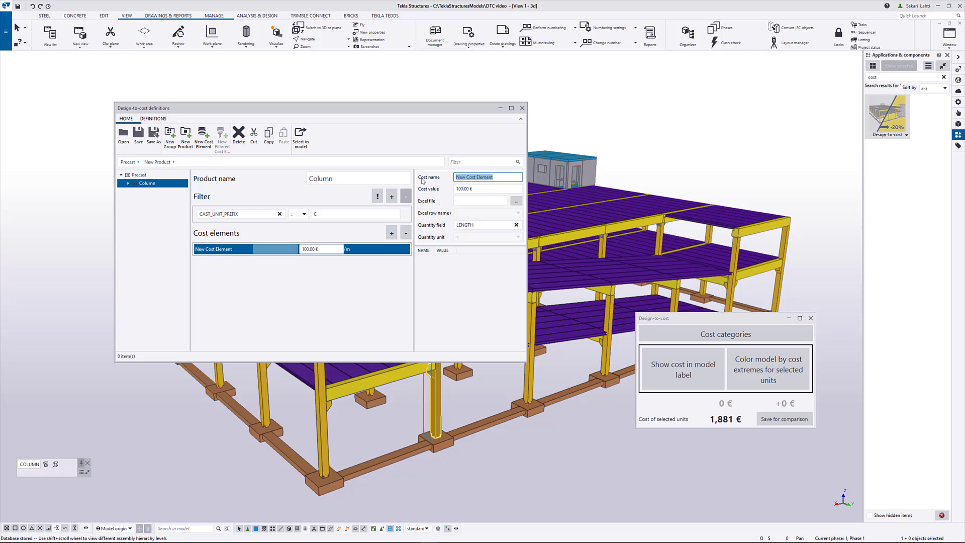
{"action": "type", "text": "Set up & handling"}
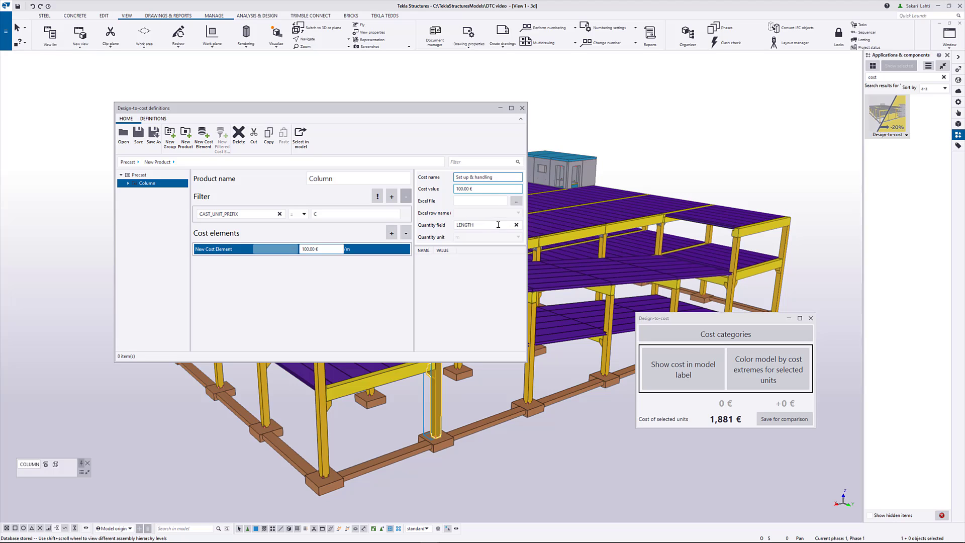
{"action": "left_click", "coordinate": [501, 225]}
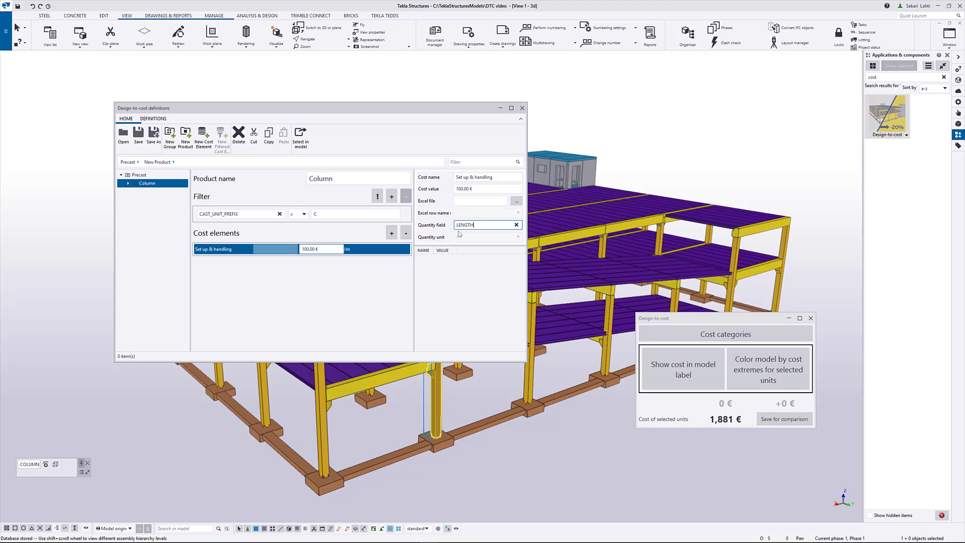
{"action": "left_click", "coordinate": [497, 239]}
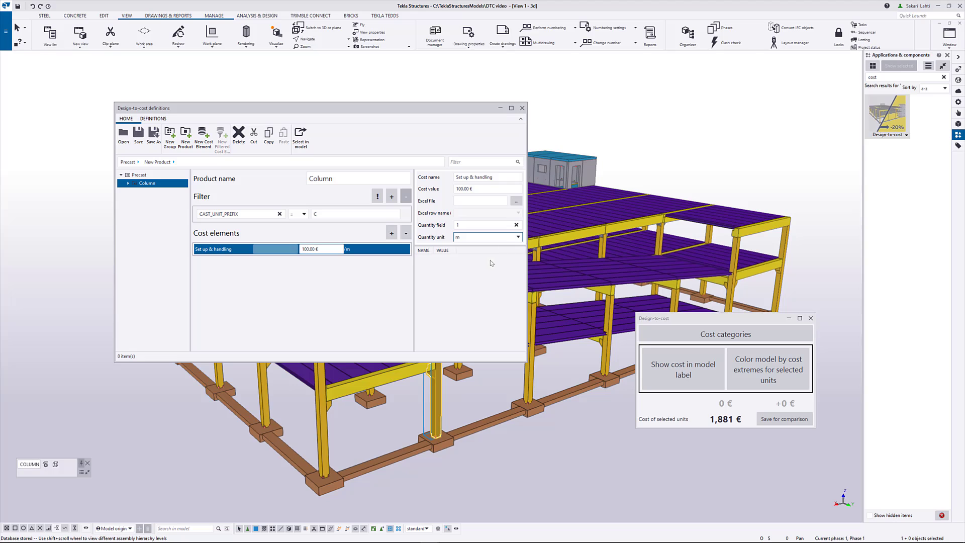
{"action": "key", "text": "alt+Down"}
{"action": "left_click", "coordinate": [475, 270]}
{"action": "left_click", "coordinate": [479, 189]}
{"action": "key", "text": "ctrl+a"}
{"action": "type", "text": "50"}
Add a Size cost element using VOLUME_NET_ONLY_CONCRETE_PARTS at 400 € per m3
{"action": "left_click", "coordinate": [392, 233]}
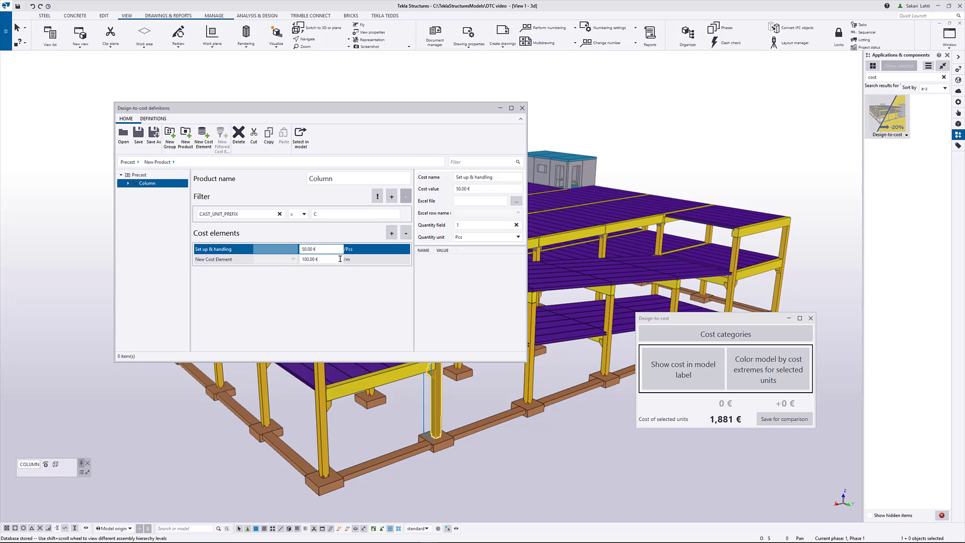
{"action": "left_click", "coordinate": [256, 259]}
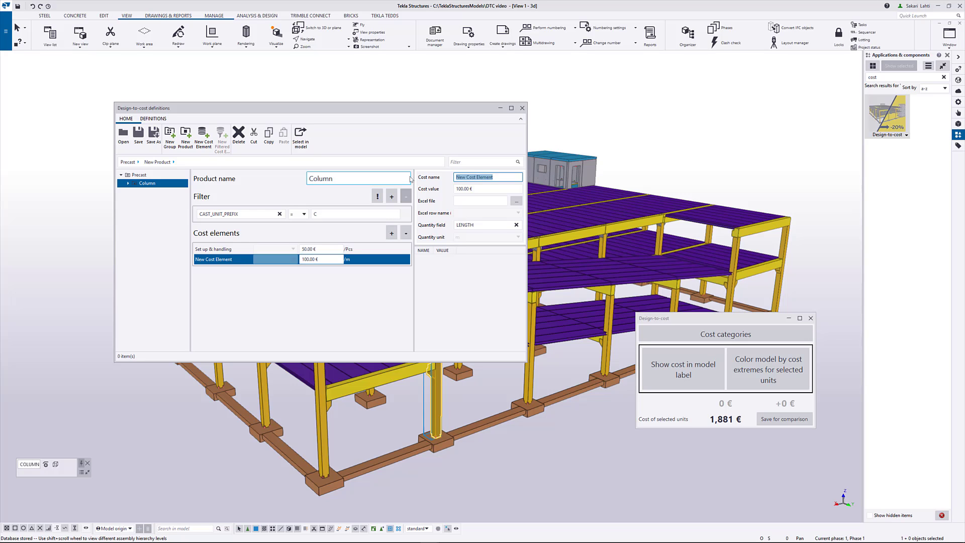
{"action": "type", "text": "Size"}
{"action": "left_click", "coordinate": [486, 224]}
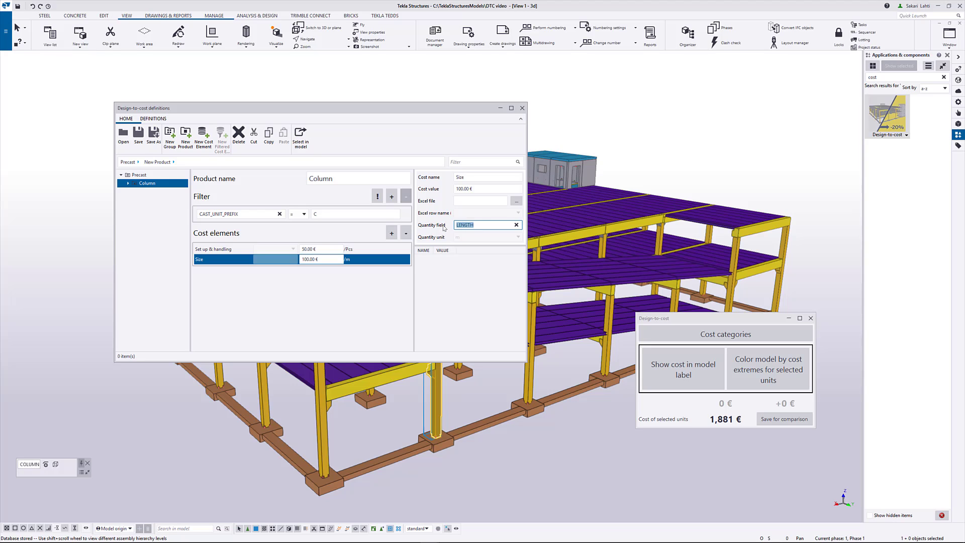
{"action": "type", "text": "VO"}
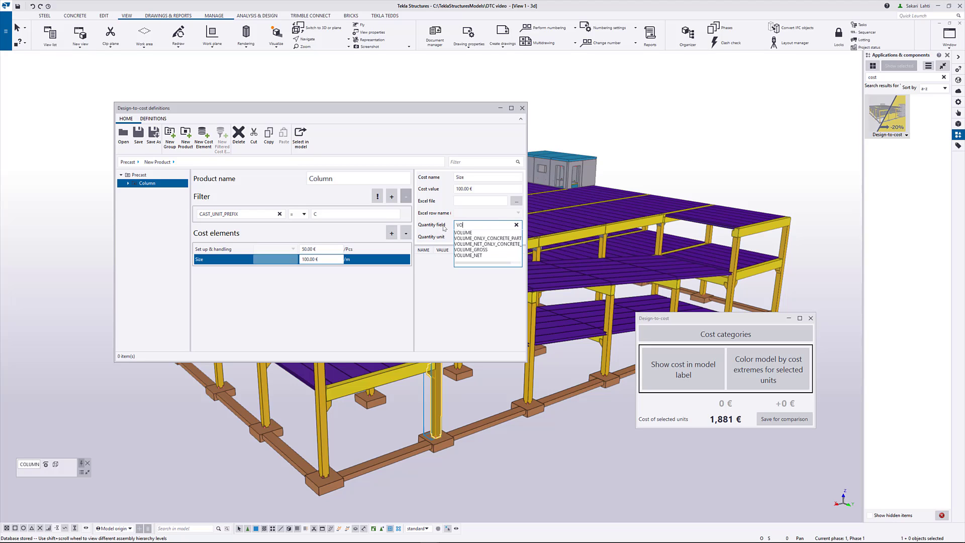
{"action": "left_click", "coordinate": [488, 244]}
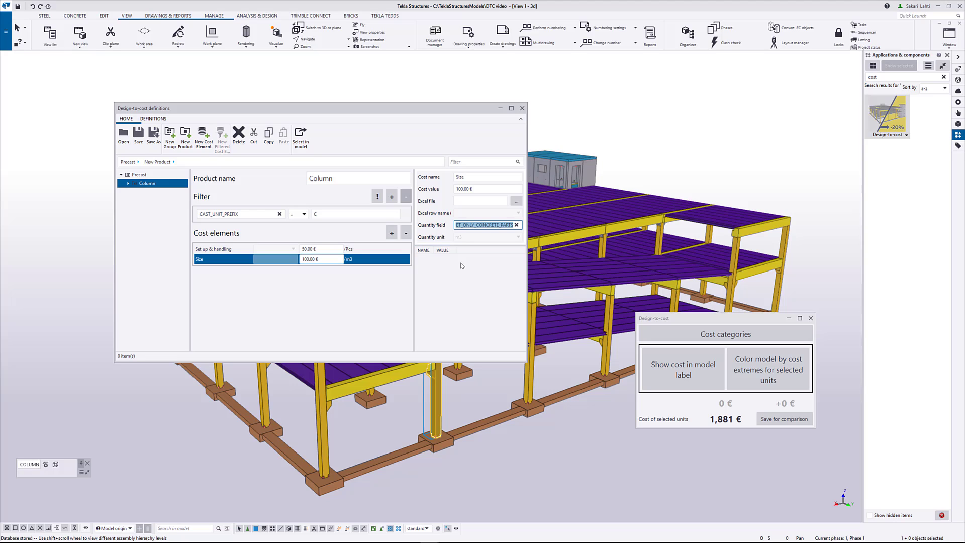
{"action": "left_click", "coordinate": [482, 189]}
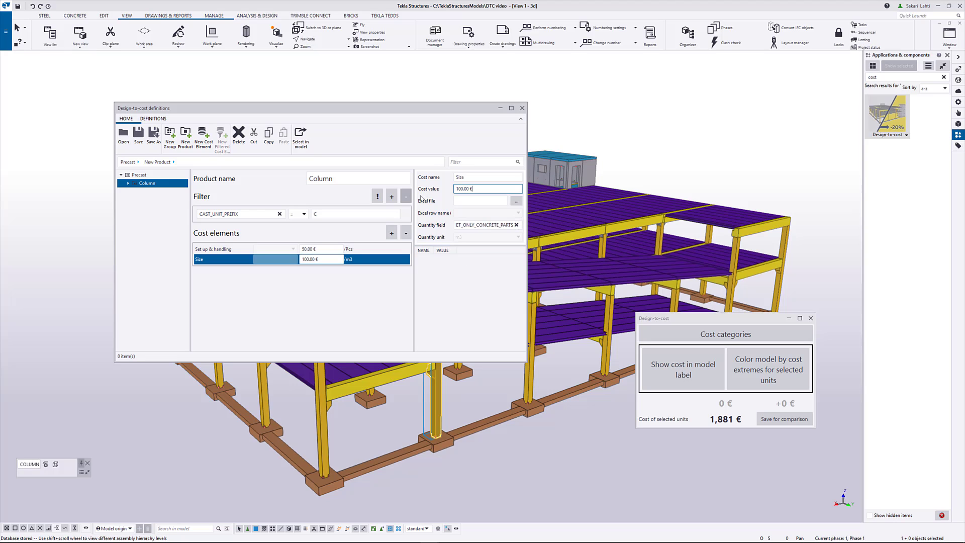
{"action": "key", "text": "ctrl+a"}
{"action": "type", "text": "400"}
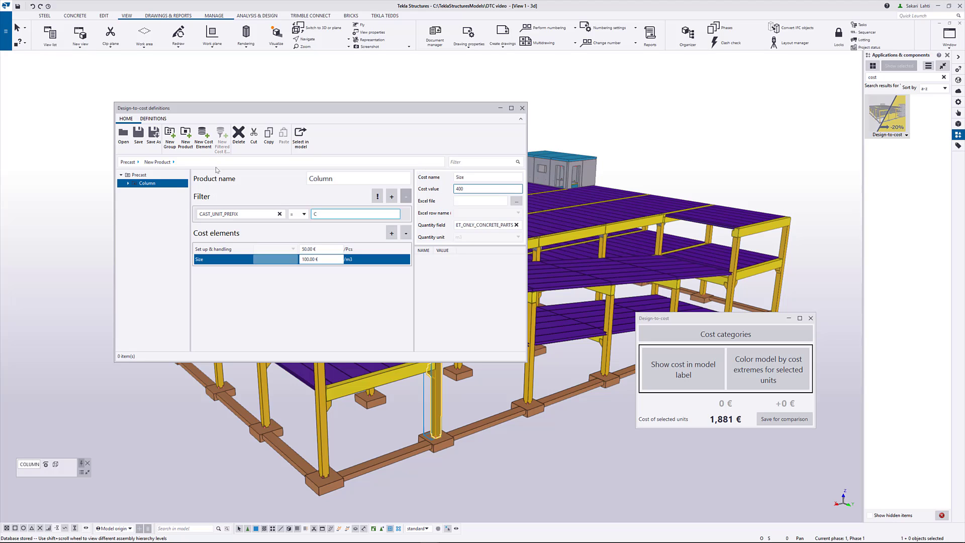
Add a Transportation element at 0.1 € per kg of WEIGHT_NET, plus another blank element
{"action": "left_click", "coordinate": [202, 137]}
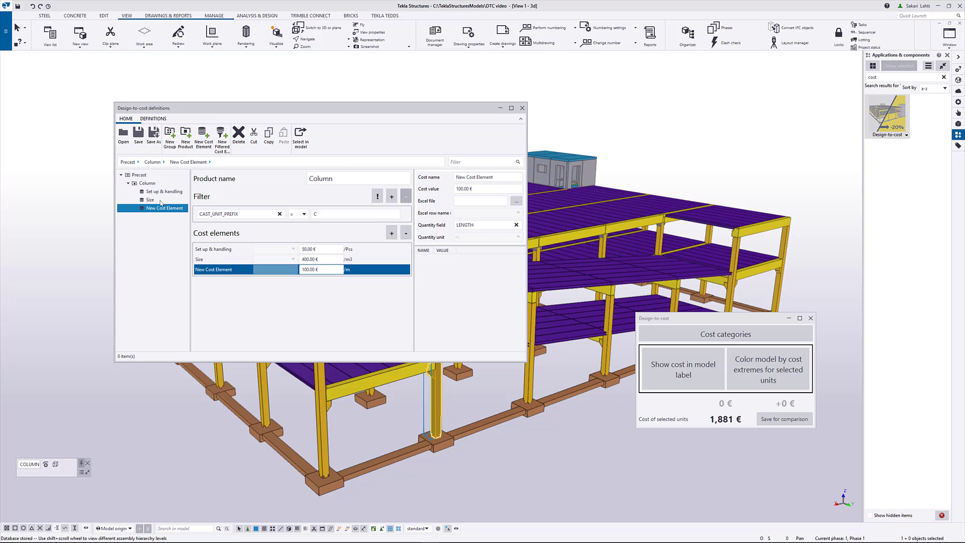
{"action": "triple_click", "coordinate": [482, 177]}
{"action": "type", "text": "Transpo"}
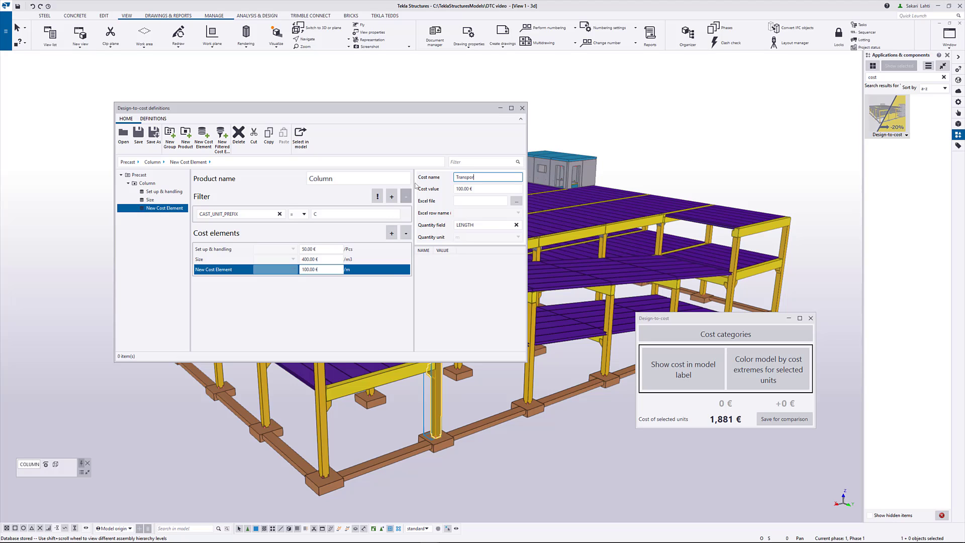
{"action": "type", "text": "rtation"}
{"action": "left_click", "coordinate": [489, 226]}
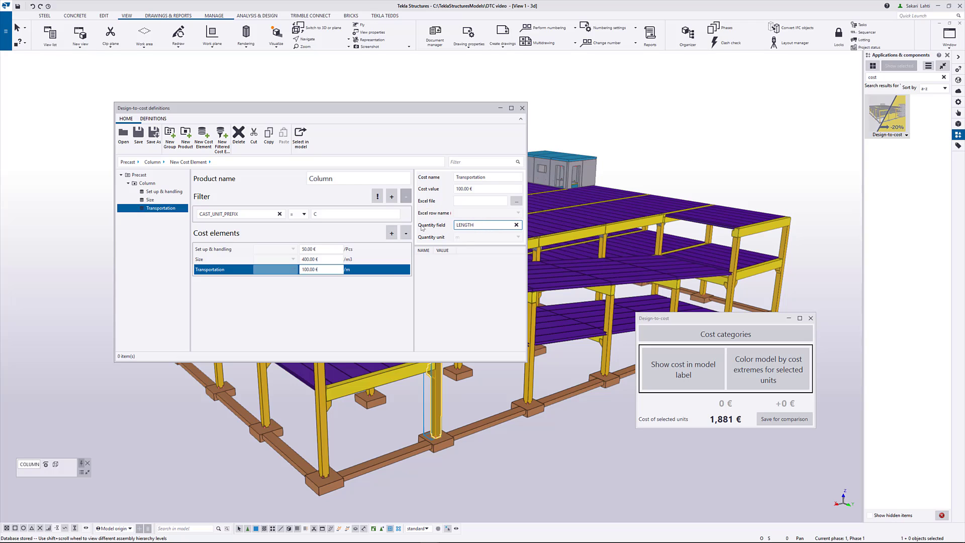
{"action": "type", "text": "weight"}
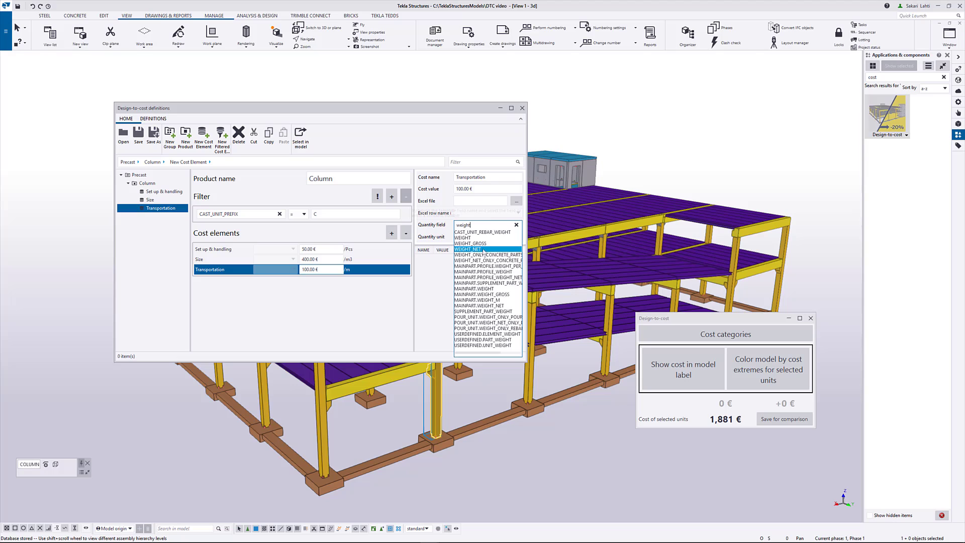
{"action": "left_click", "coordinate": [480, 250]}
{"action": "left_click", "coordinate": [488, 189]}
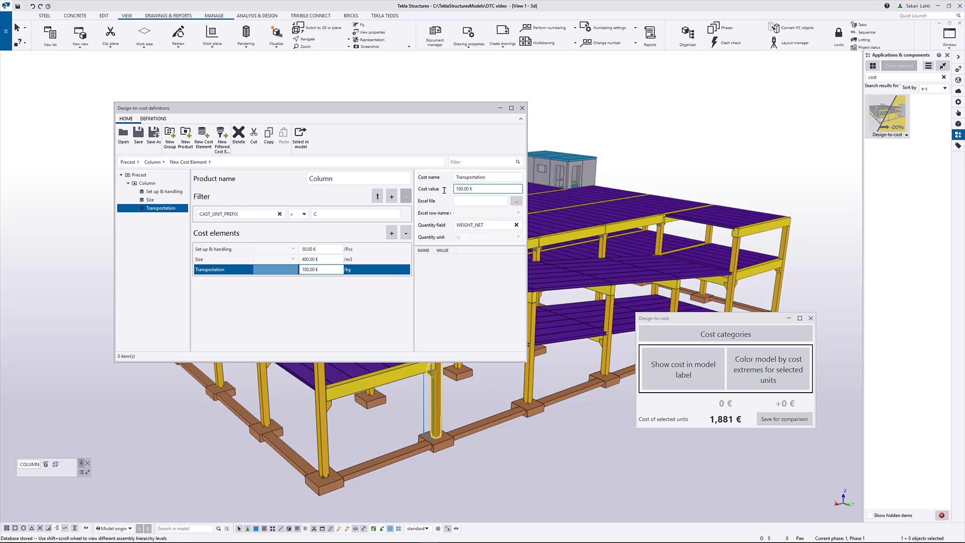
{"action": "key", "text": "ctrl+a"}
{"action": "type", "text": "0.1"}
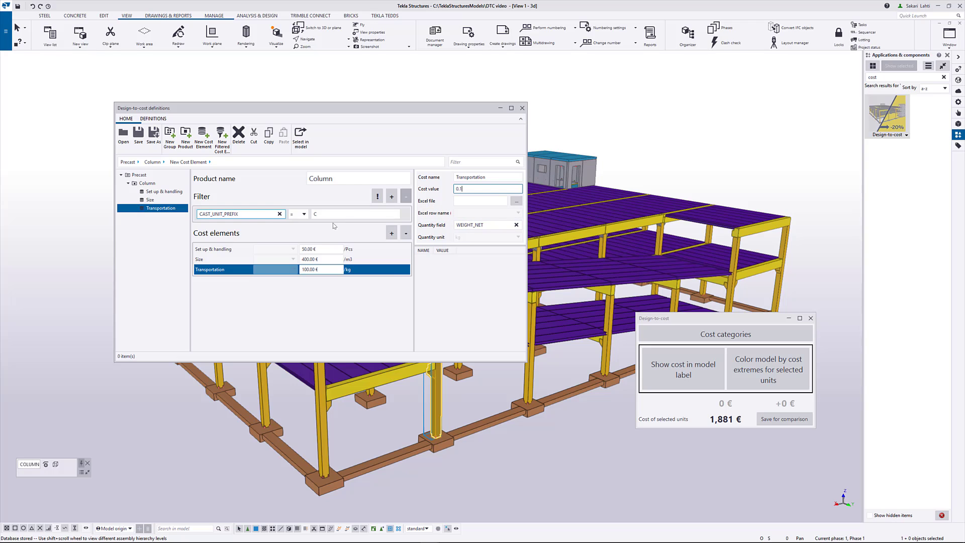
{"action": "left_click", "coordinate": [391, 232]}
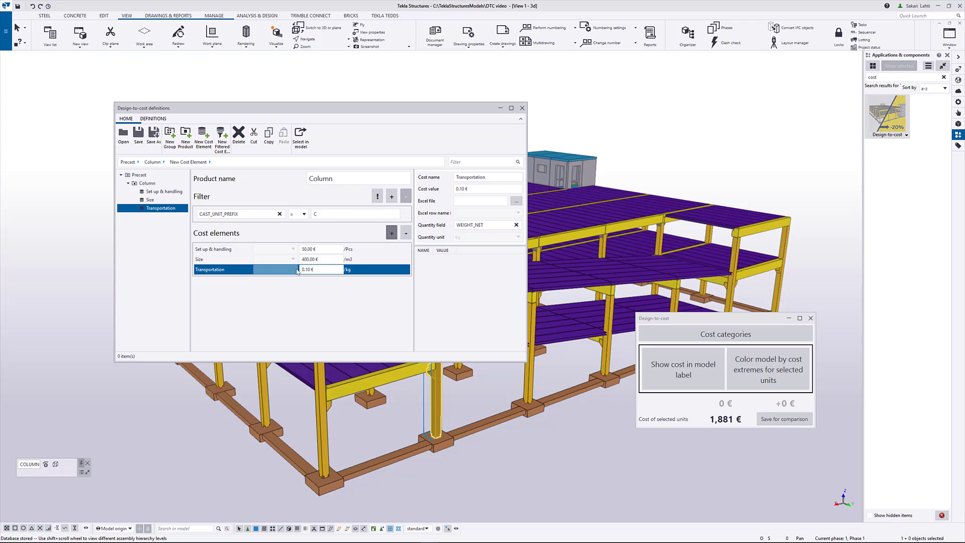
Name the fourth Column cost element Erection
{"action": "left_click", "coordinate": [231, 280]}
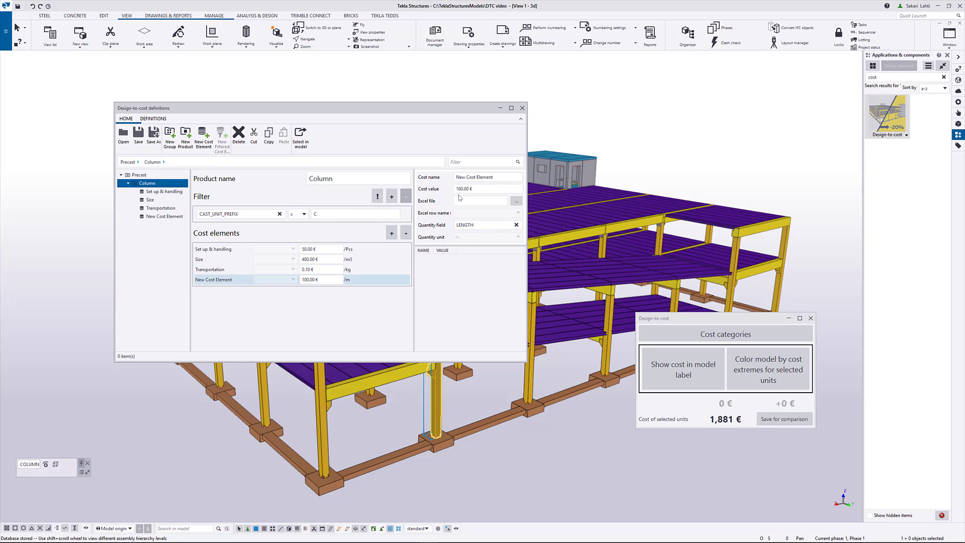
{"action": "left_click", "coordinate": [493, 177]}
{"action": "type", "text": "W"}
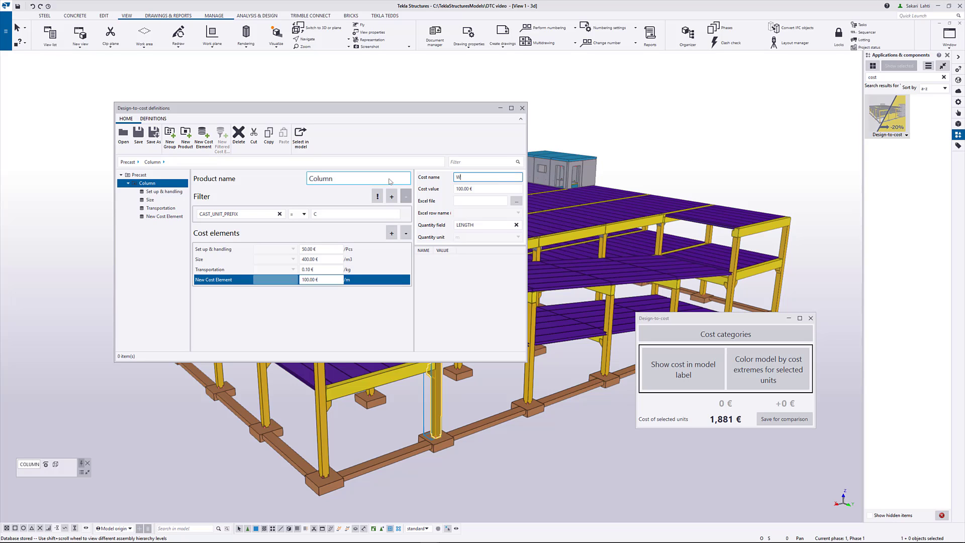
{"action": "key", "text": "BackSpace"}
{"action": "type", "text": "Erection"}
{"action": "key", "text": "Tab"}
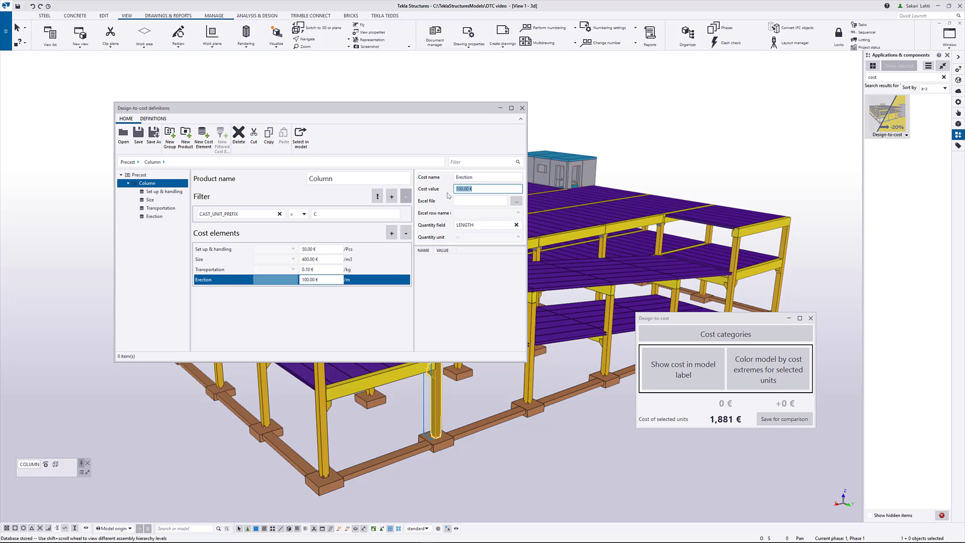
Count Erection per Pcs at 50 €, then review Set up & handling and Transportation
{"action": "left_click", "coordinate": [484, 226]}
{"action": "key", "text": "ctrl+a"}
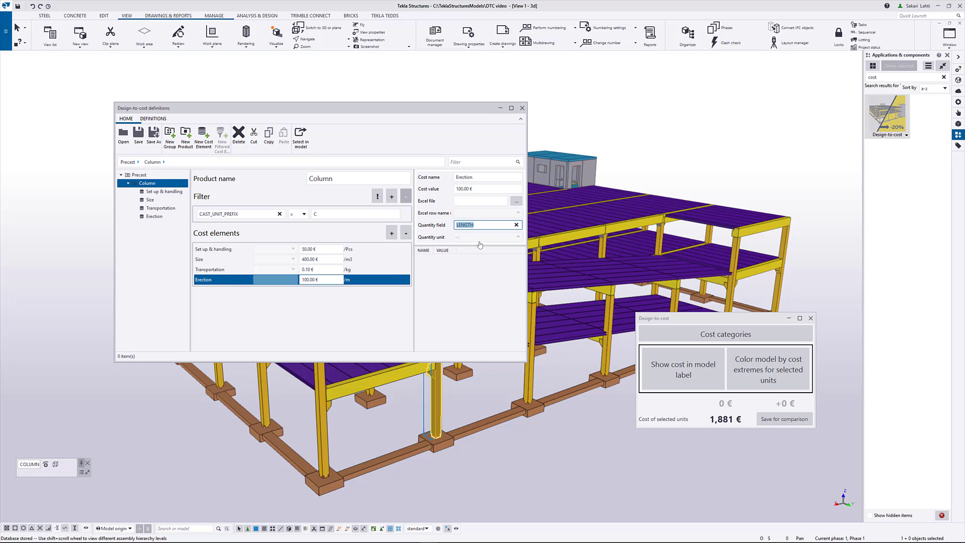
{"action": "type", "text": "l"}
{"action": "left_click", "coordinate": [488, 241]}
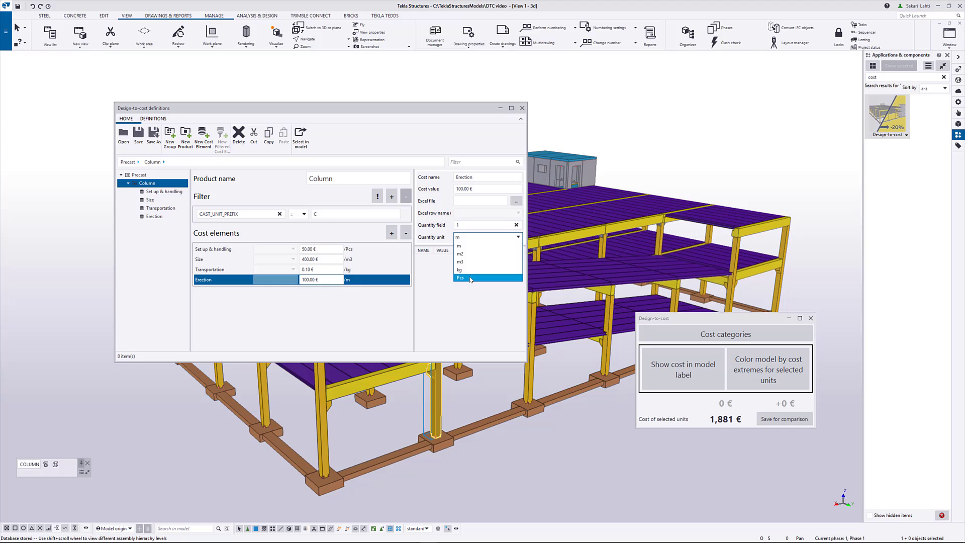
{"action": "left_click", "coordinate": [474, 277]}
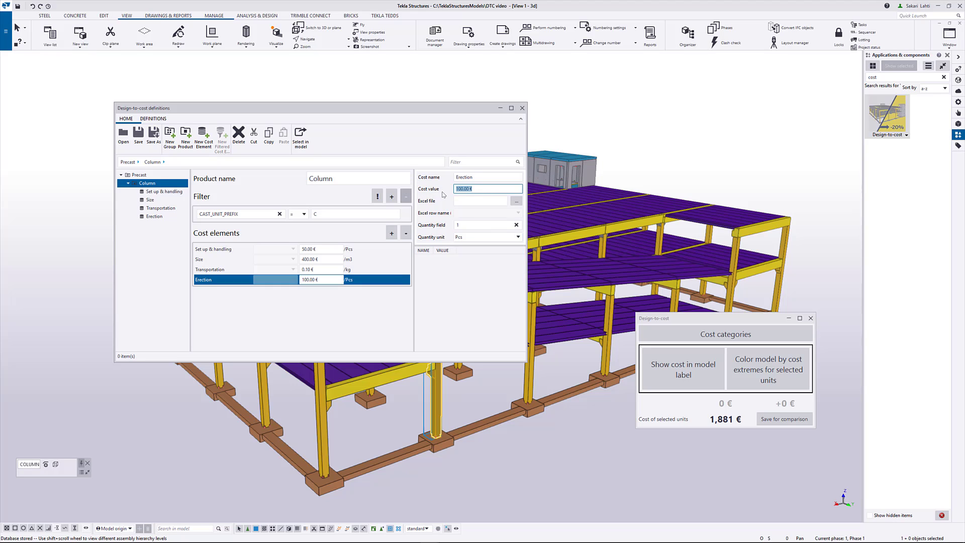
{"action": "left_click", "coordinate": [472, 199]}
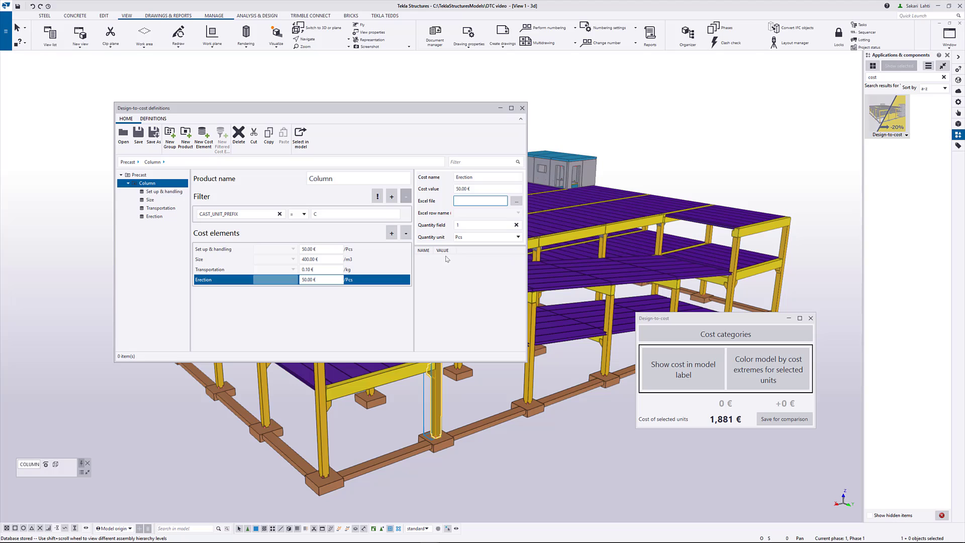
{"action": "left_click", "coordinate": [168, 193]}
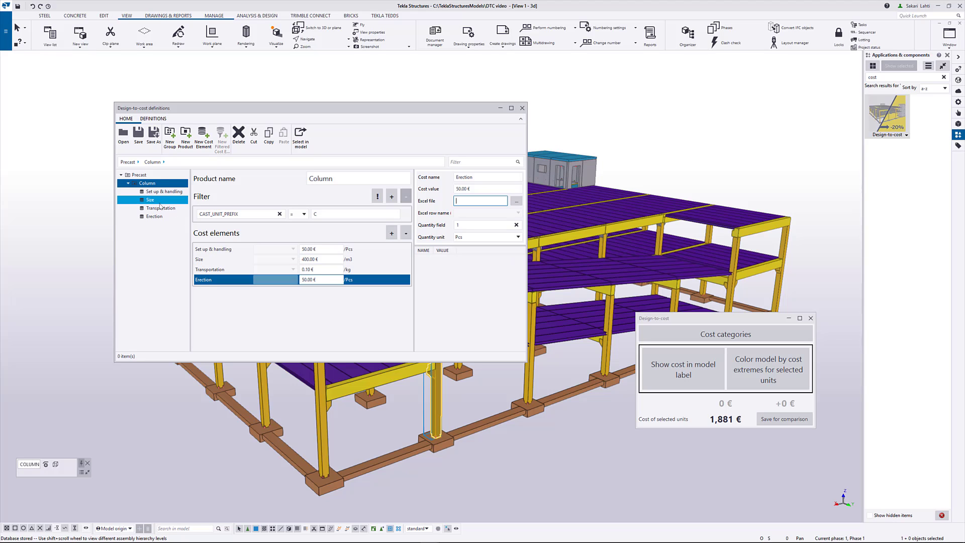
{"action": "left_click", "coordinate": [161, 209]}
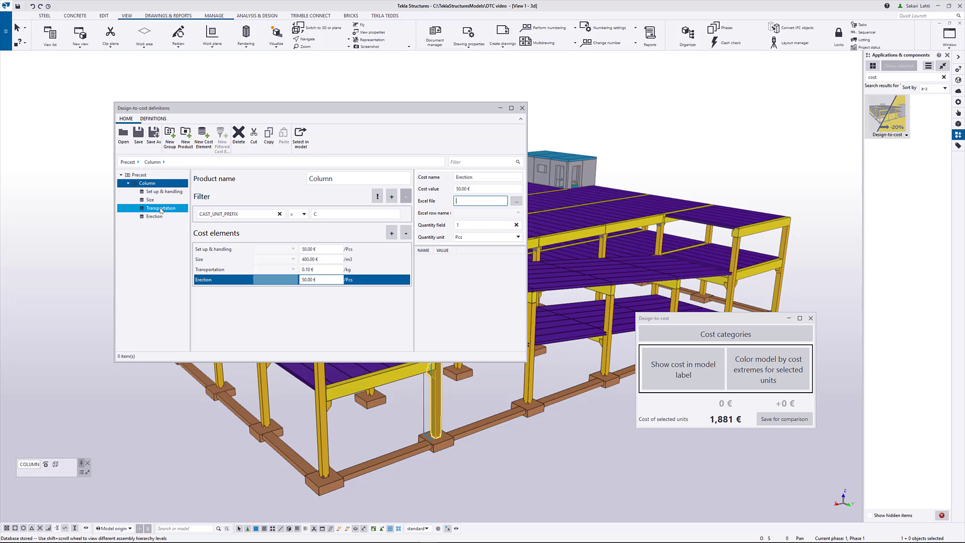
Add a Wall product under Precast with its CAST_UNIT_PREFIX filter value changed to W
{"action": "left_click", "coordinate": [185, 146]}
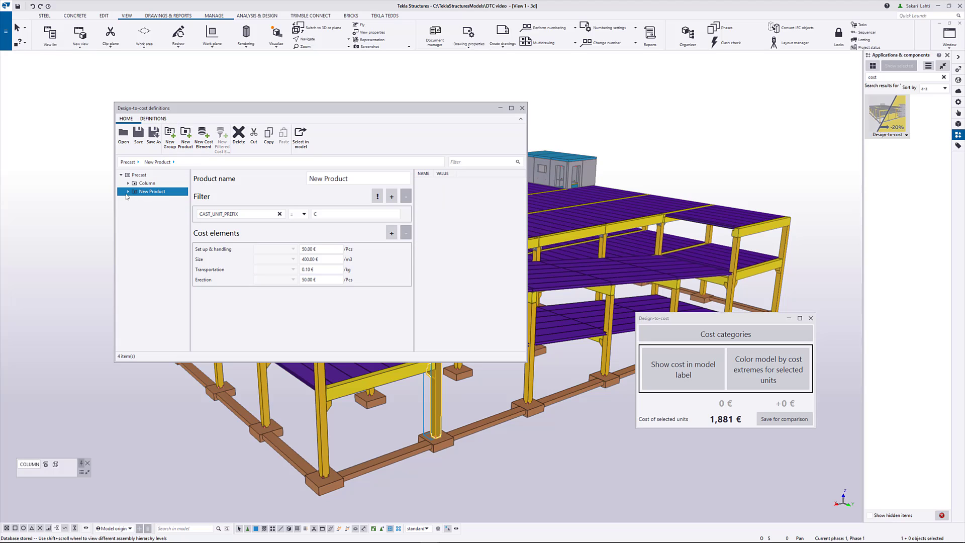
{"action": "double_click", "coordinate": [141, 195]}
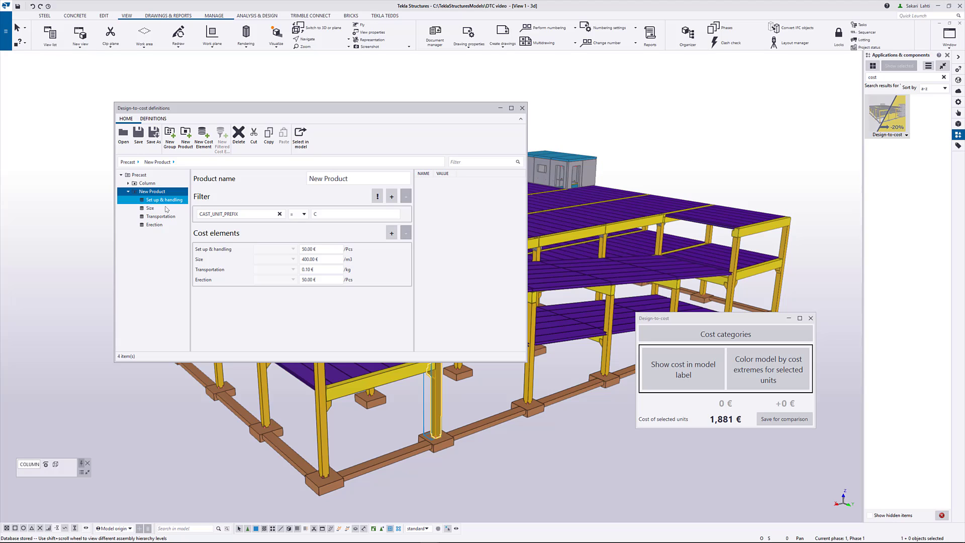
{"action": "left_click", "coordinate": [331, 180]}
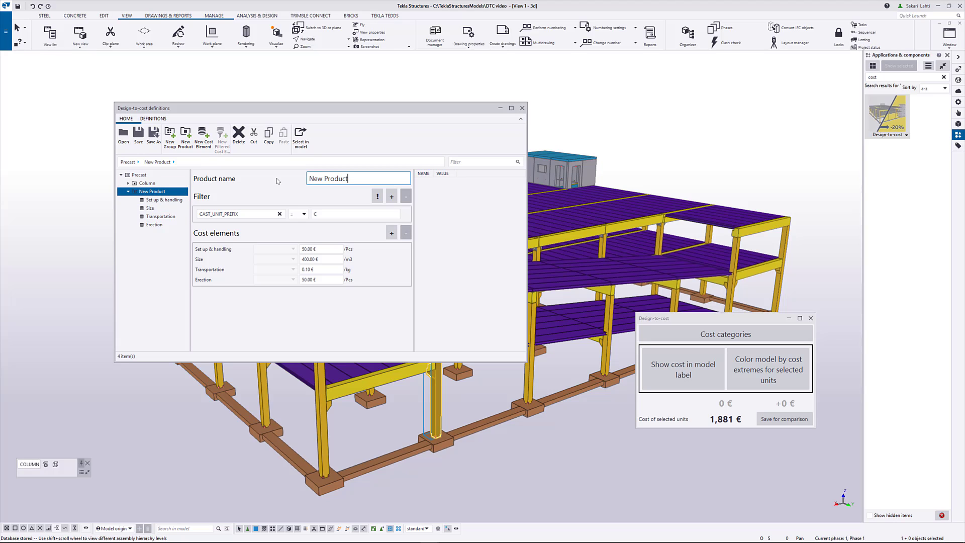
{"action": "key", "text": "ctrl+a"}
{"action": "type", "text": "Wall"}
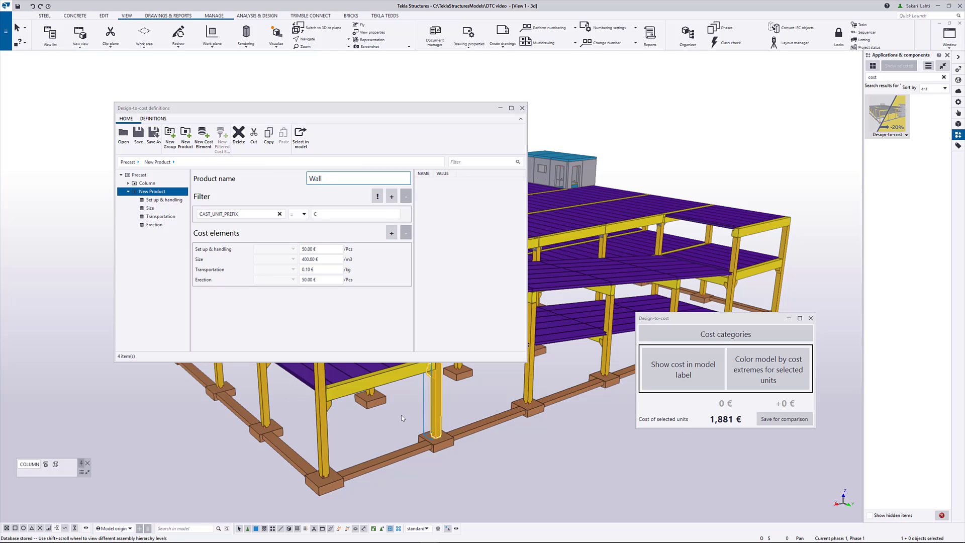
{"action": "middle_click_drag", "start_coordinate": [401, 415], "coordinate": [532, 388], "text": "ctrl"}
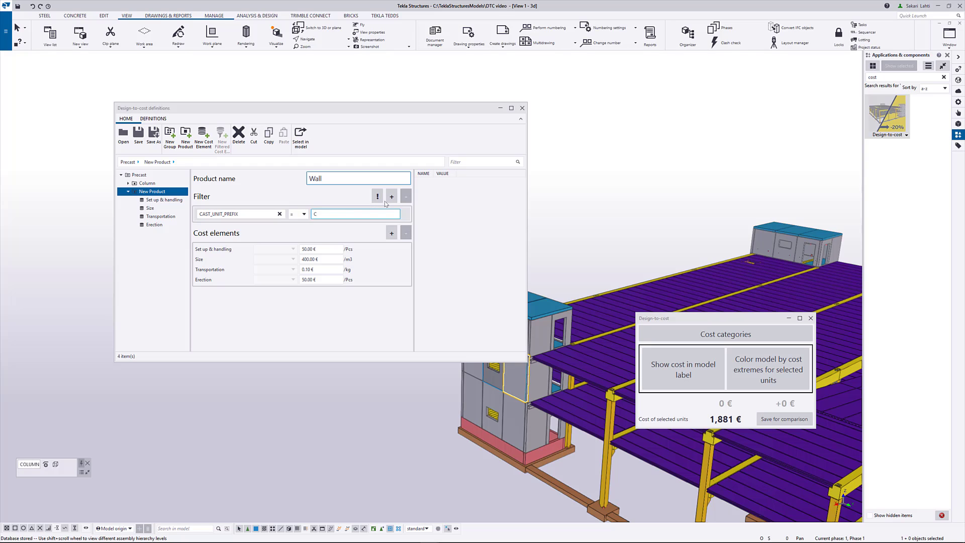
{"action": "key", "text": "Tab"}
{"action": "key", "text": "Tab"}
{"action": "key", "text": "Tab"}
{"action": "type", "text": "W"}
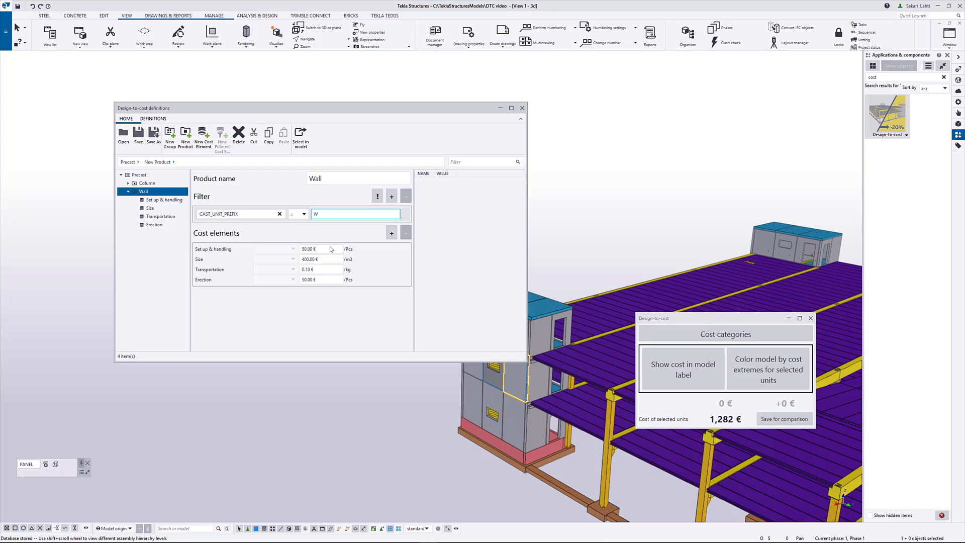
{"action": "left_click", "coordinate": [331, 249]}
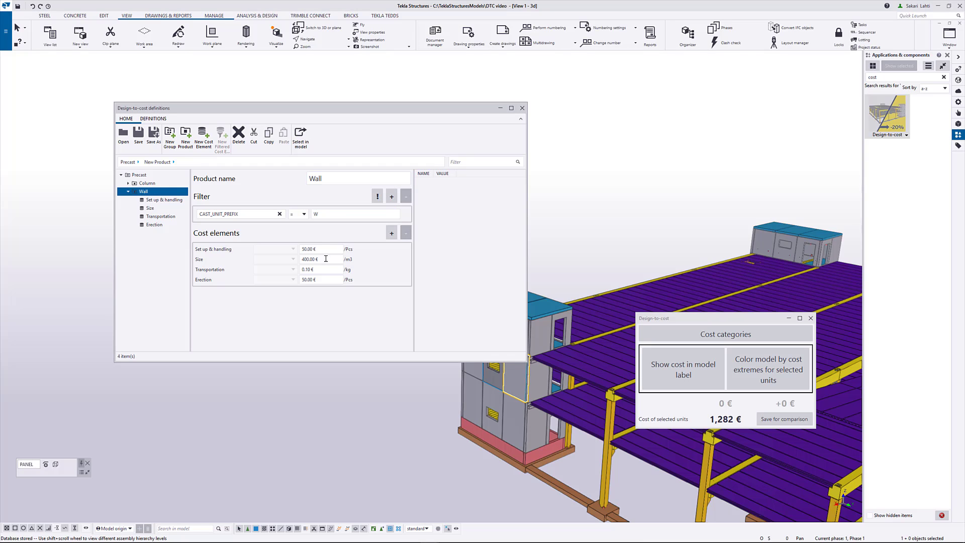
{"action": "left_click", "coordinate": [370, 250]}
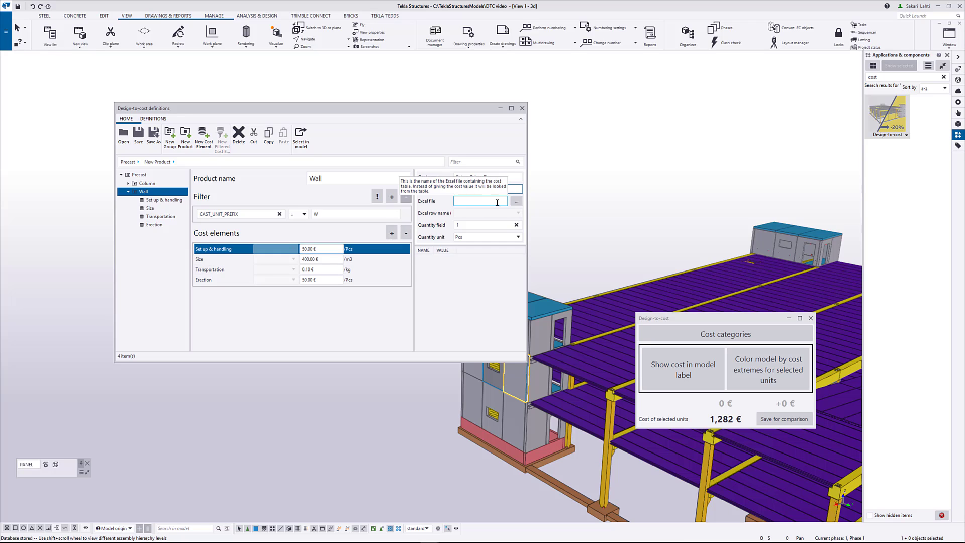
Set Wall's set-up cost to 40 € and Size to 120 € per m2 of CUSTOM.WALL_GROSS_AREA
{"action": "left_click", "coordinate": [490, 187]}
{"action": "type", "text": "40"}
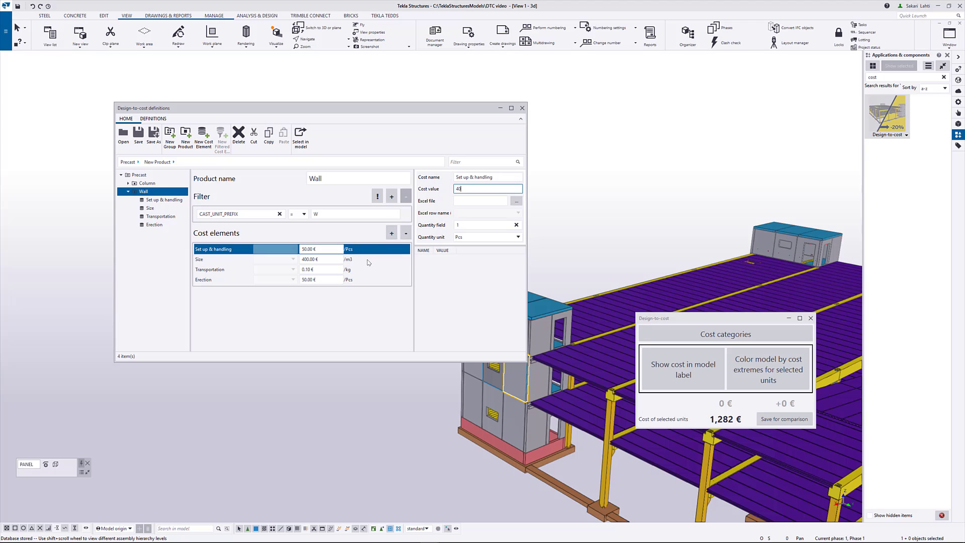
{"action": "left_click", "coordinate": [369, 262]}
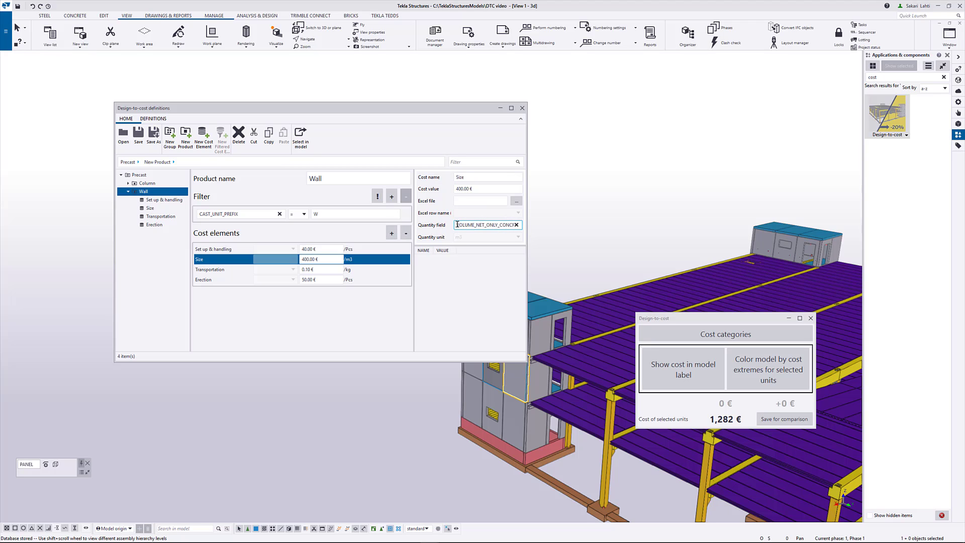
{"action": "left_click_drag", "start_coordinate": [458, 225], "coordinate": [534, 230]}
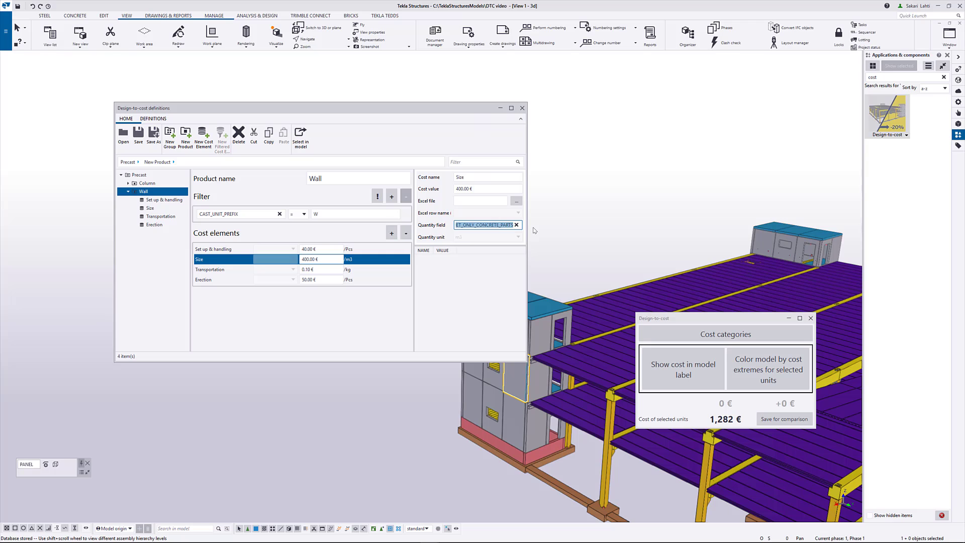
{"action": "type", "text": "area"}
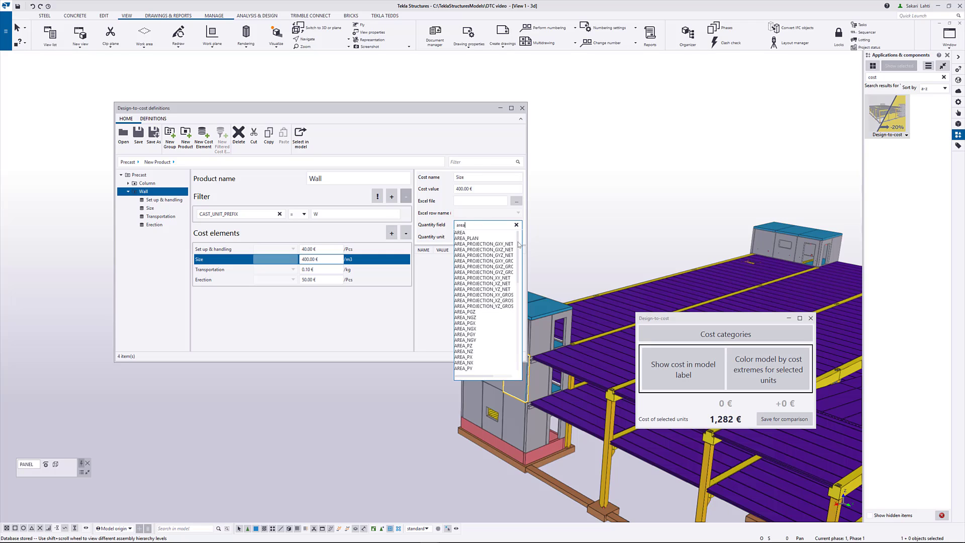
{"action": "left_click_drag", "start_coordinate": [519, 245], "coordinate": [521, 372]}
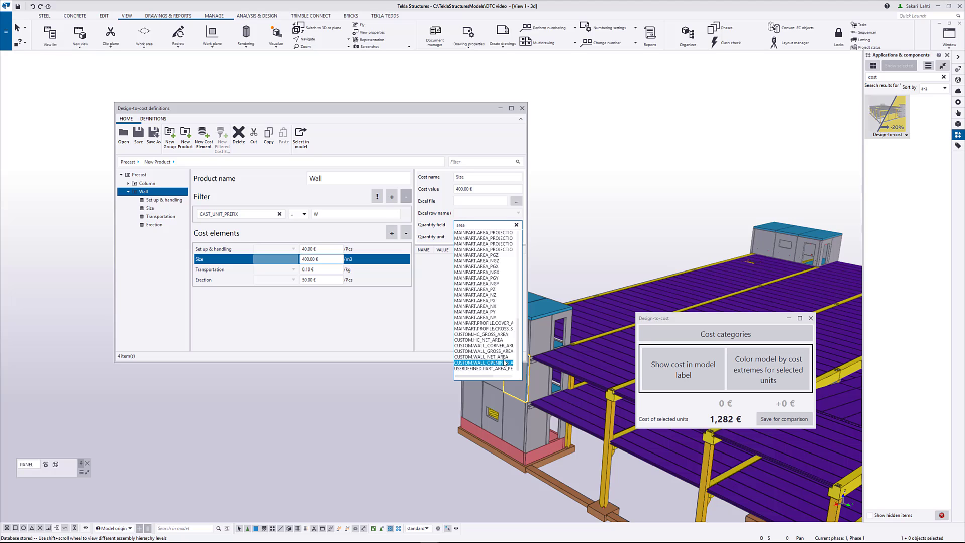
{"action": "key", "text": "Up"}
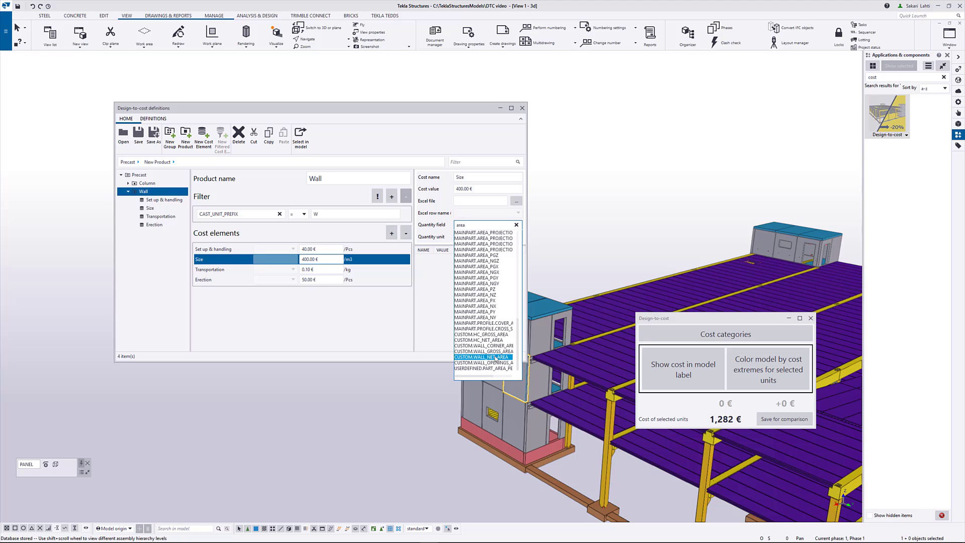
{"action": "left_click", "coordinate": [493, 351]}
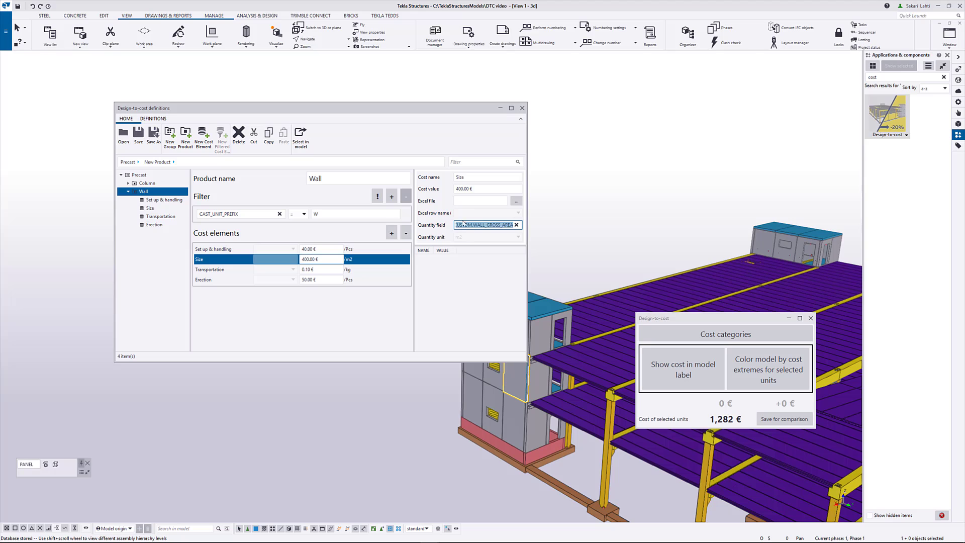
{"action": "left_click", "coordinate": [493, 188]}
{"action": "key", "text": "ctrl+a"}
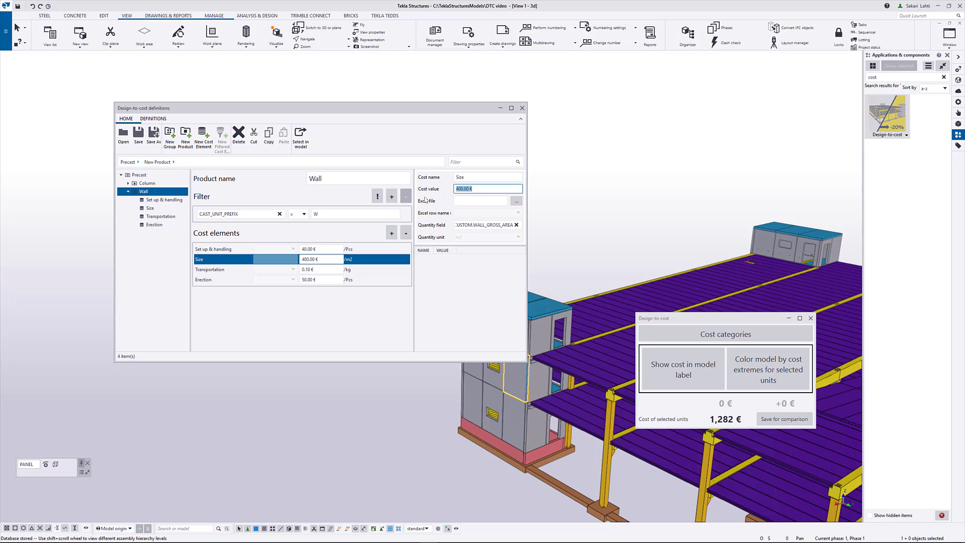
{"action": "type", "text": "120"}
Change the Wall Erection cost value from 50 € to 40 €
{"action": "left_click", "coordinate": [378, 274]}
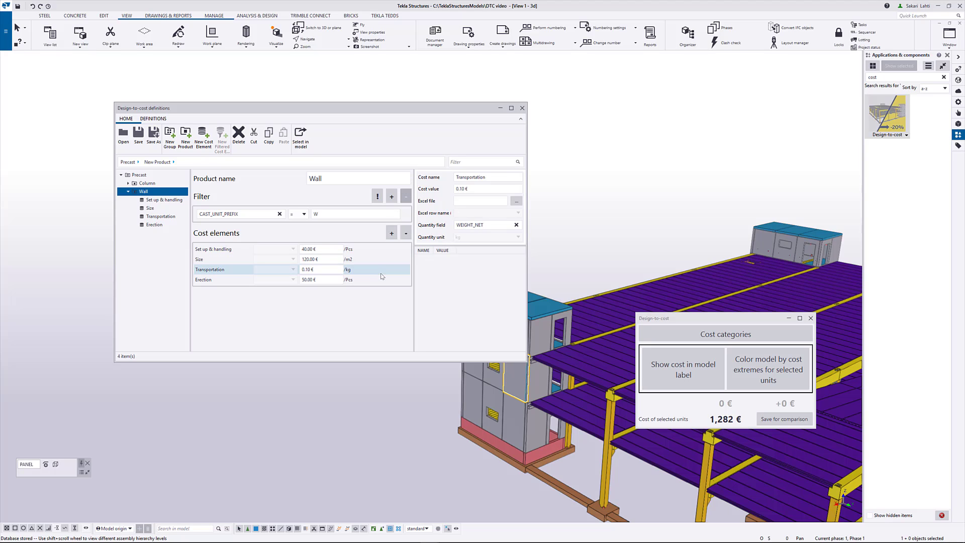
{"action": "left_click", "coordinate": [379, 280]}
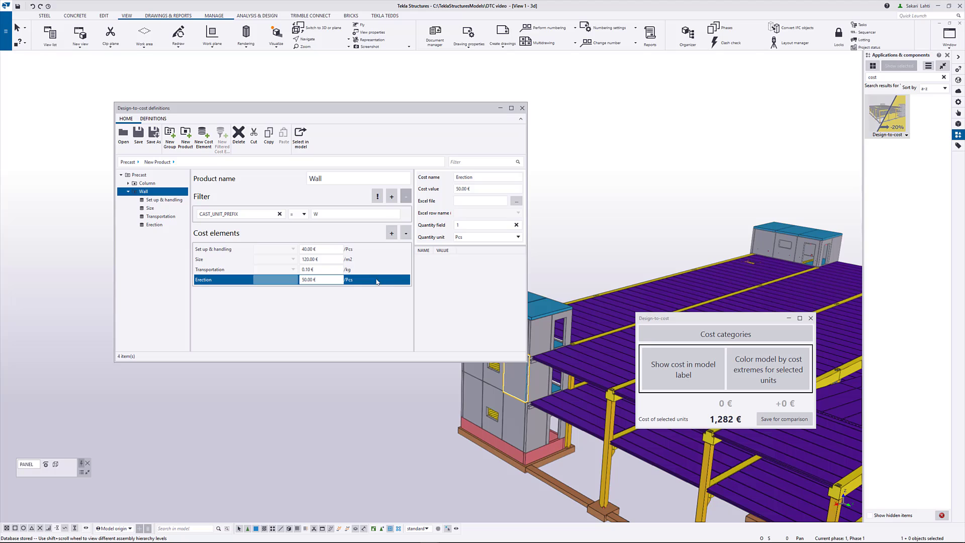
{"action": "left_click", "coordinate": [472, 189]}
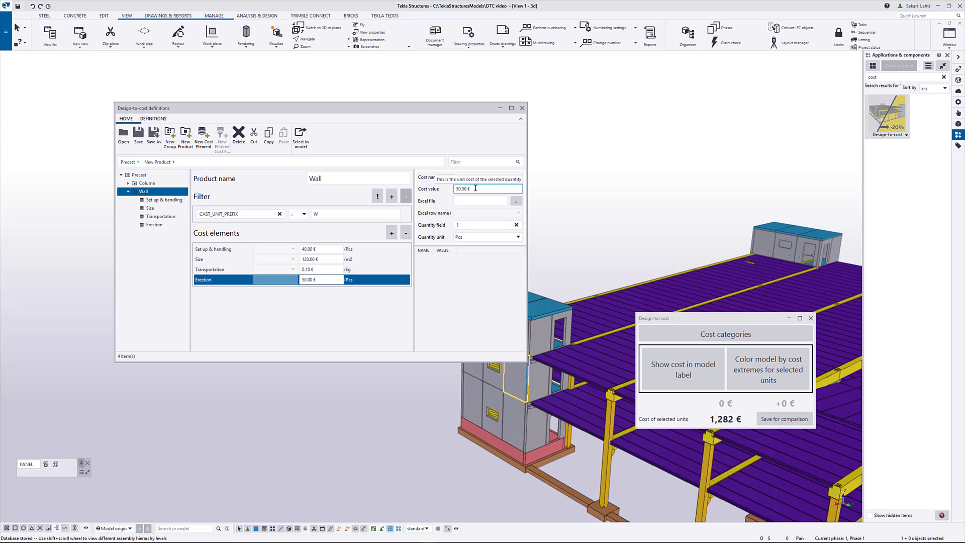
{"action": "key", "text": "ctrl+a"}
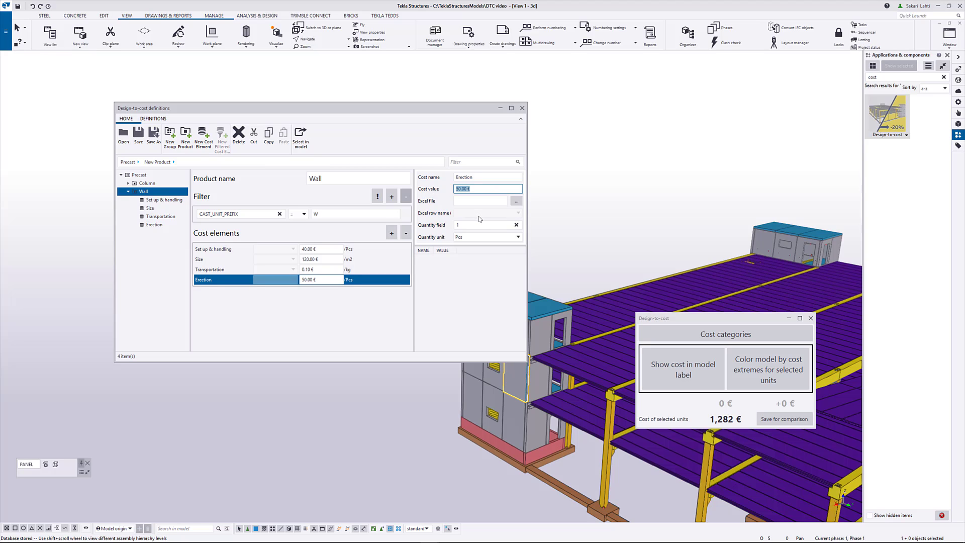
{"action": "type", "text": "40"}
{"action": "key", "text": "Tab"}
{"action": "left_click", "coordinate": [488, 225]}
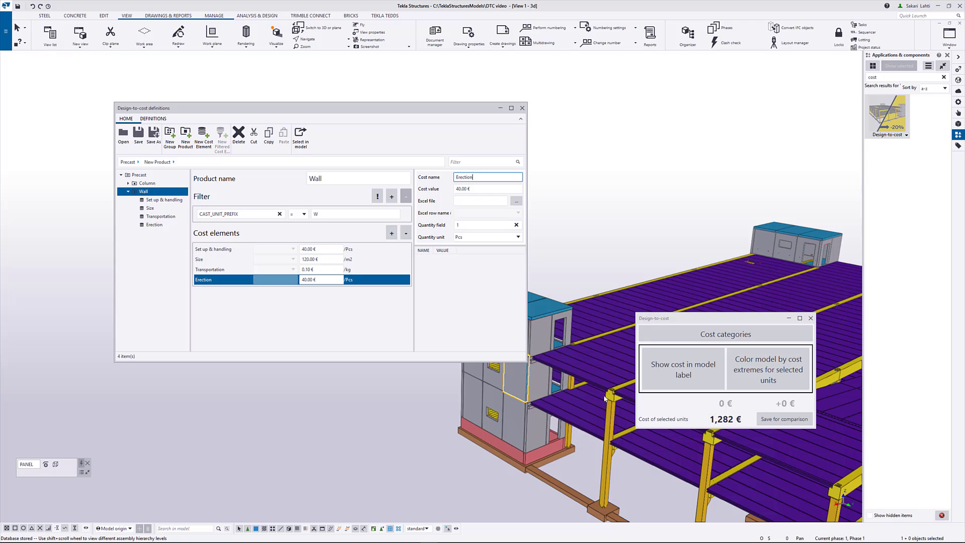
Return to the Column cost definition and delete the 26 selected precast columns
{"action": "left_click", "coordinate": [129, 195]}
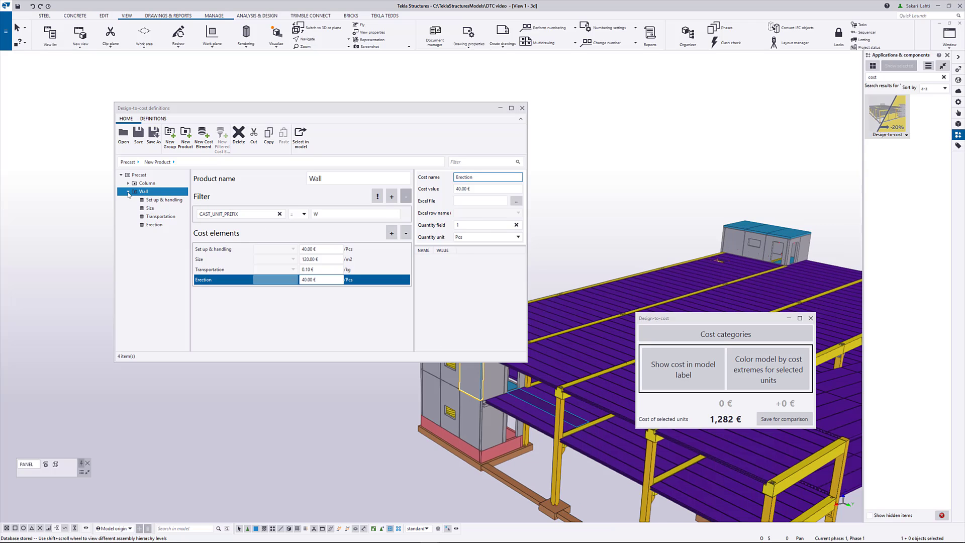
{"action": "left_click", "coordinate": [129, 191]}
{"action": "left_click", "coordinate": [147, 183]}
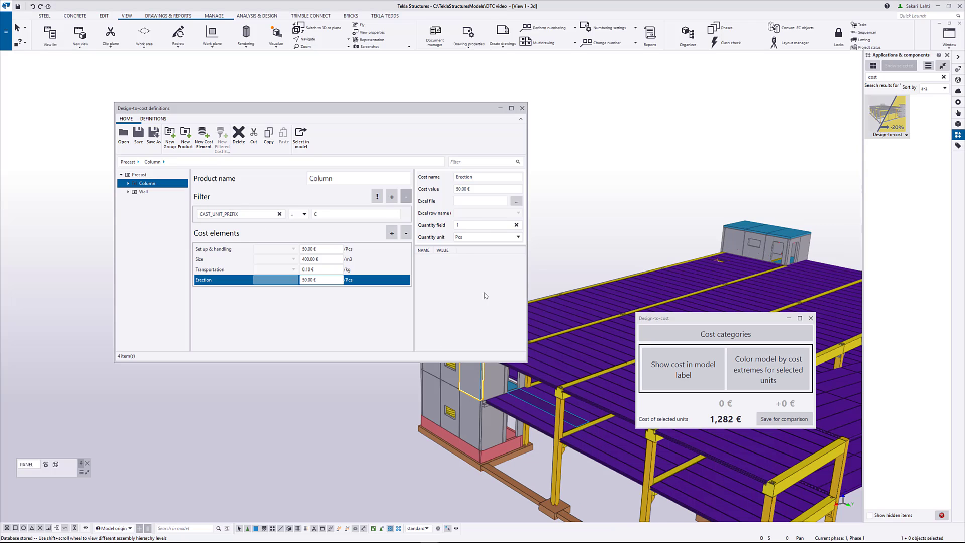
{"action": "middle_click_drag", "start_coordinate": [575, 357], "coordinate": [512, 388], "text": "ctrl"}
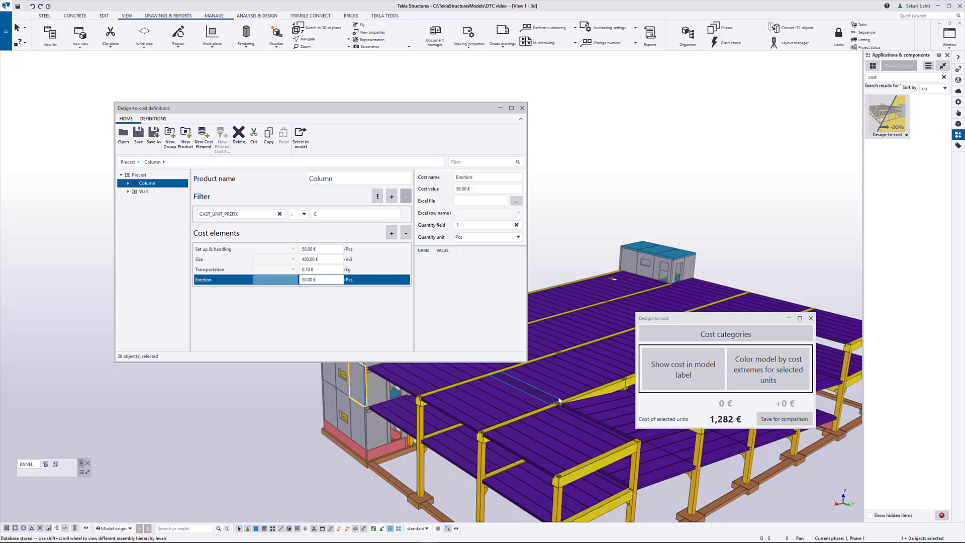
{"action": "middle_click_drag", "start_coordinate": [559, 400], "coordinate": [578, 443]}
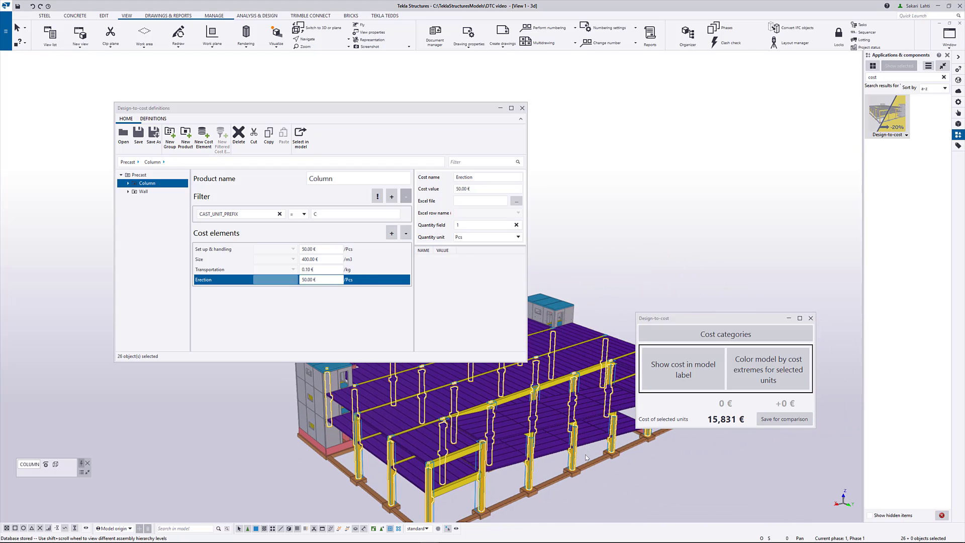
{"action": "right_click", "coordinate": [614, 289]}
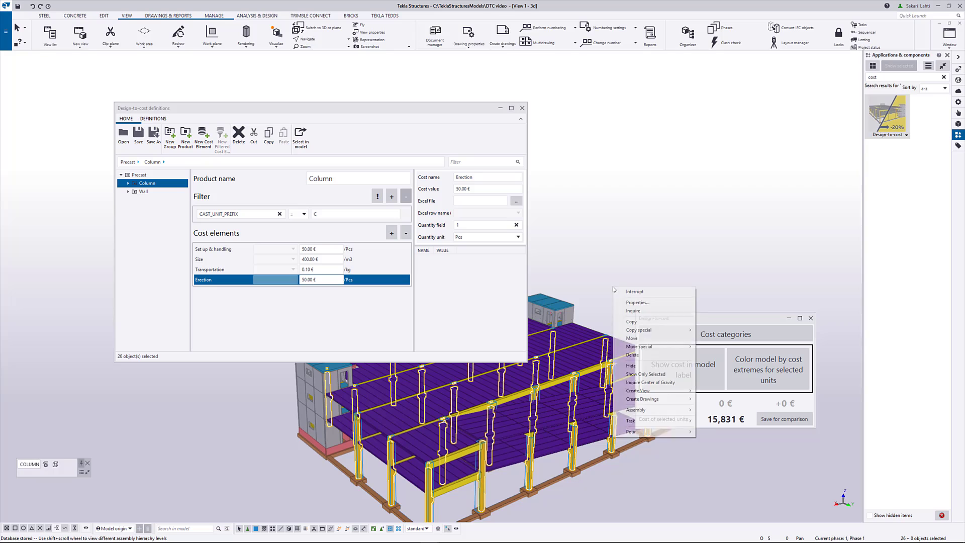
{"action": "left_click", "coordinate": [648, 355]}
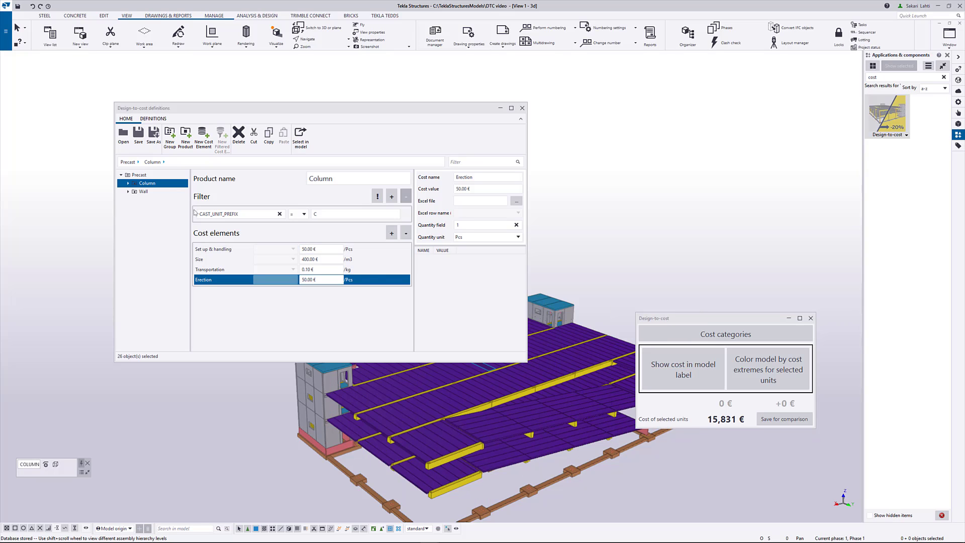
Show the Wall cost definition and hide the selected walls, raising the selected cost to 70,758 €
{"action": "left_click", "coordinate": [143, 191]}
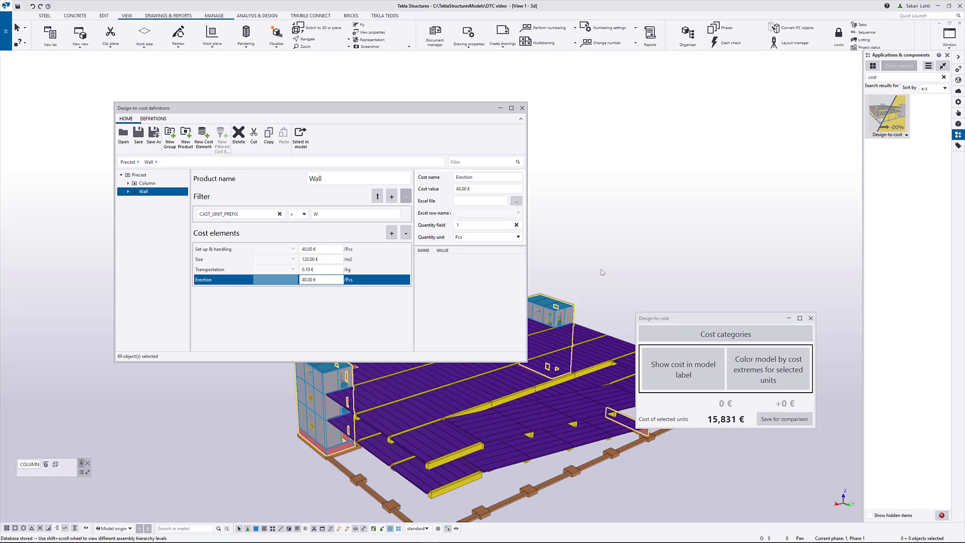
{"action": "right_click", "coordinate": [619, 300]}
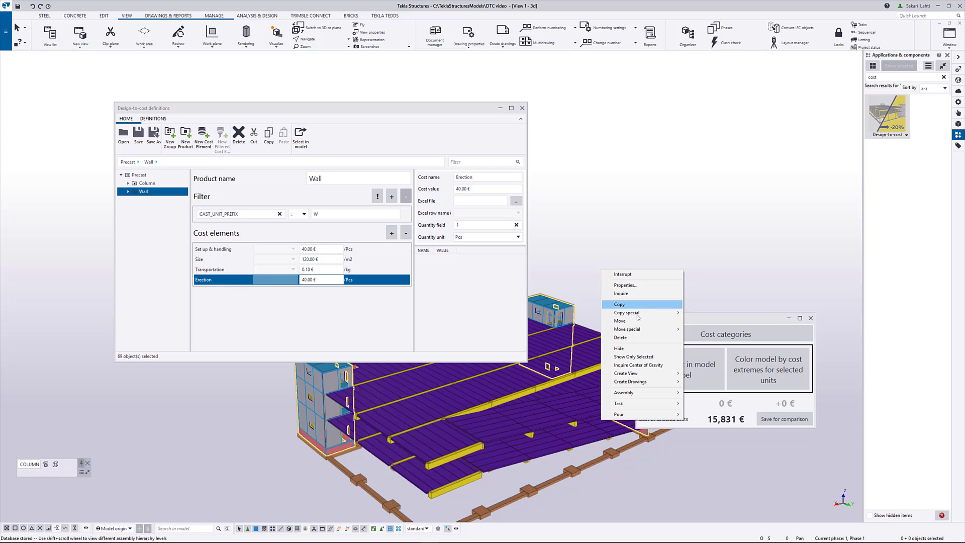
{"action": "left_click", "coordinate": [619, 348]}
{"action": "scroll", "coordinate": [469, 377], "scroll_direction": "up", "scroll_amount": 2}
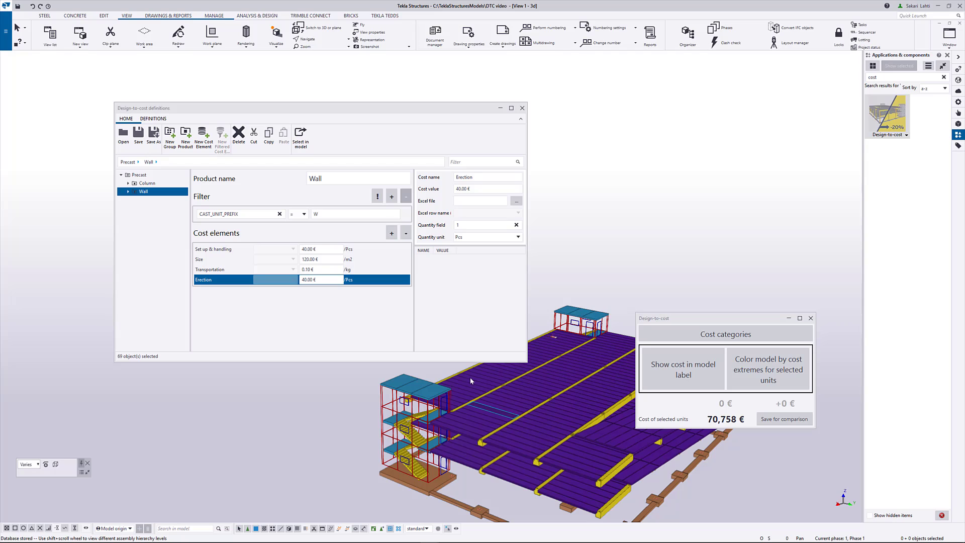
Edit the Wall's Transportation cost and open Example link sheet.xlsx in Excel from the file browser
{"action": "left_click", "coordinate": [367, 270]}
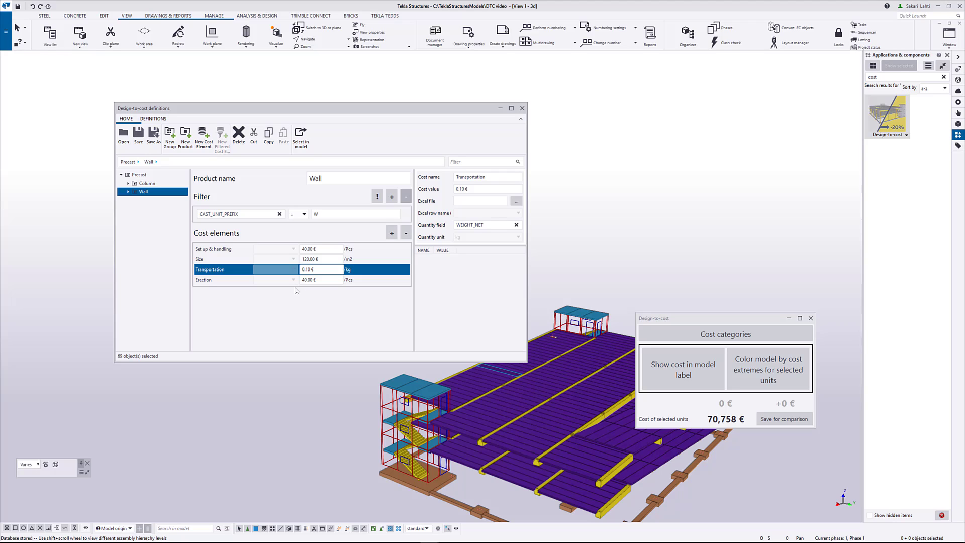
{"action": "left_click", "coordinate": [473, 189]}
{"action": "left_click", "coordinate": [516, 201]}
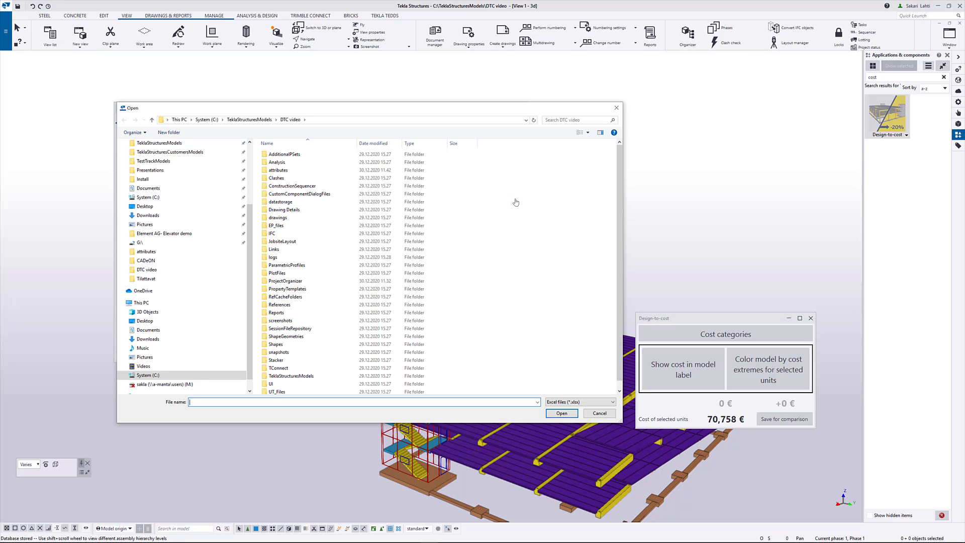
{"action": "scroll", "coordinate": [312, 352], "scroll_direction": "down", "scroll_amount": 1}
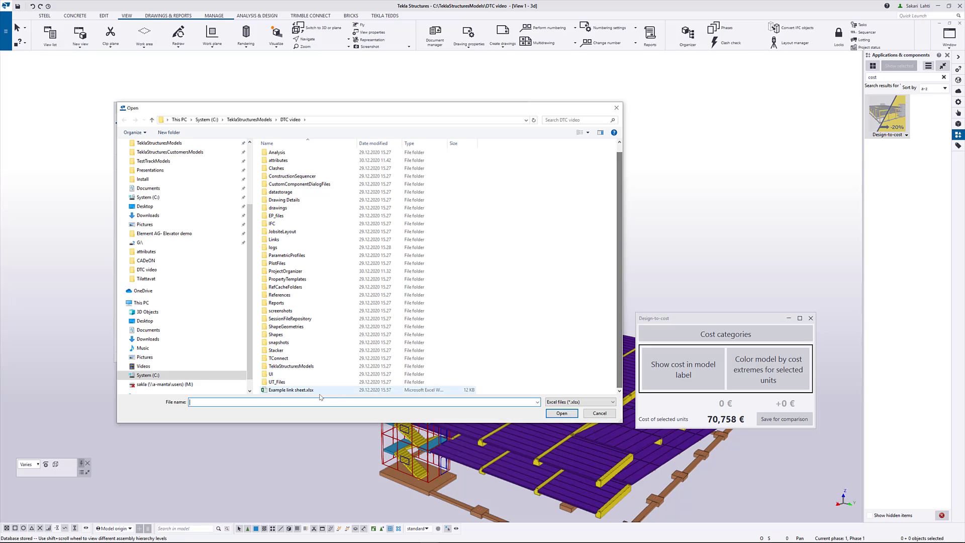
{"action": "left_click", "coordinate": [291, 390]}
{"action": "right_click", "coordinate": [311, 392]}
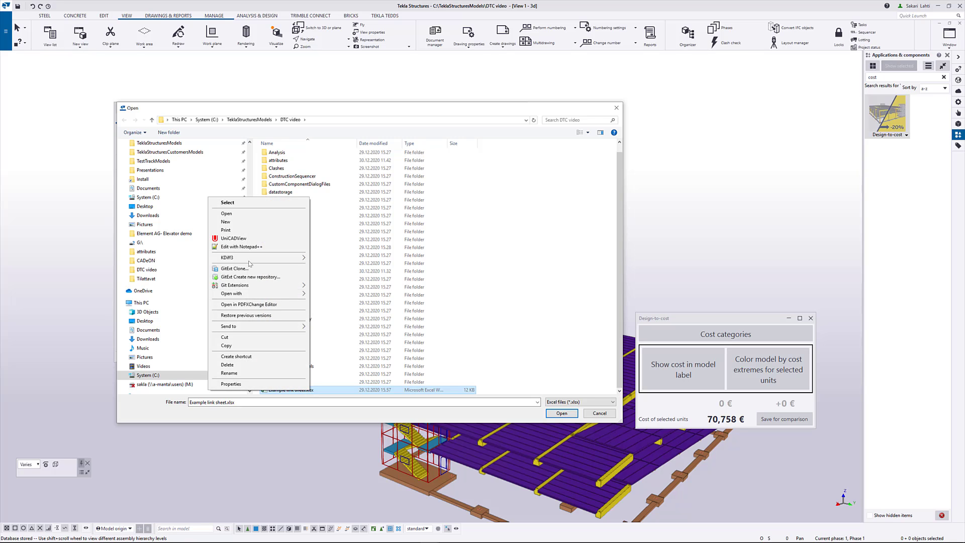
{"action": "left_click", "coordinate": [227, 214]}
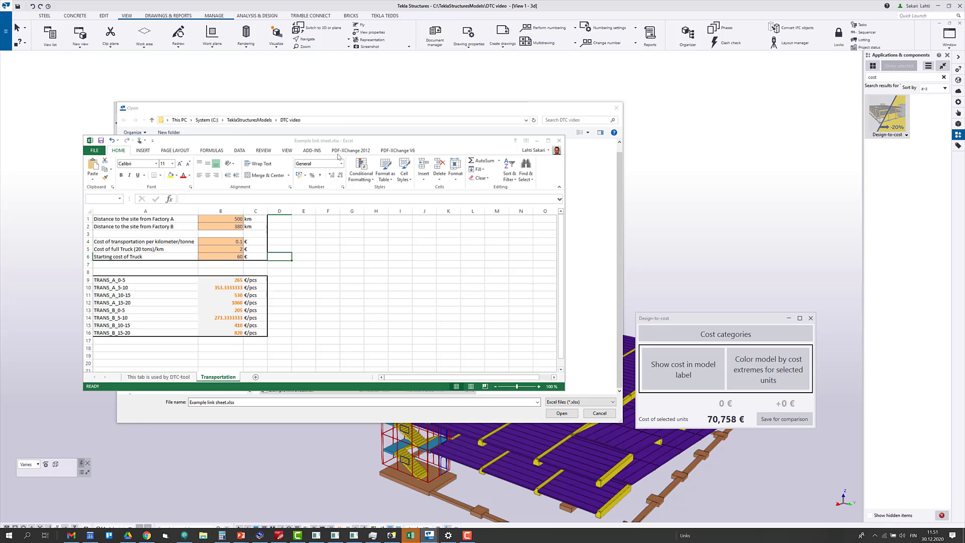
On the DTC tool sheet, enter TESTTRASPORTATION in A18 with cost 50 in B18
{"action": "left_click_drag", "start_coordinate": [322, 141], "coordinate": [620, 132]}
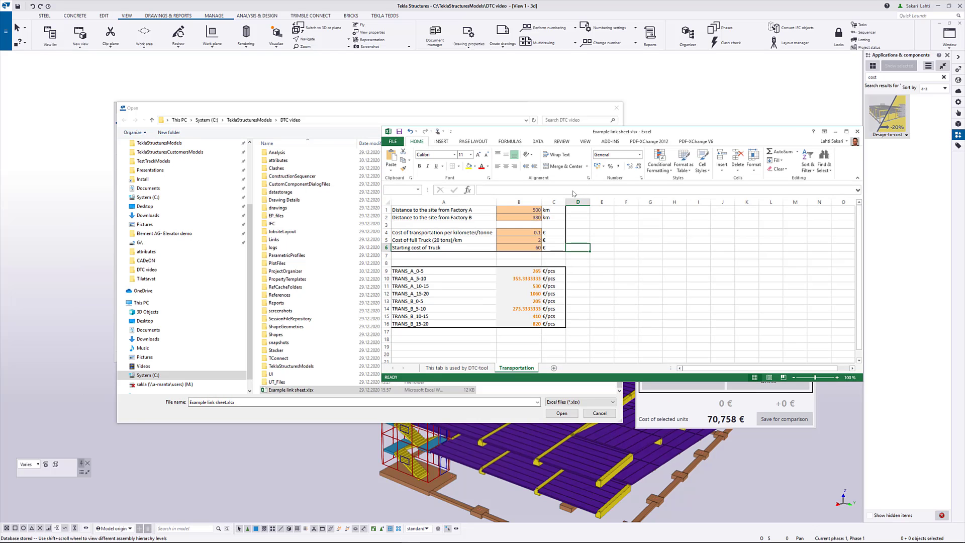
{"action": "left_click", "coordinate": [500, 296]}
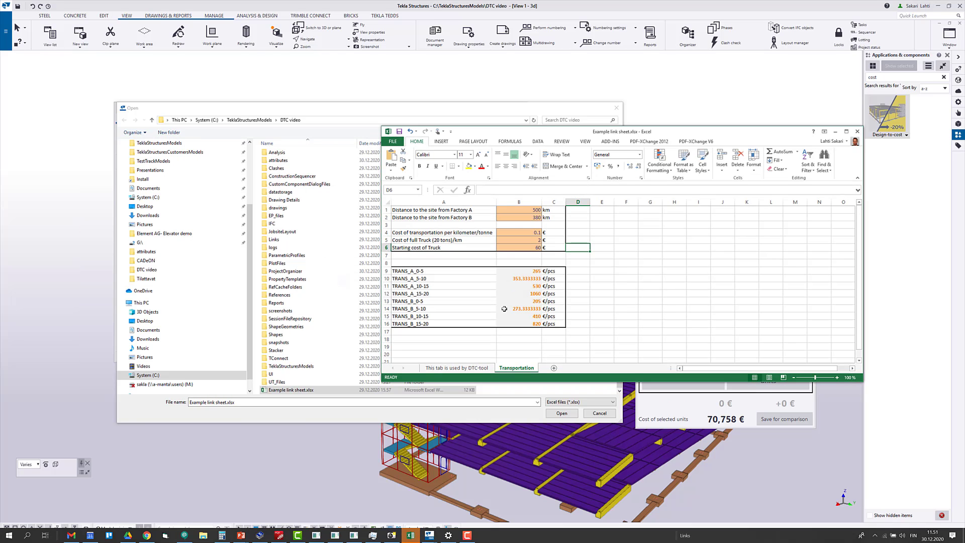
{"action": "left_click", "coordinate": [470, 369]}
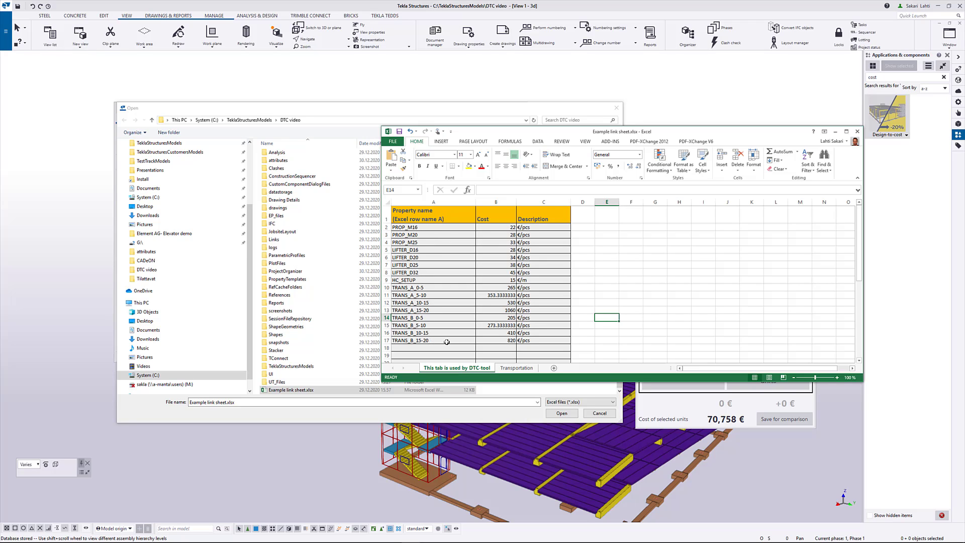
{"action": "scroll", "coordinate": [478, 339], "scroll_direction": "down", "scroll_amount": 3}
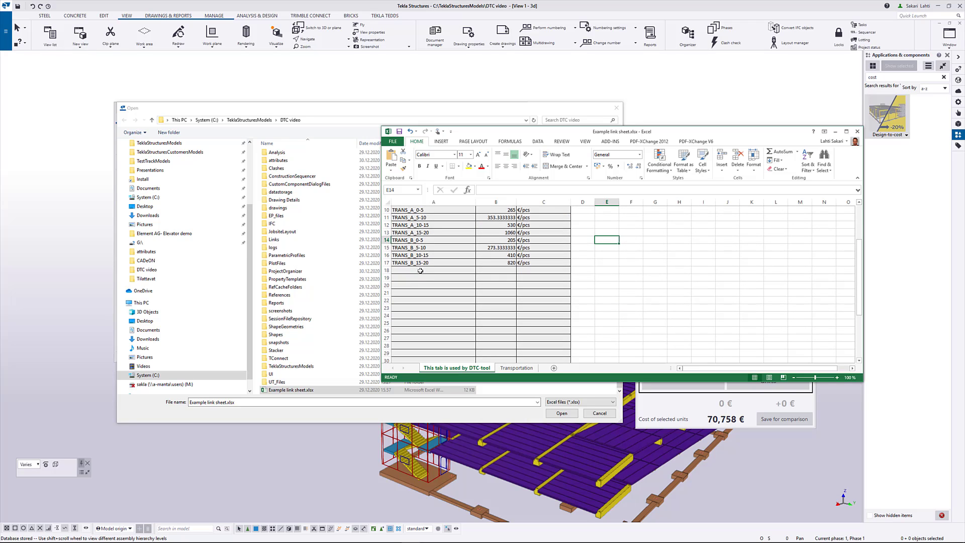
{"action": "left_click", "coordinate": [421, 271]}
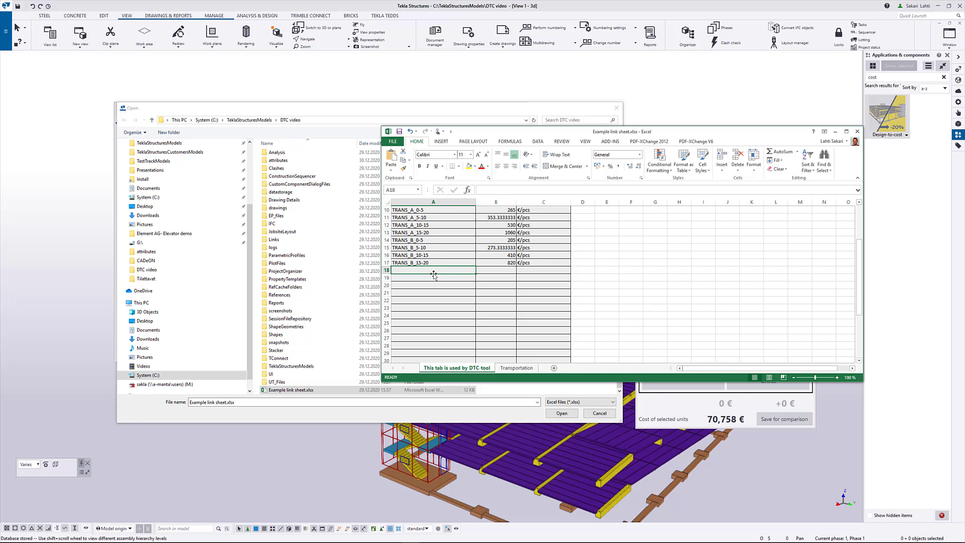
{"action": "type", "text": "TEST"}
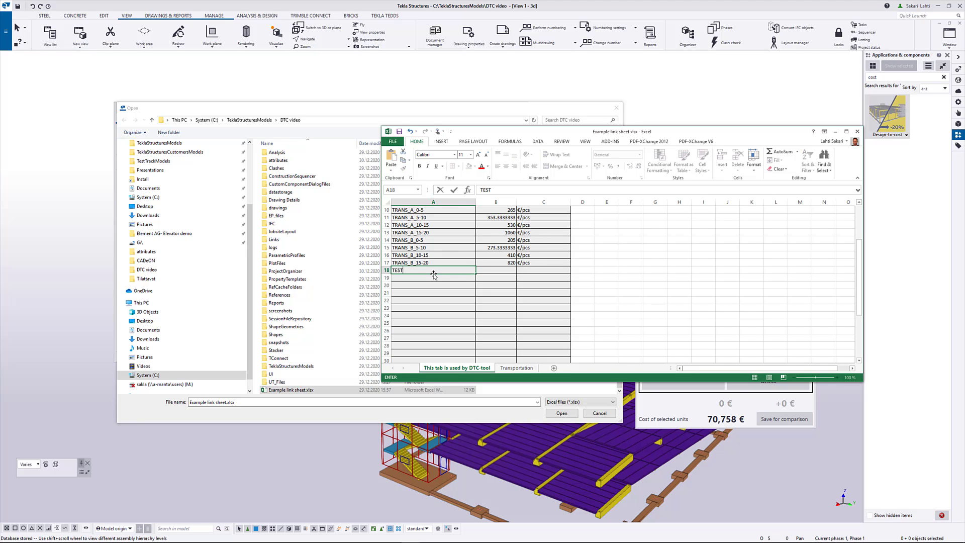
{"action": "type", "text": "TRASPORTATION"}
{"action": "key", "text": "Tab"}
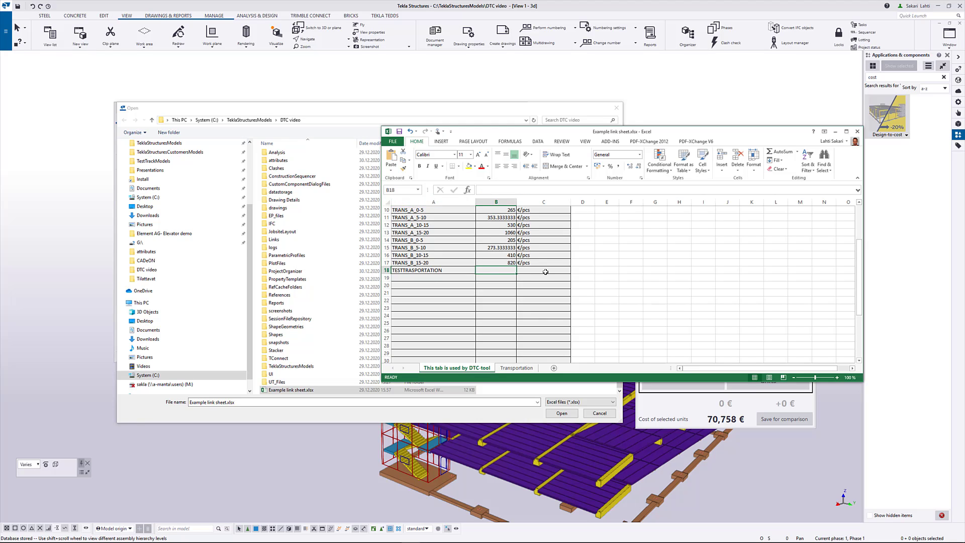
{"action": "type", "text": "50"}
{"action": "key", "text": "Tab"}
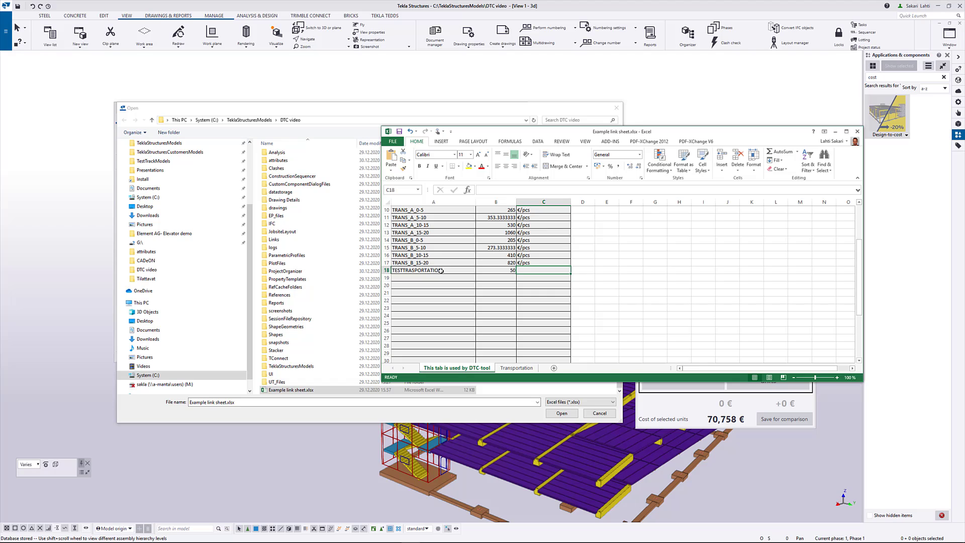
Copy the €/pcs unit from C17 into C18
{"action": "left_click", "coordinate": [500, 270]}
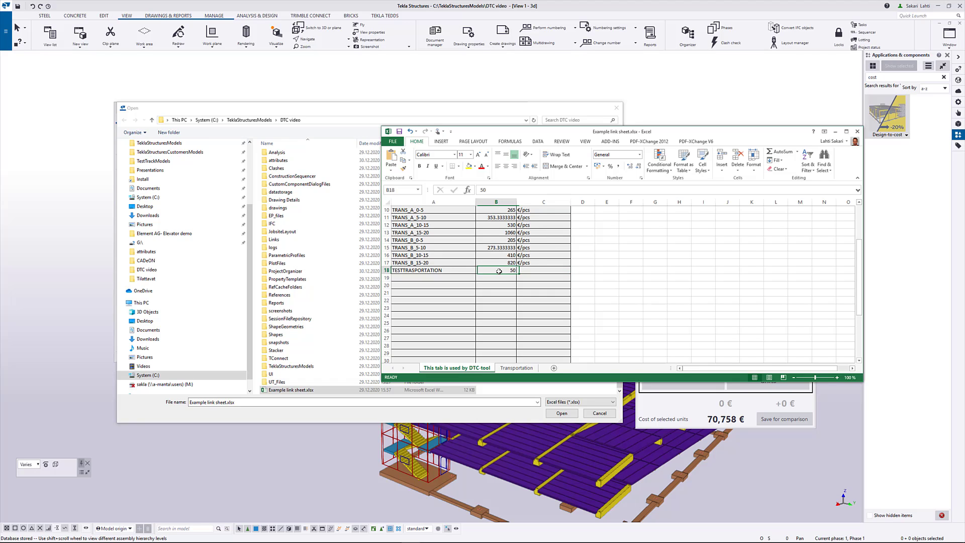
{"action": "left_click", "coordinate": [533, 263]}
{"action": "key", "text": "ctrl+c"}
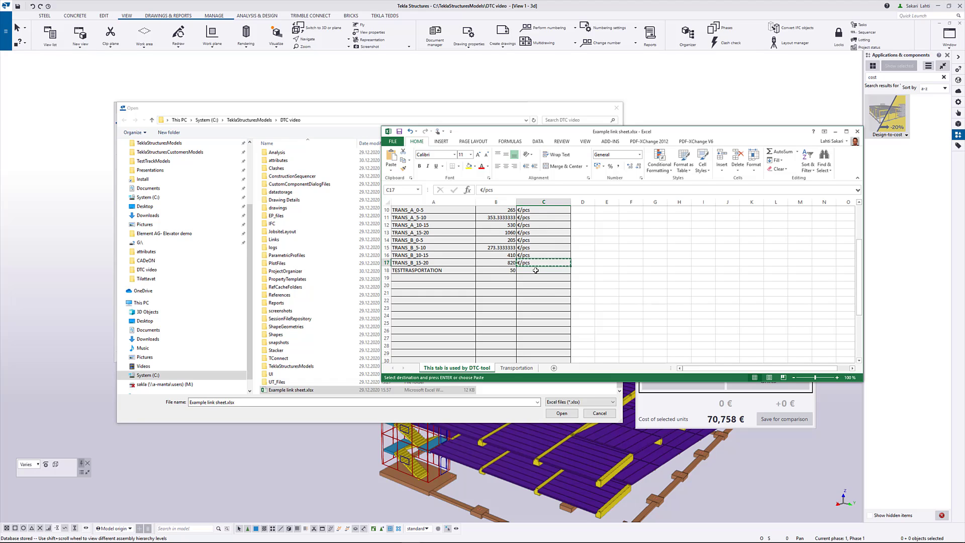
{"action": "left_click", "coordinate": [536, 270]}
{"action": "key", "text": "ctrl+v"}
{"action": "left_click", "coordinate": [534, 292]}
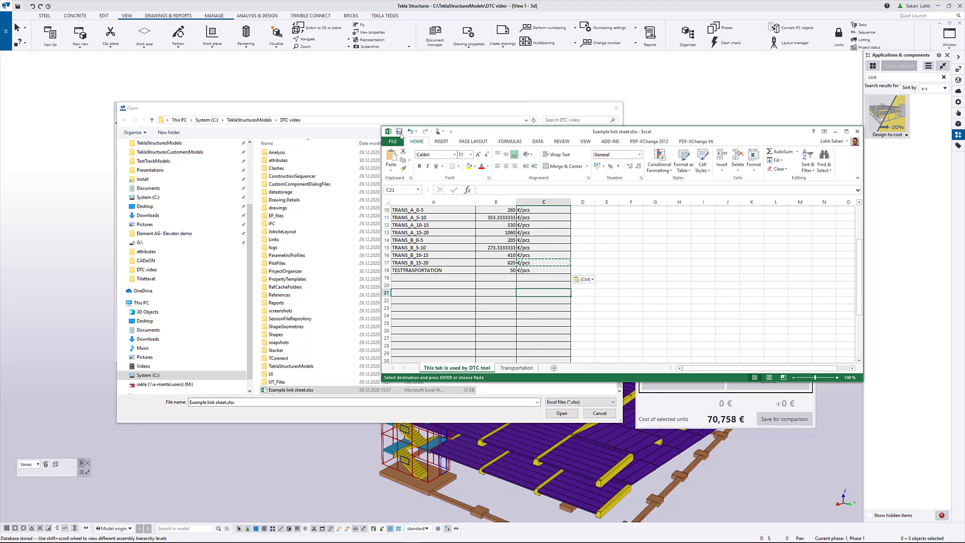
{"action": "key", "text": "Escape"}
Close Excel and link the Wall's Transportation cost to Example link sheet.xlsx, row TESTTRASPORTATION
{"action": "key", "text": "super+Down"}
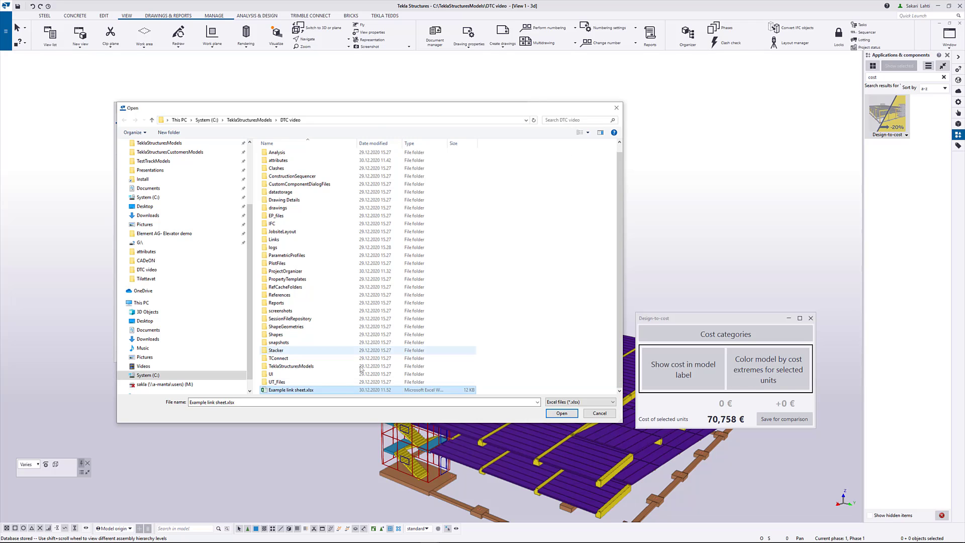
{"action": "double_click", "coordinate": [304, 390]}
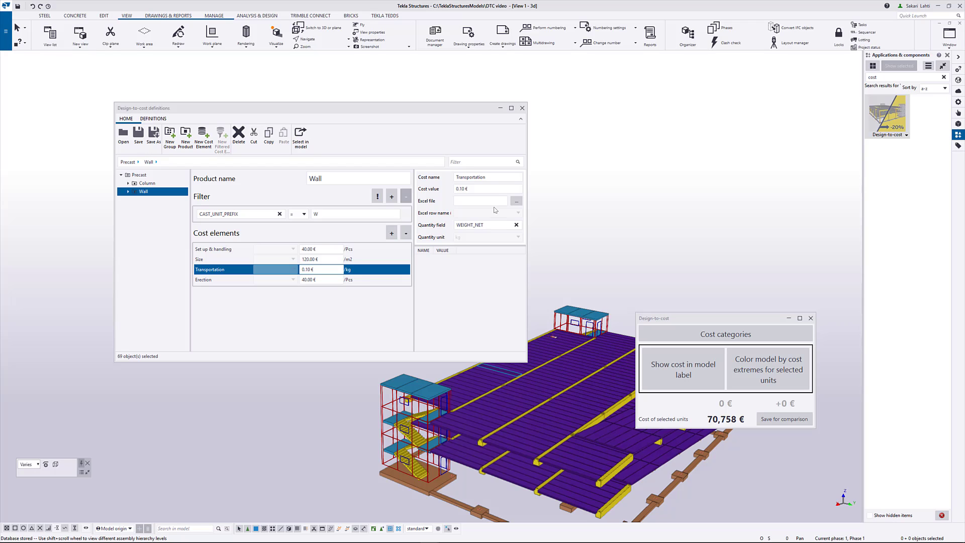
{"action": "left_click", "coordinate": [514, 215]}
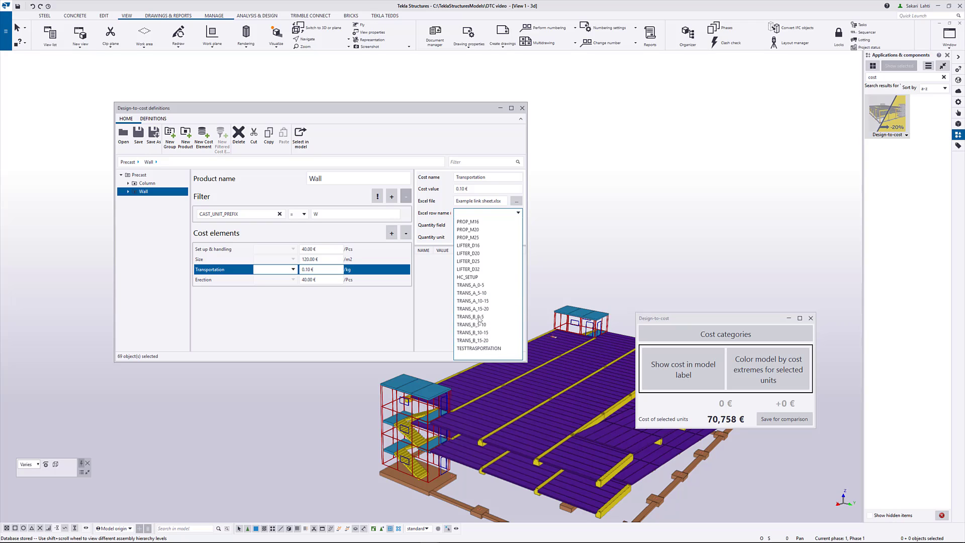
{"action": "left_click", "coordinate": [501, 352]}
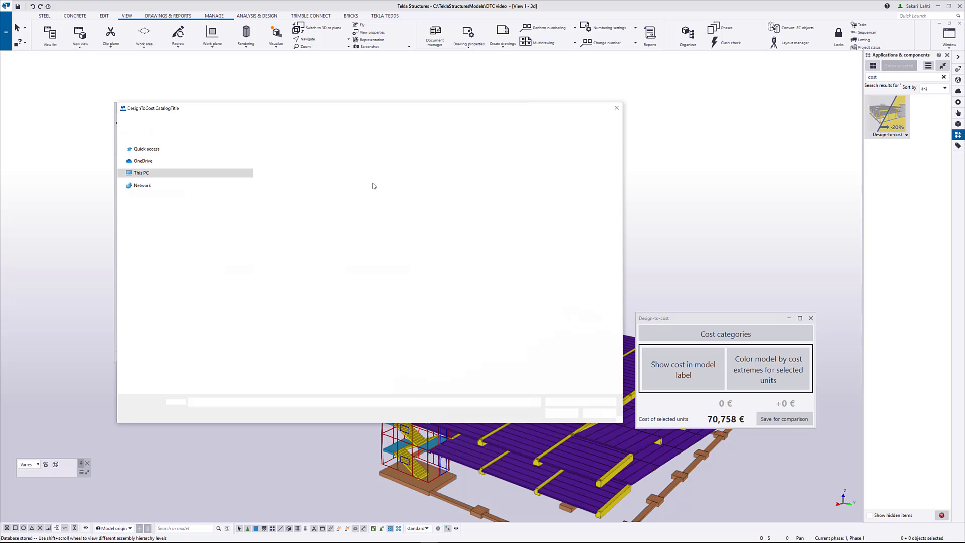
Load CostDefinitions.d2c.xml and expand Precast > Hollow core > Area cost to reveal P20–P50
{"action": "left_click", "coordinate": [301, 165]}
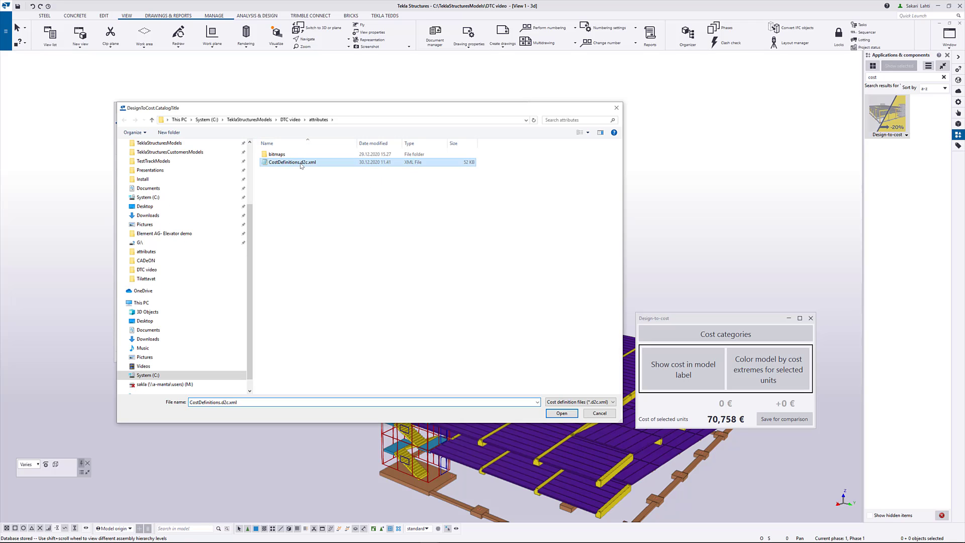
{"action": "double_click", "coordinate": [301, 164]}
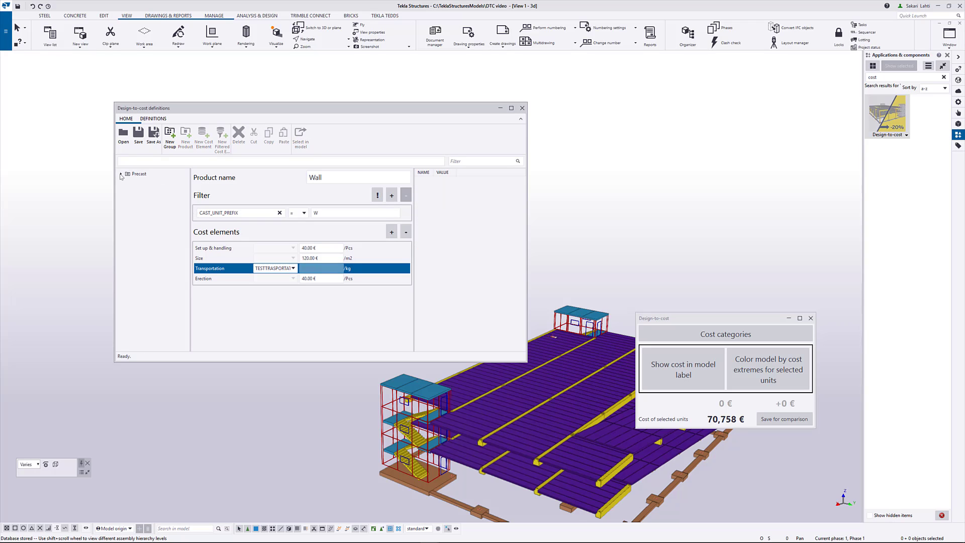
{"action": "left_click", "coordinate": [121, 174]}
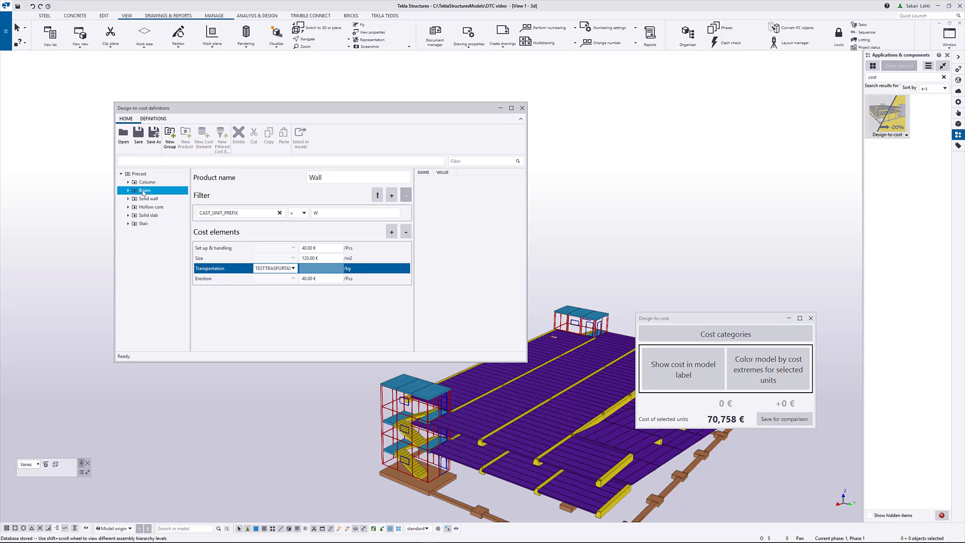
{"action": "left_click", "coordinate": [128, 208]}
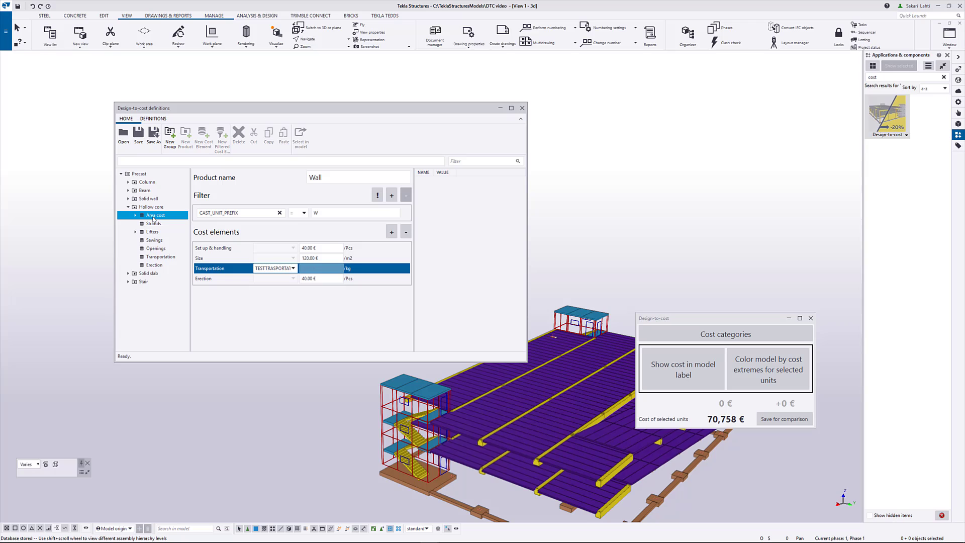
{"action": "left_click", "coordinate": [135, 217]}
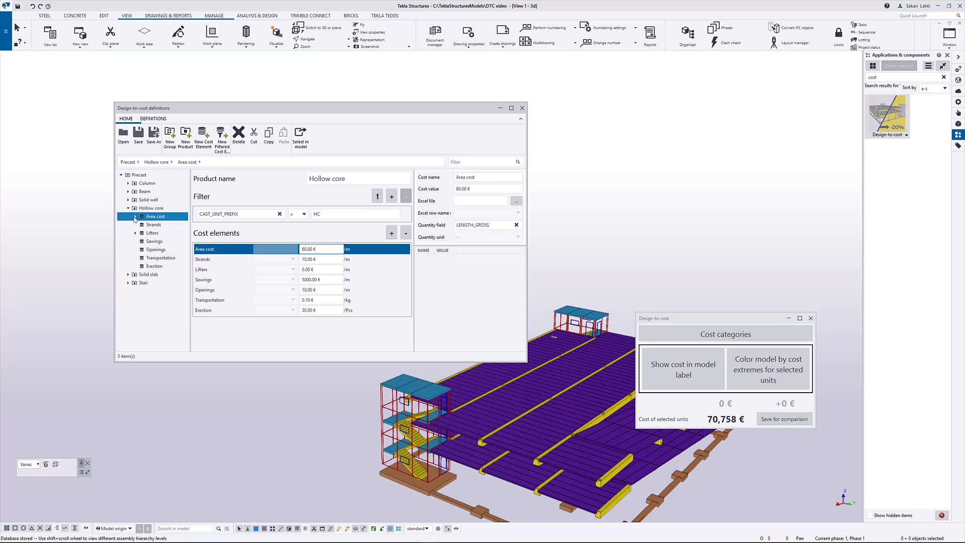
{"action": "left_click", "coordinate": [135, 217]}
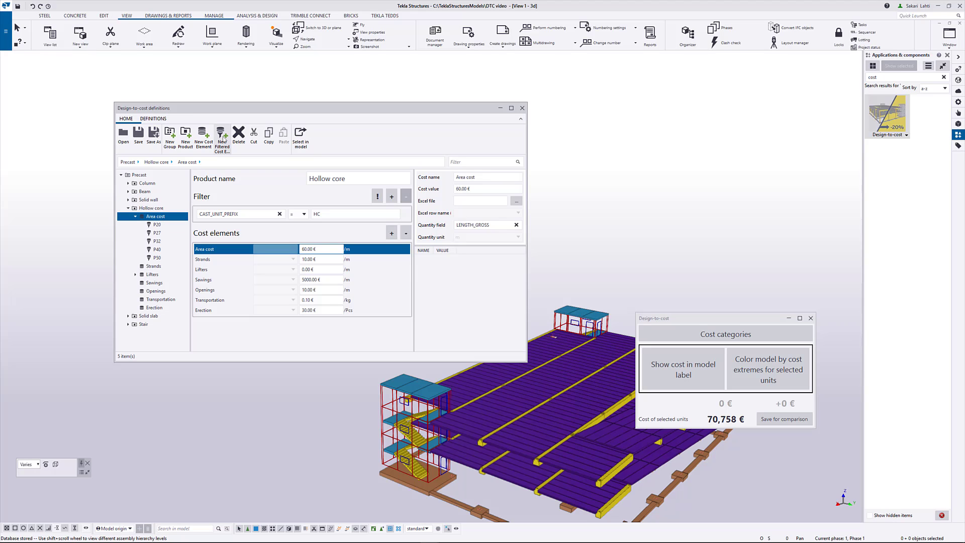
Review the P20, P27, P32, P40 and P50 area costs, then expand Hollow core Lifters
{"action": "left_click", "coordinate": [163, 226]}
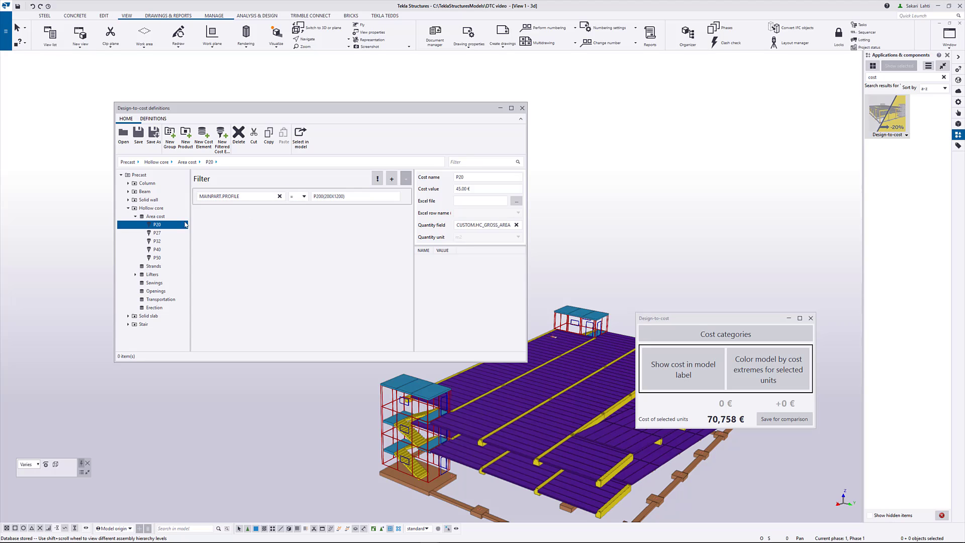
{"action": "left_click", "coordinate": [162, 233]}
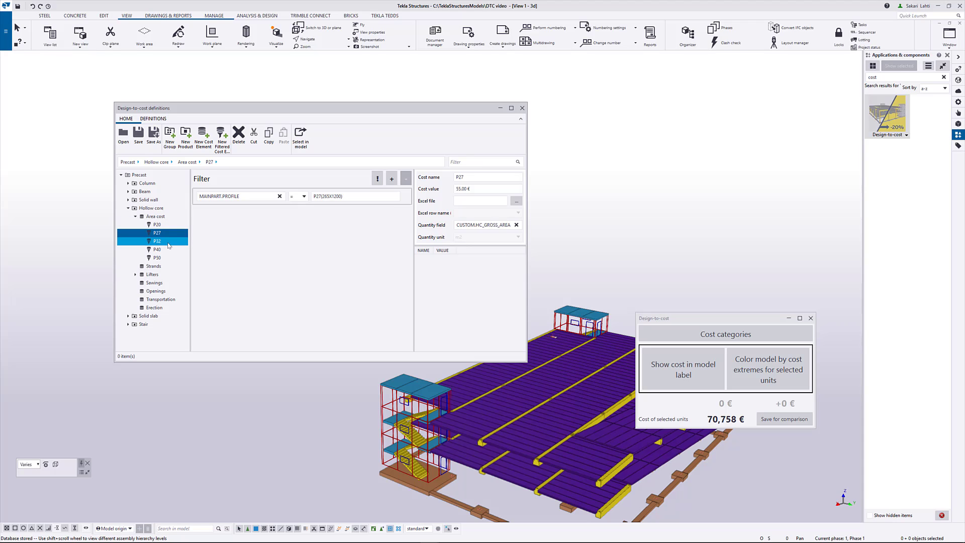
{"action": "left_click", "coordinate": [169, 244]}
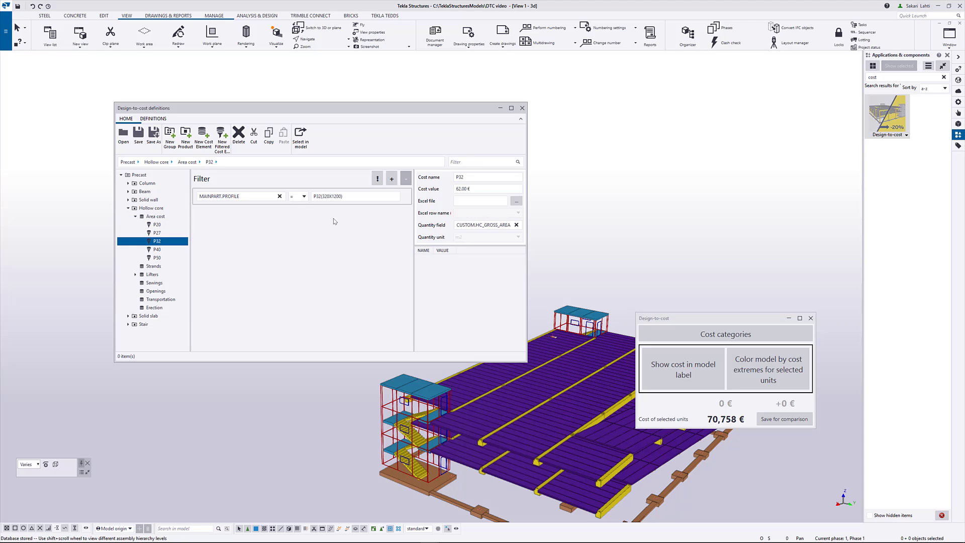
{"action": "left_click", "coordinate": [167, 249]}
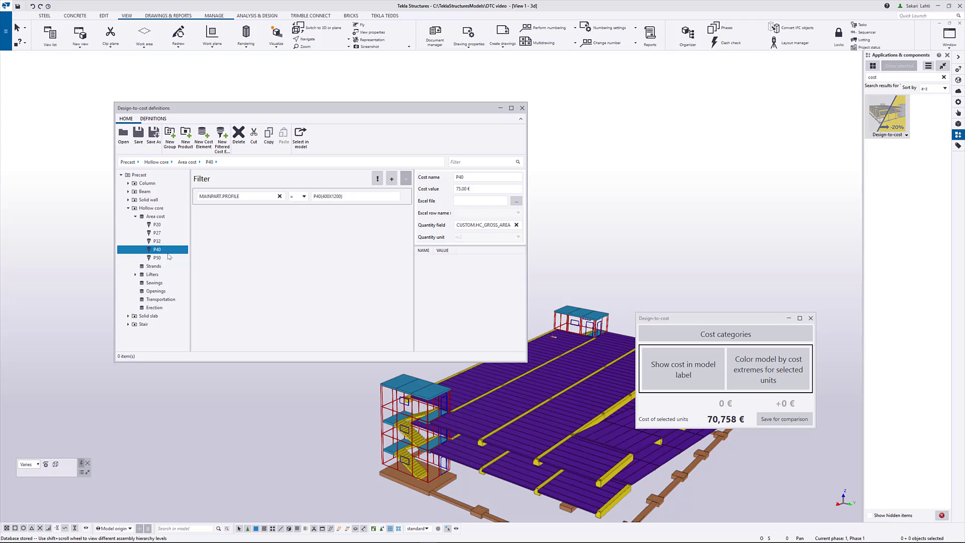
{"action": "left_click", "coordinate": [169, 257]}
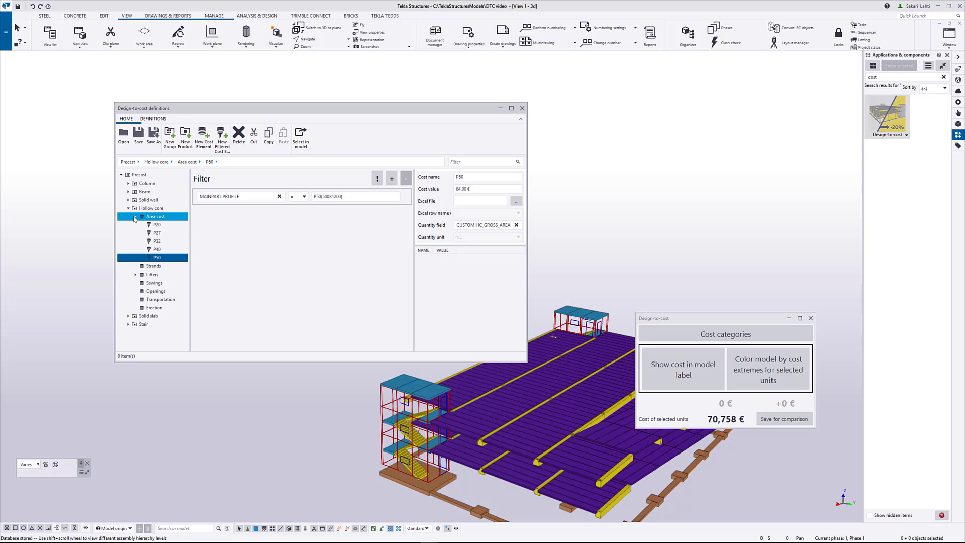
{"action": "left_click", "coordinate": [135, 217]}
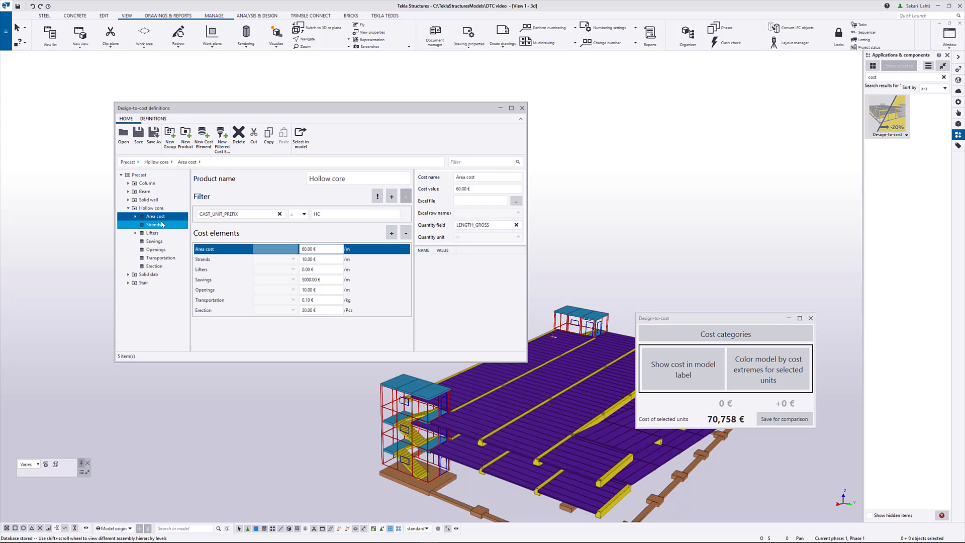
{"action": "left_click", "coordinate": [135, 234]}
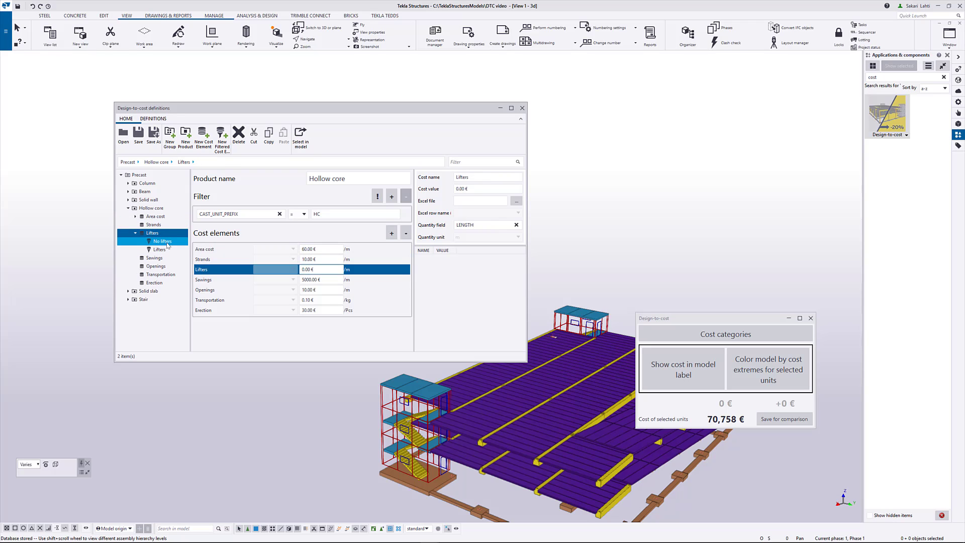
Inspect the No lifters and Lifters filters, then the Sawings cost of 5000.00 € per m
{"action": "left_click", "coordinate": [166, 242]}
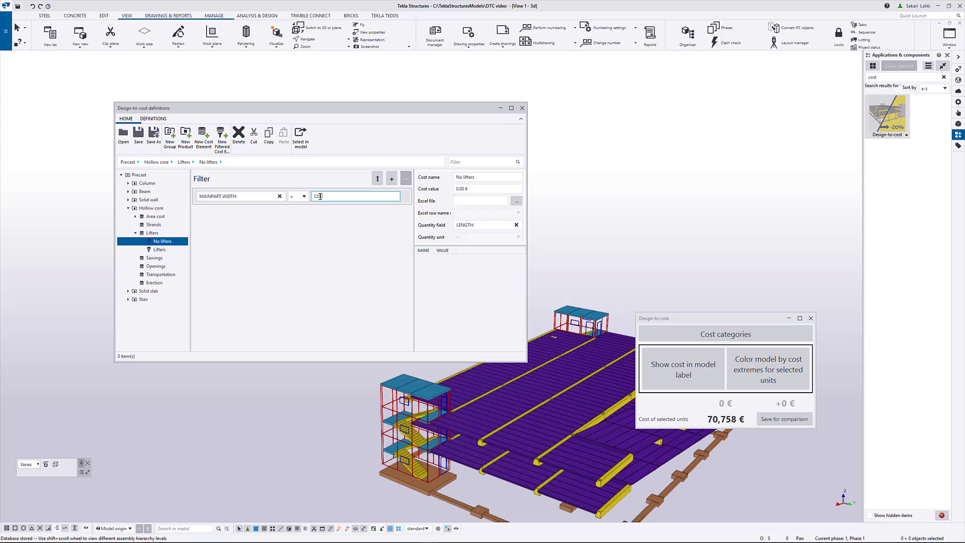
{"action": "left_click", "coordinate": [171, 250]}
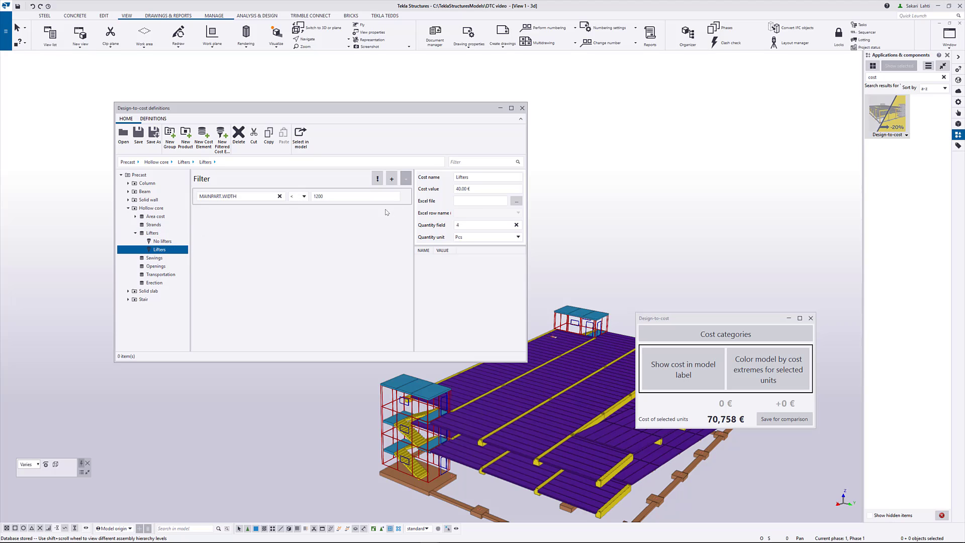
{"action": "left_click", "coordinate": [167, 260]}
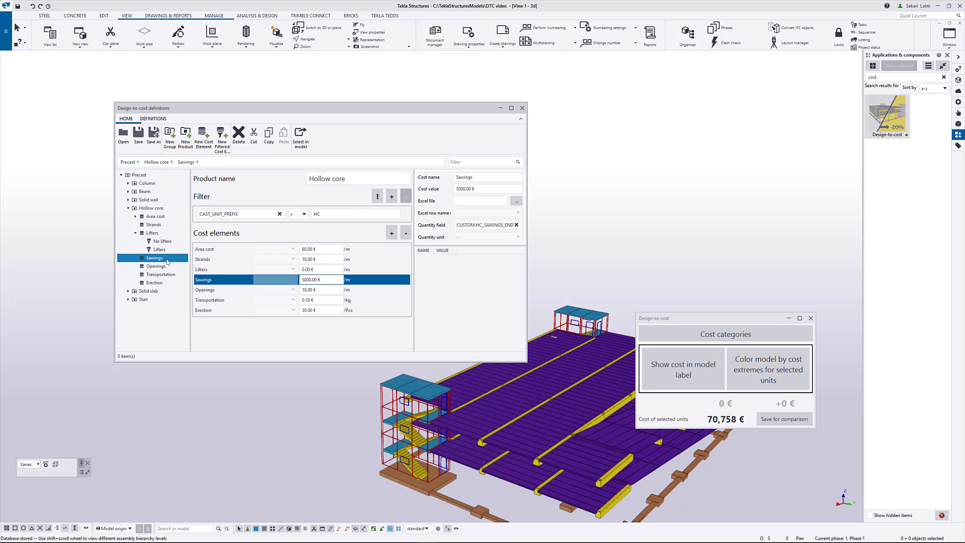
Expand Solid wall's Lifters and view the D12 and D32 lifter definitions
{"action": "left_click", "coordinate": [128, 199]}
{"action": "left_click", "coordinate": [136, 242]}
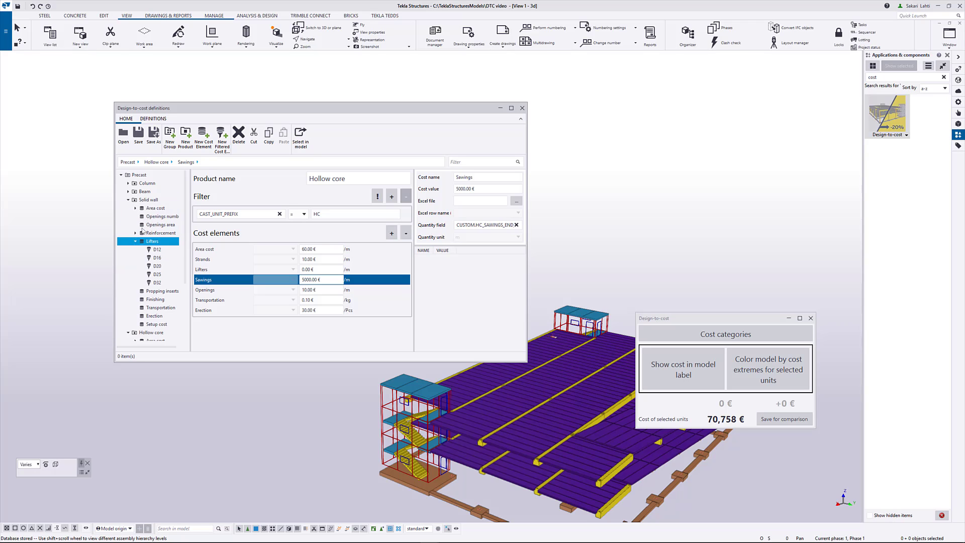
{"action": "left_click", "coordinate": [161, 242]}
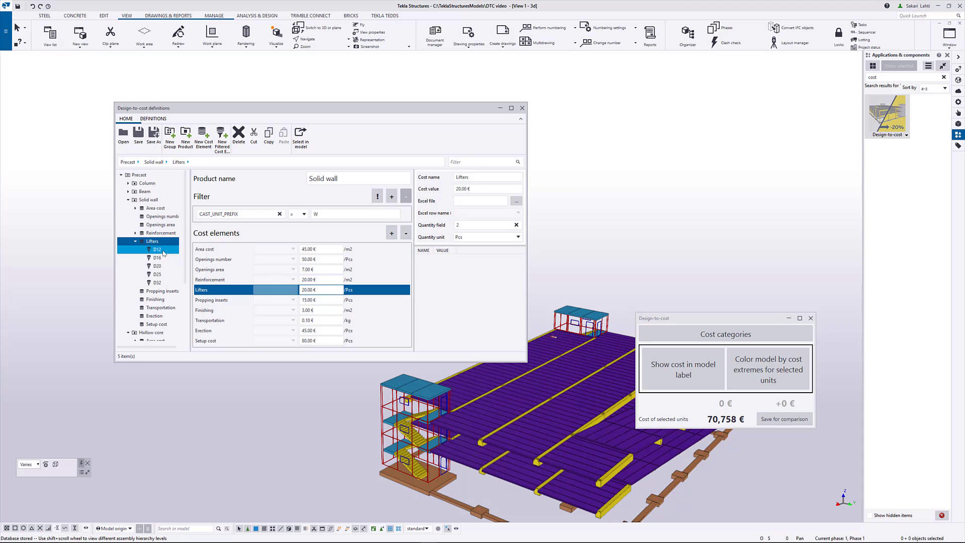
{"action": "left_click", "coordinate": [163, 252]}
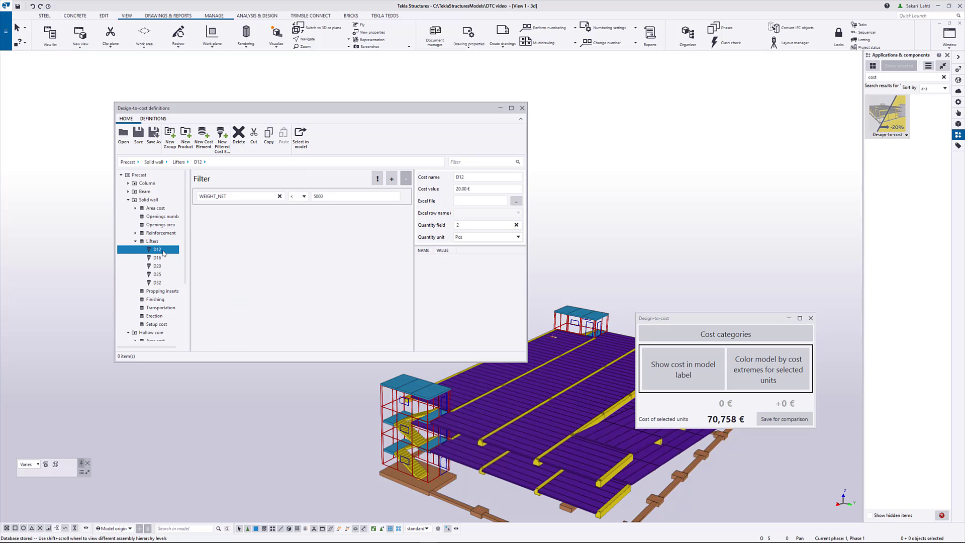
{"action": "left_click", "coordinate": [161, 283]}
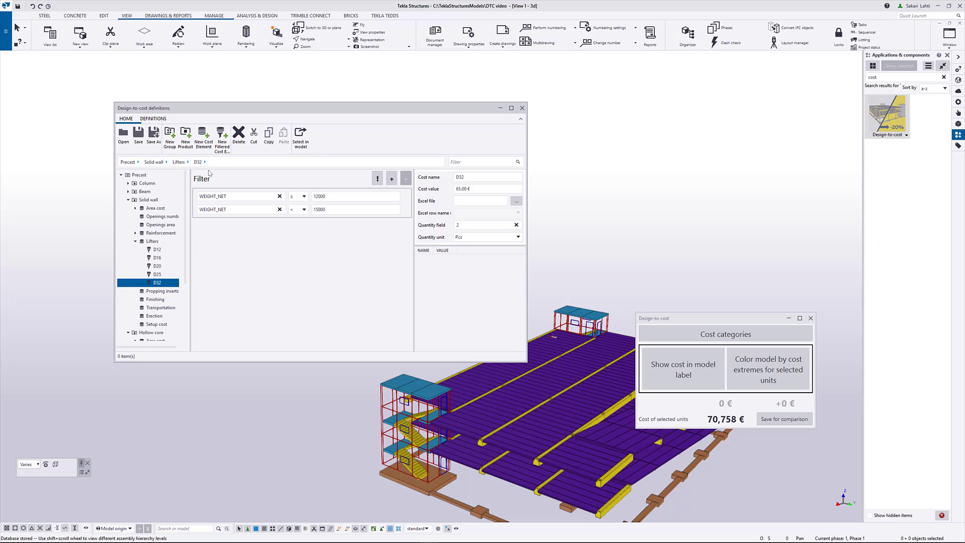
Inspect the D20 lifter: 40.00 € per Pcs, filtered by WEIGHT_NET 8000–10000
{"action": "left_click", "coordinate": [166, 266]}
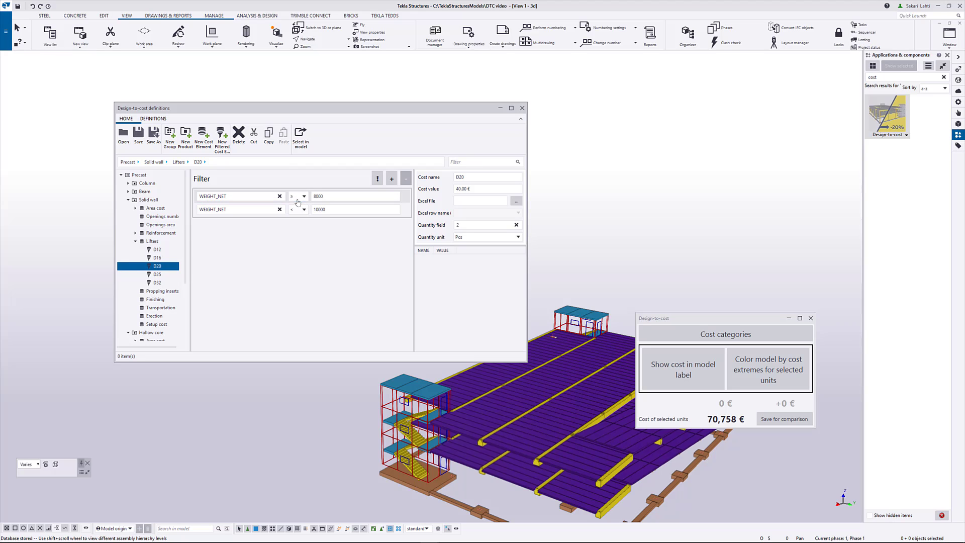
{"action": "left_click", "coordinate": [315, 197]}
{"action": "left_click", "coordinate": [317, 210]}
{"action": "left_click", "coordinate": [240, 254]}
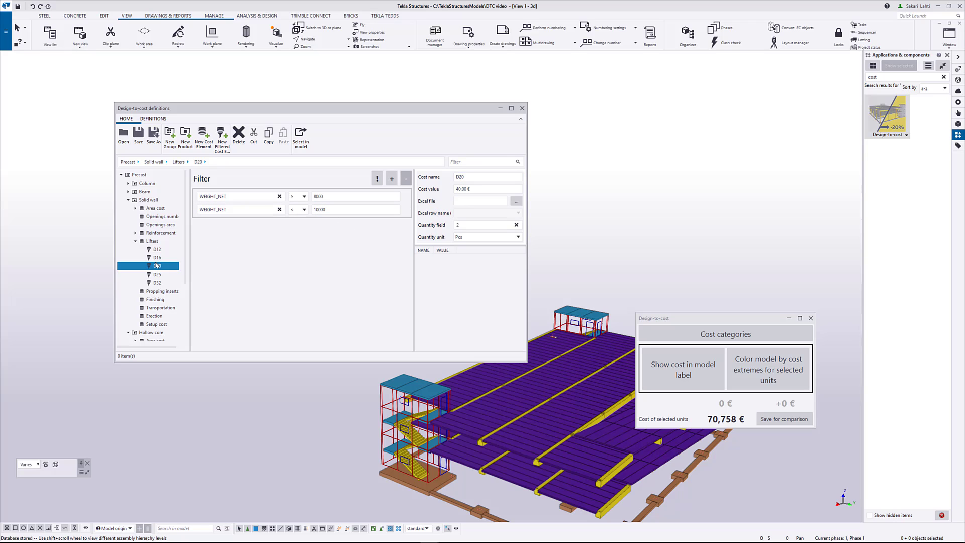
{"action": "scroll", "coordinate": [157, 272], "scroll_direction": "down", "scroll_amount": 4}
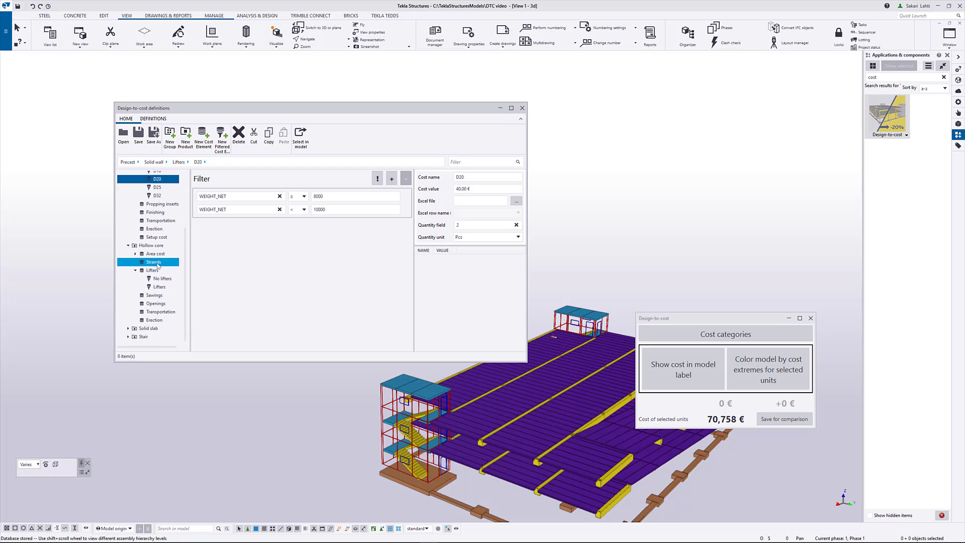
{"action": "scroll", "coordinate": [158, 287], "scroll_direction": "up", "scroll_amount": 3}
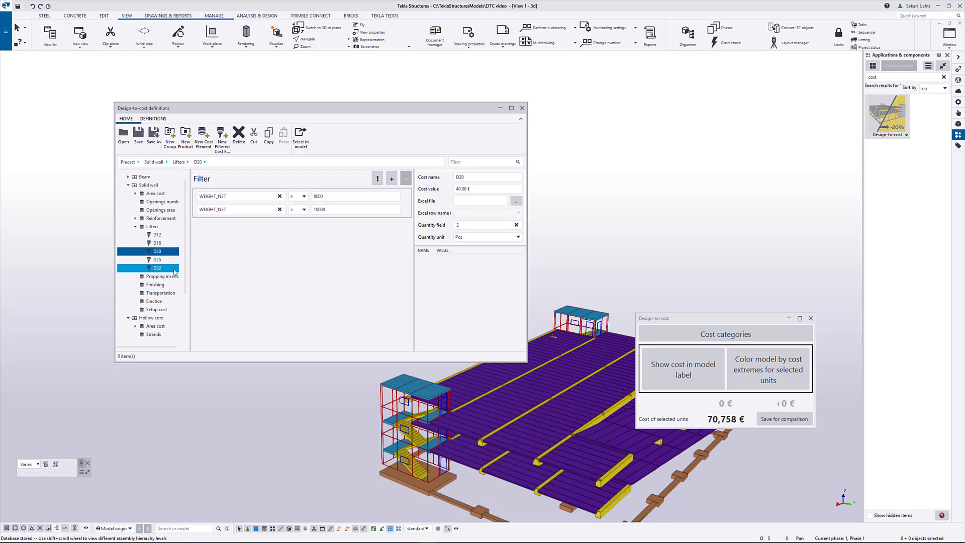
Link Solid wall's Transportation cost to Example link sheet.xlsx and bring that workbook up in Excel
{"action": "left_click", "coordinate": [163, 292]}
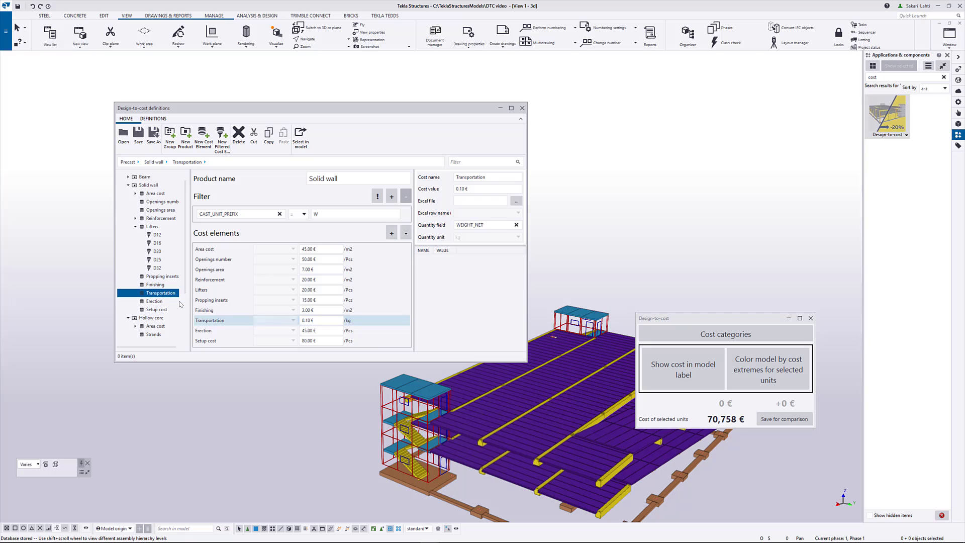
{"action": "left_click", "coordinate": [239, 320]}
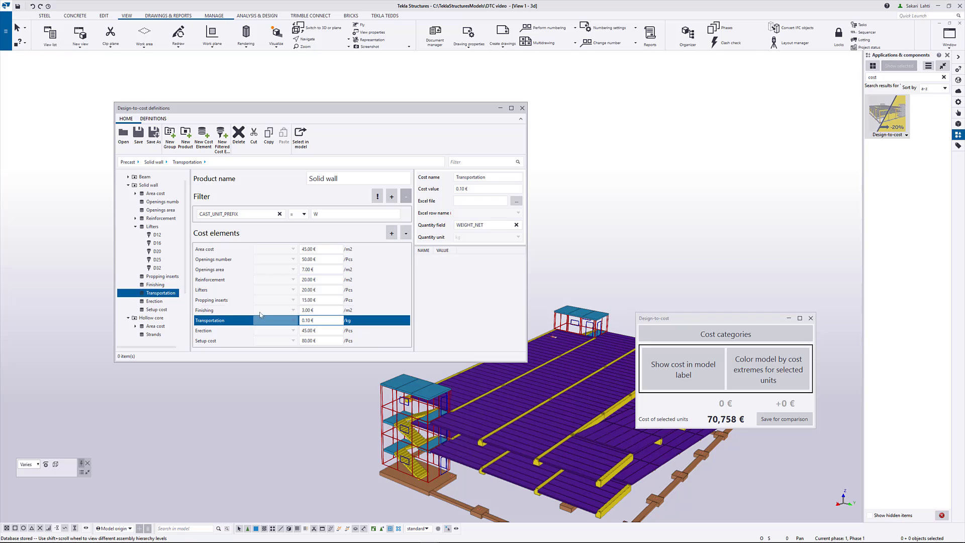
{"action": "left_click", "coordinate": [516, 201]}
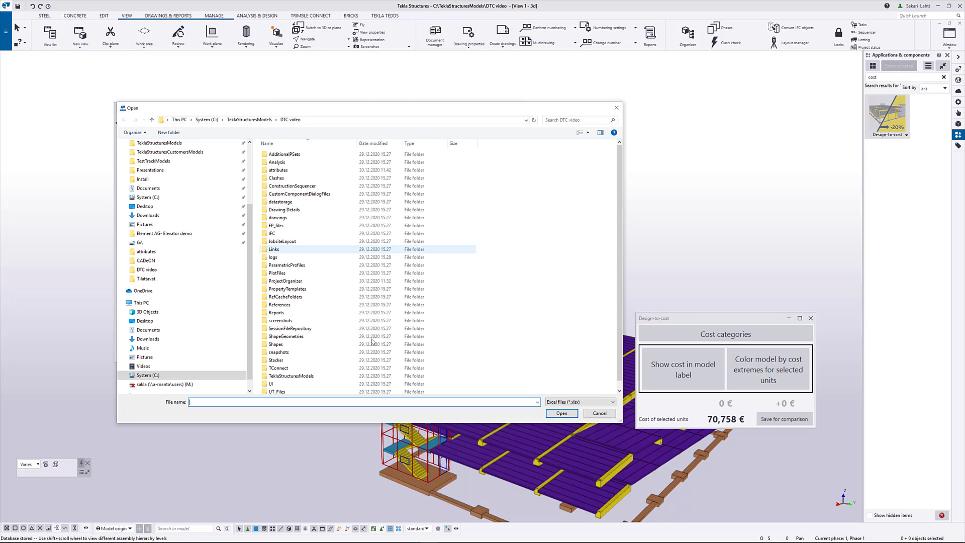
{"action": "scroll", "coordinate": [327, 302], "scroll_direction": "down", "scroll_amount": 5}
{"action": "double_click", "coordinate": [307, 390]}
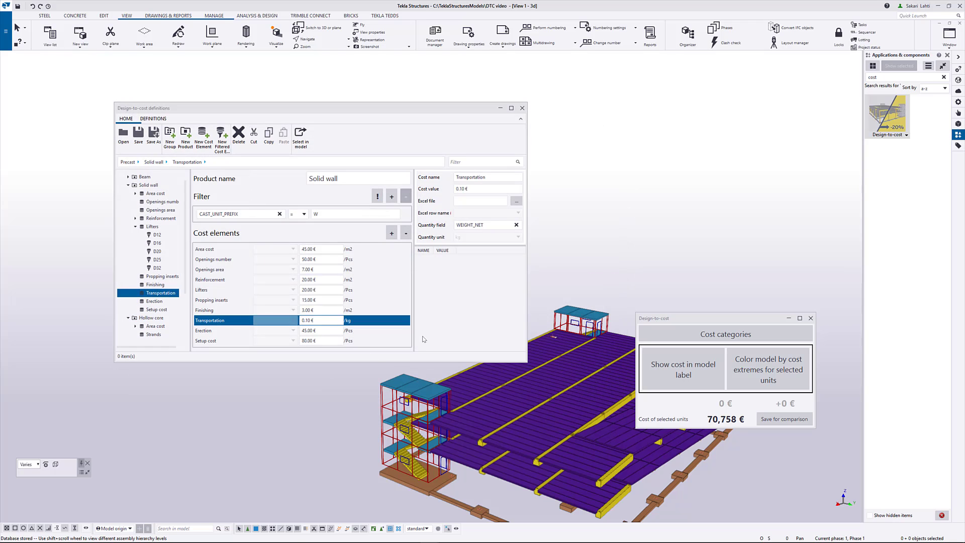
{"action": "mouse_move", "coordinate": [452, 539]}
{"action": "left_click", "coordinate": [411, 535]}
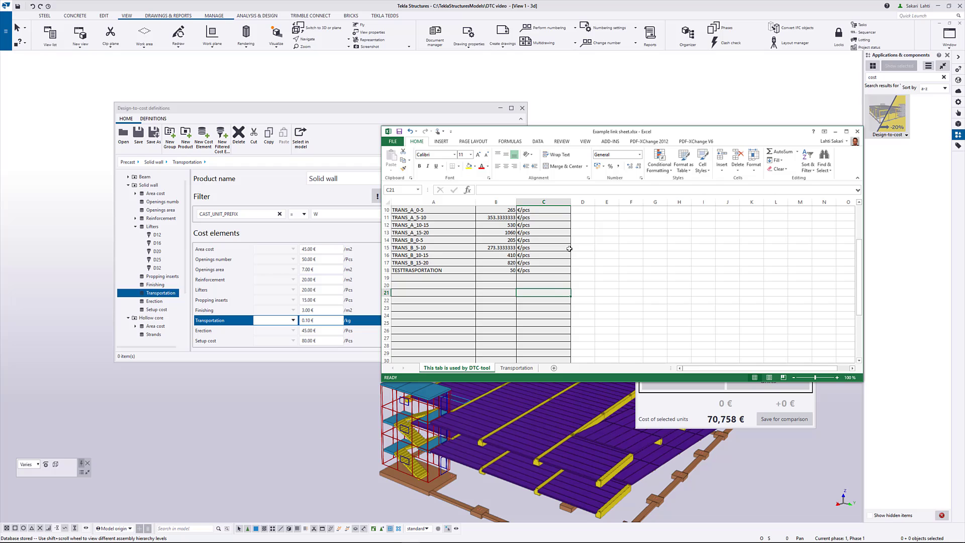
Set the Factory A distance in B1 of the Transportation sheet to 800, then close Excel and answer the save prompt
{"action": "scroll", "coordinate": [519, 339], "scroll_direction": "up", "scroll_amount": 3}
{"action": "left_click", "coordinate": [520, 369]}
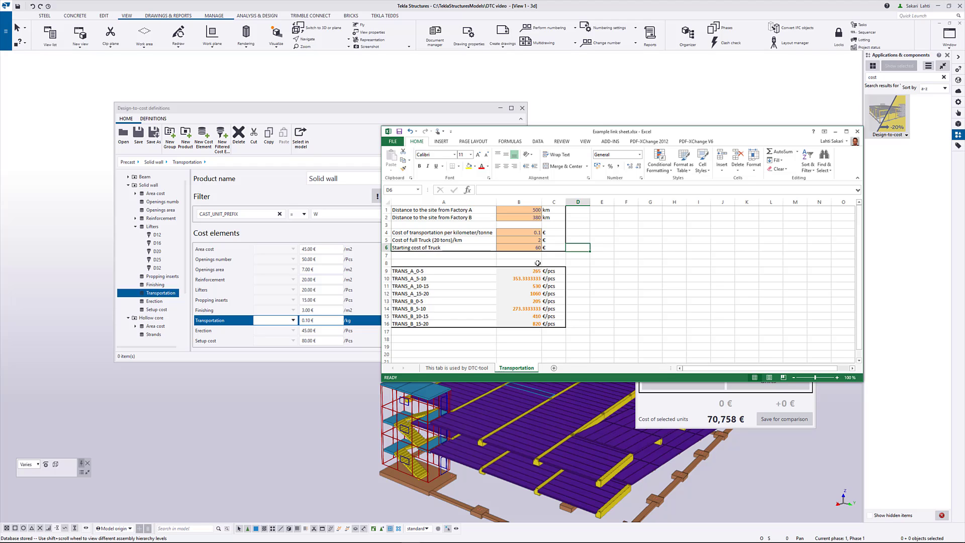
{"action": "left_click", "coordinate": [527, 211]}
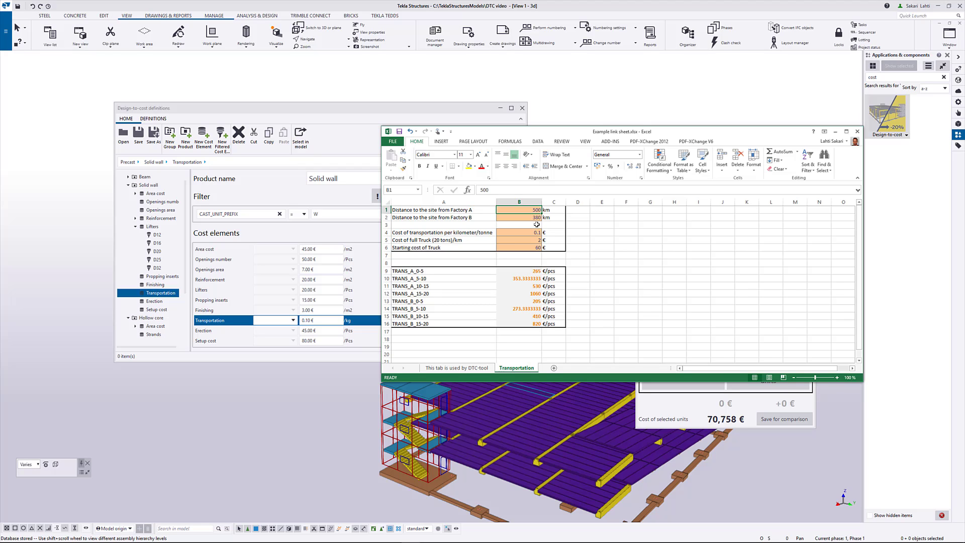
{"action": "type", "text": "80"}
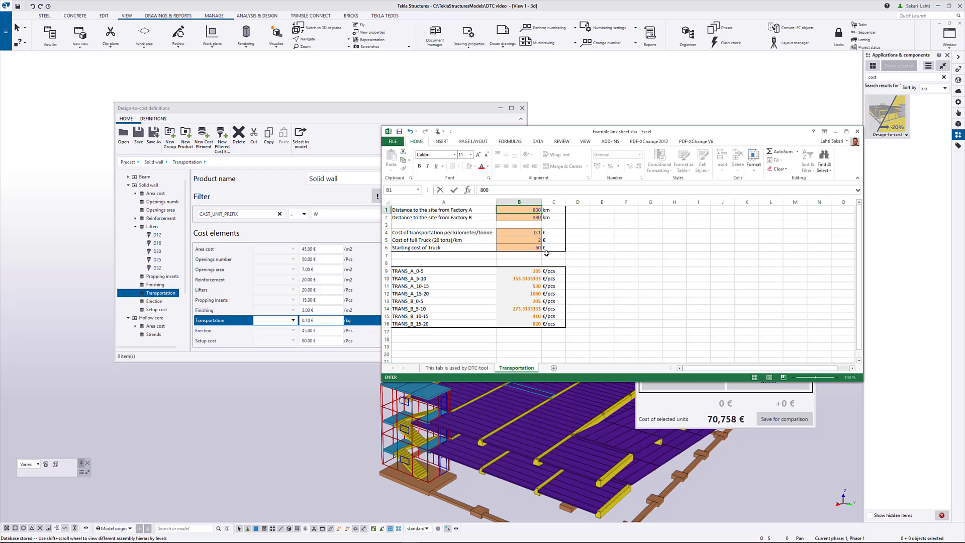
{"action": "key", "text": "Return"}
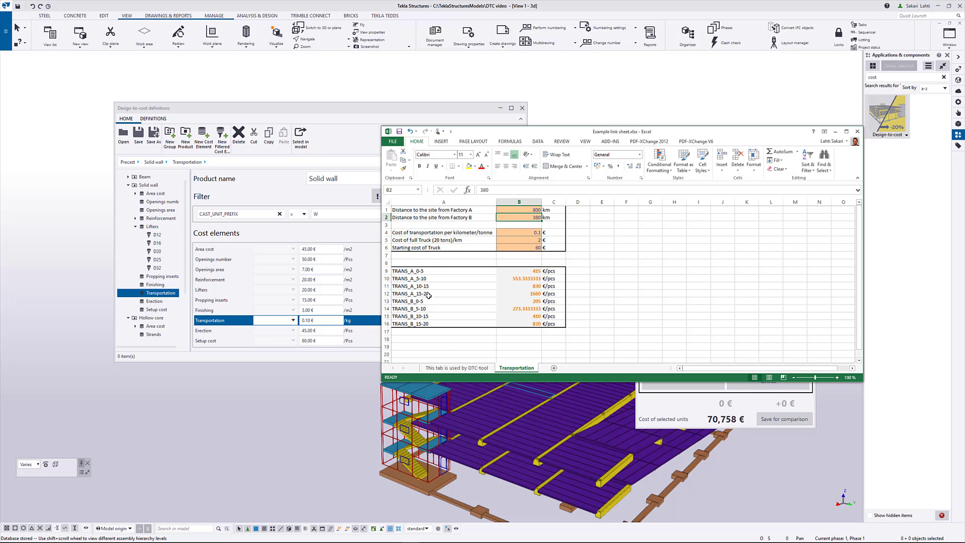
{"action": "left_click", "coordinate": [858, 132]}
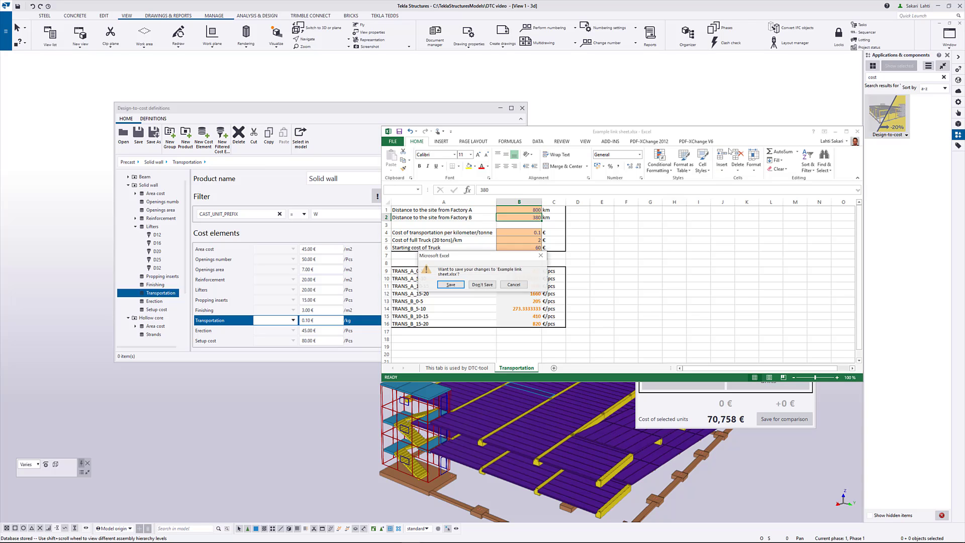
{"action": "left_click", "coordinate": [482, 285]}
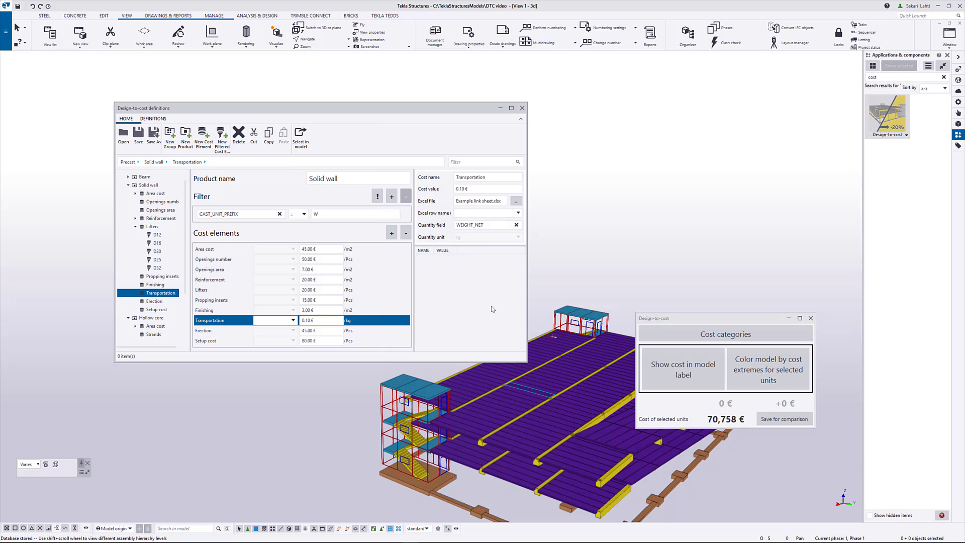
Select the stair tower's roof slab and show its cast unit estimation attributes
{"action": "scroll", "coordinate": [422, 398], "scroll_direction": "up", "scroll_amount": 3}
{"action": "left_click", "coordinate": [423, 398]}
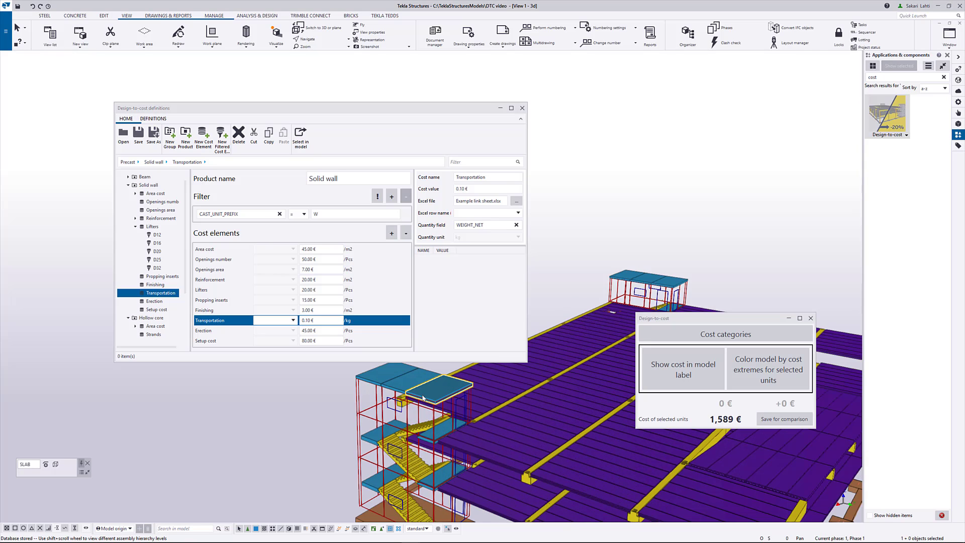
{"action": "double_click", "coordinate": [426, 392]}
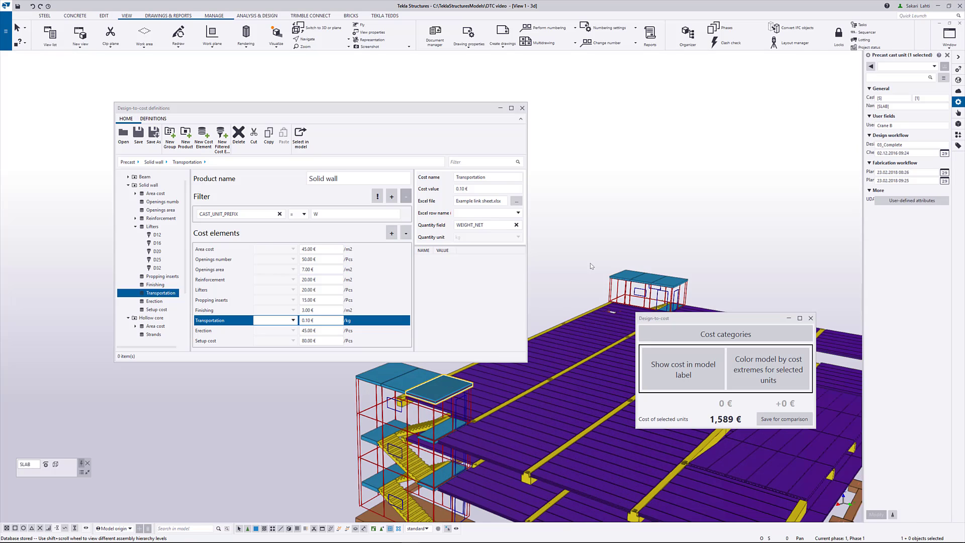
{"action": "left_click", "coordinate": [899, 201]}
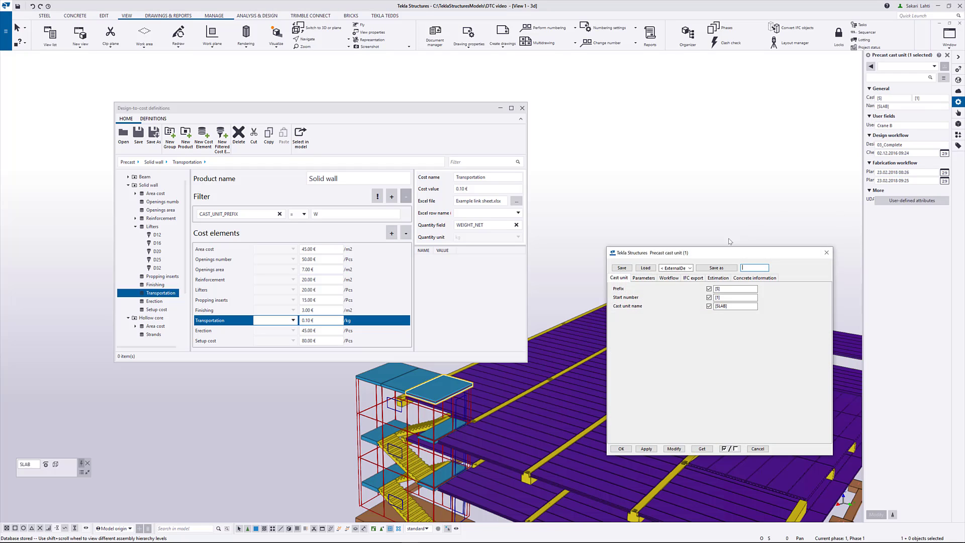
{"action": "left_click", "coordinate": [718, 277]}
Leave Reinforcement and Fastening plates at None and close the cast unit properties
{"action": "left_click", "coordinate": [754, 289]}
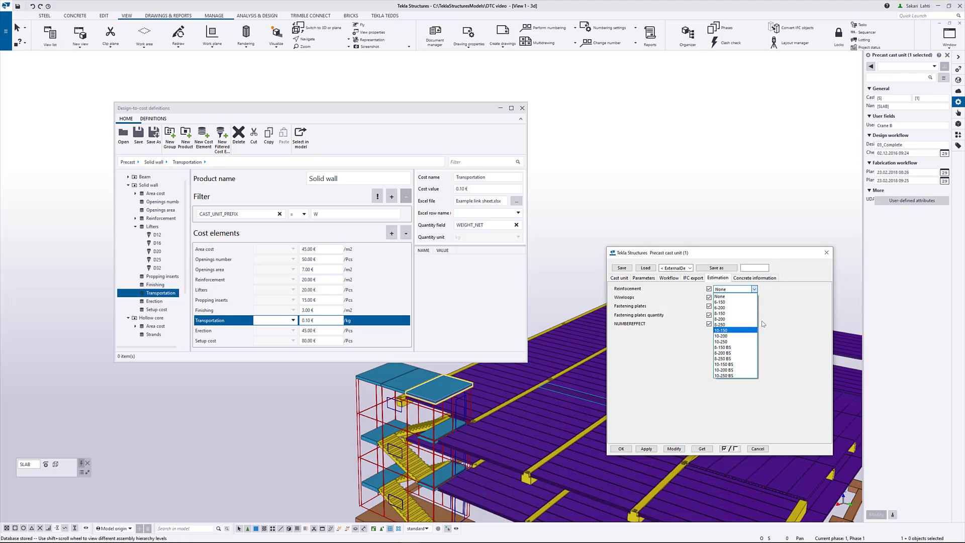
{"action": "left_click", "coordinate": [722, 297]}
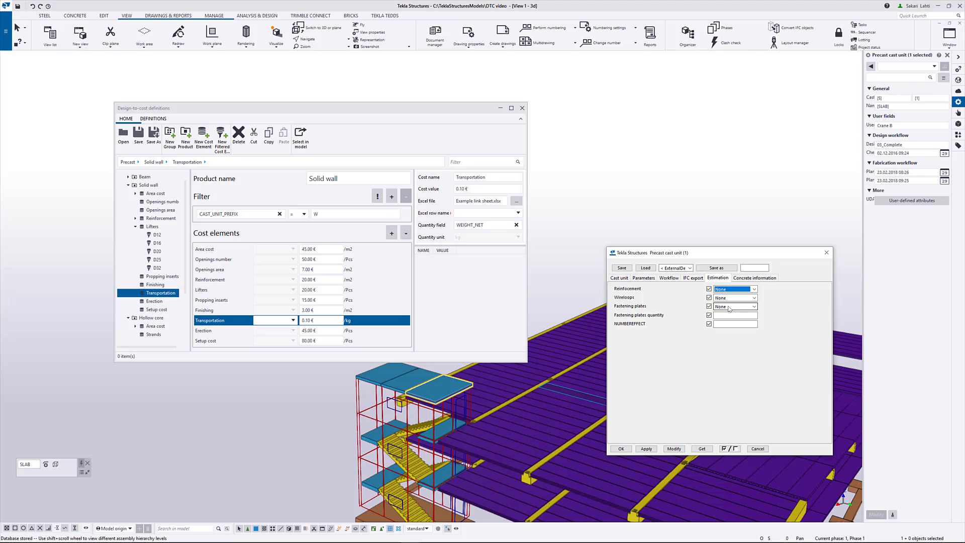
{"action": "left_click", "coordinate": [744, 306]}
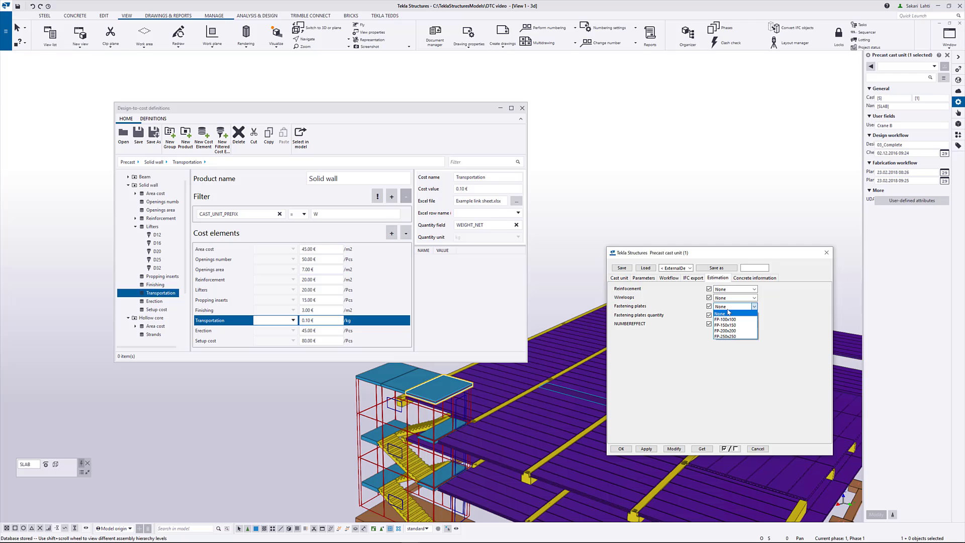
{"action": "left_click", "coordinate": [828, 255]}
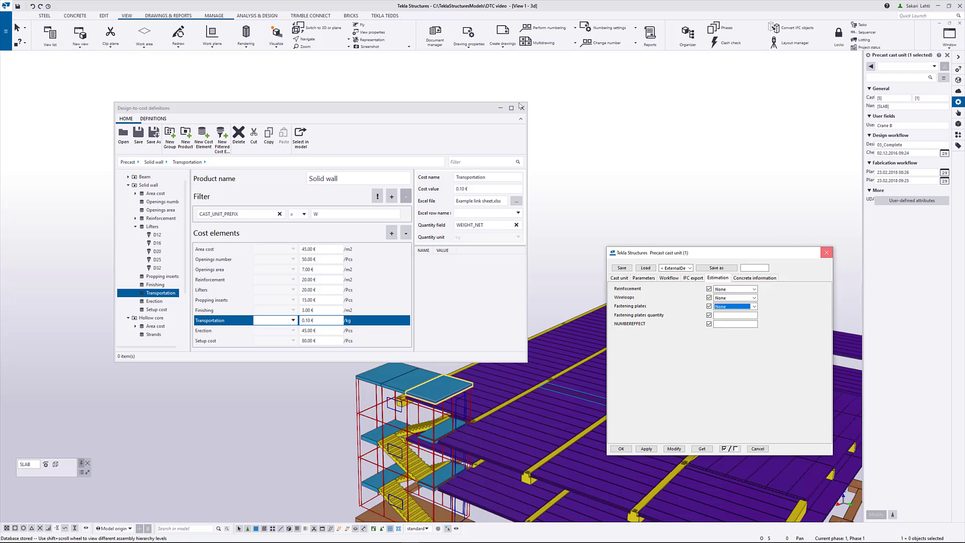
{"action": "left_click", "coordinate": [827, 254]}
Close the Design-to-cost definitions, confirming with Yes, and redraw the model view
{"action": "left_click", "coordinate": [522, 109]}
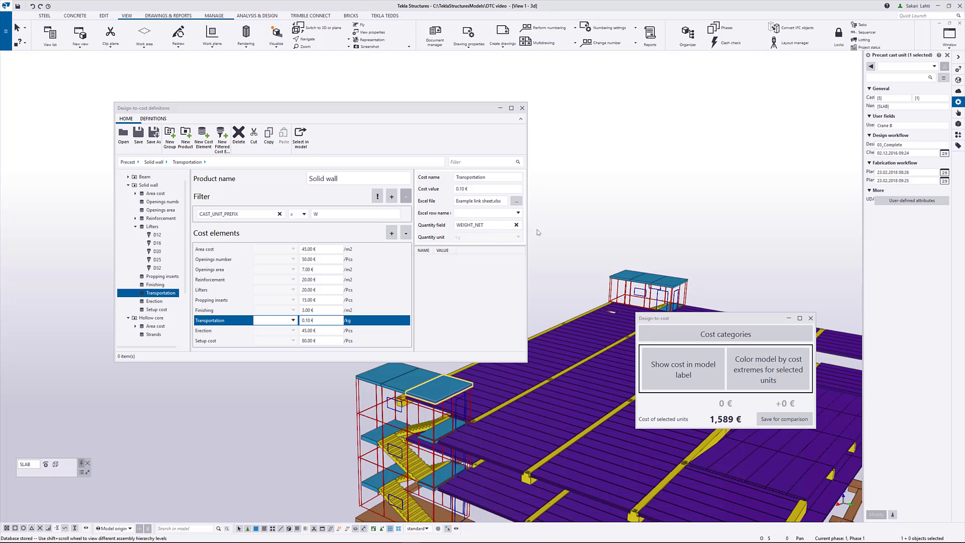
{"action": "left_click", "coordinate": [309, 243]}
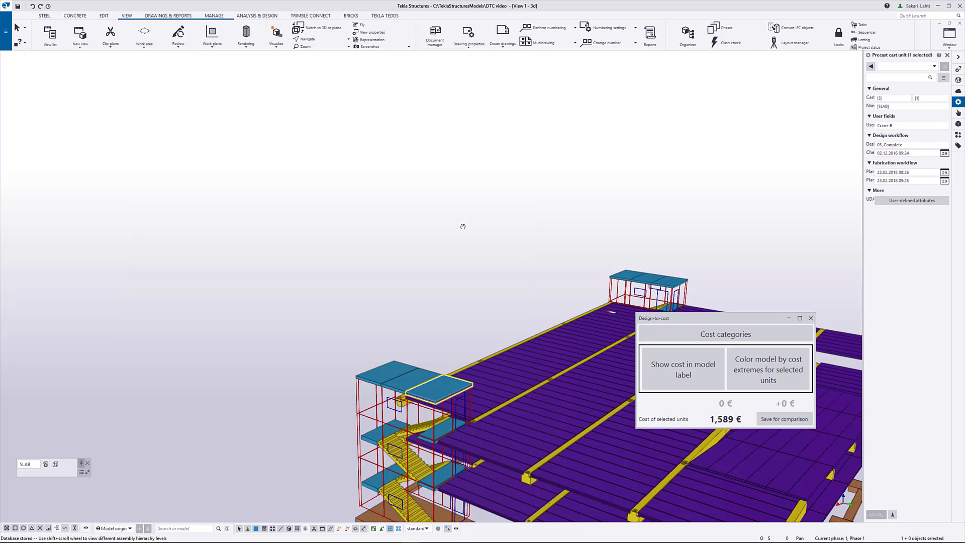
{"action": "scroll", "coordinate": [449, 217], "scroll_direction": "down", "scroll_amount": 2}
{"action": "right_click", "coordinate": [449, 218]}
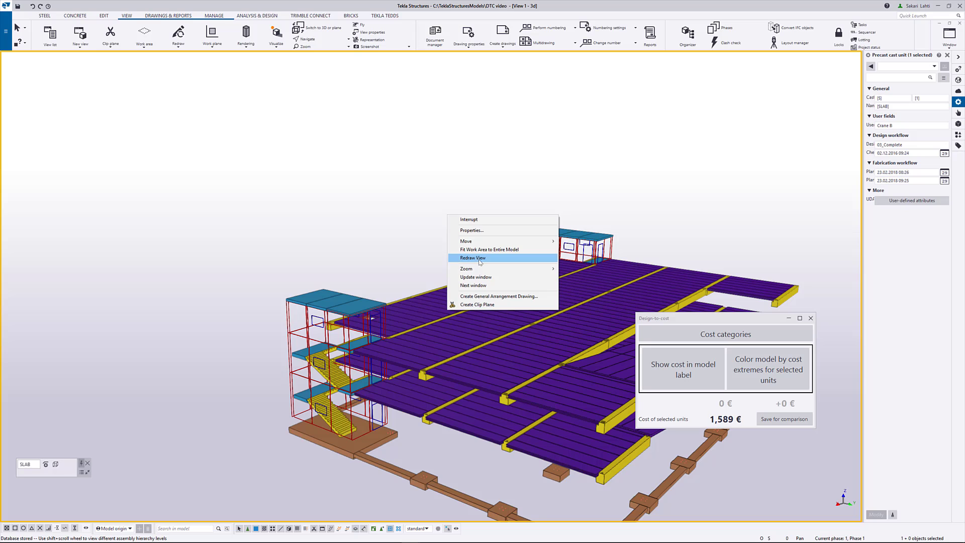
{"action": "left_click", "coordinate": [480, 258]}
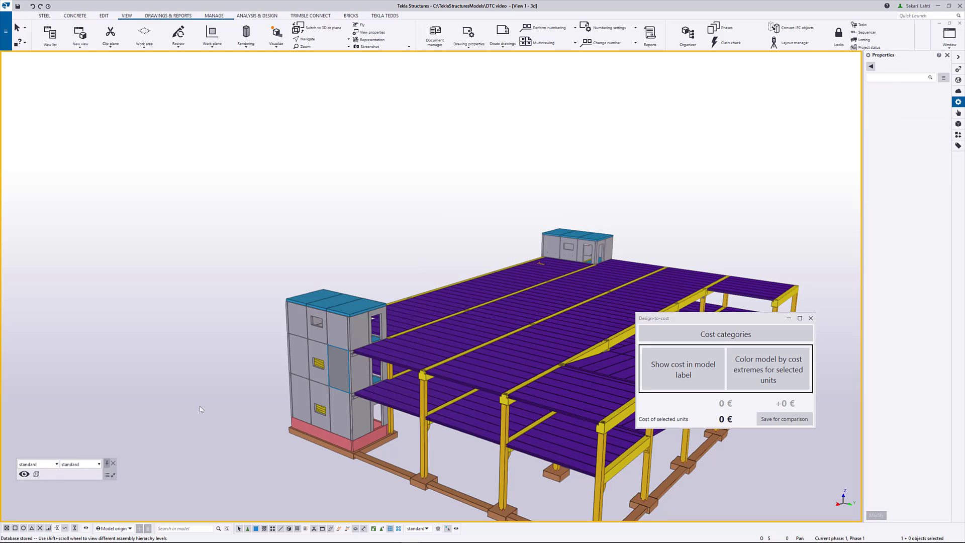
Show only the CU Prefix - W wall units and box-select all 66 of them
{"action": "left_click", "coordinate": [44, 467]}
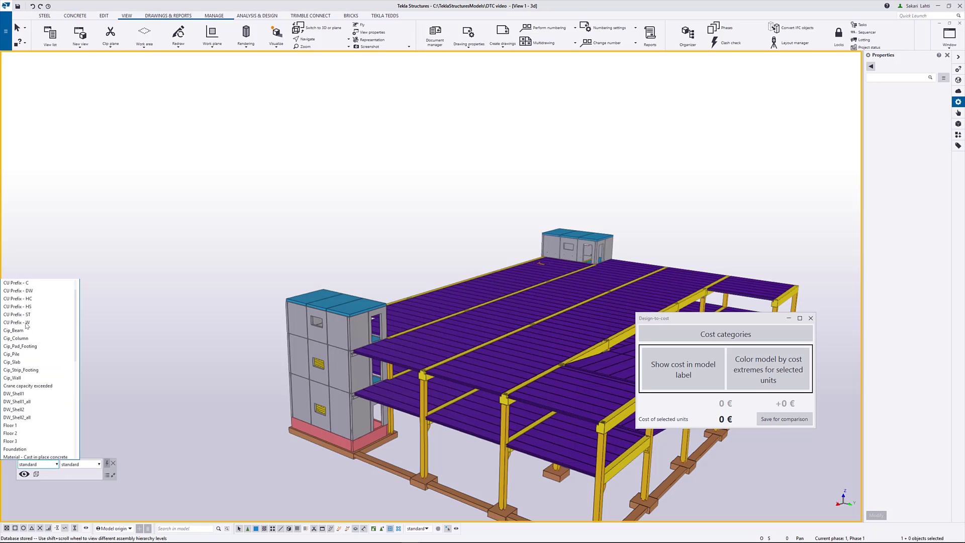
{"action": "left_click", "coordinate": [25, 322]}
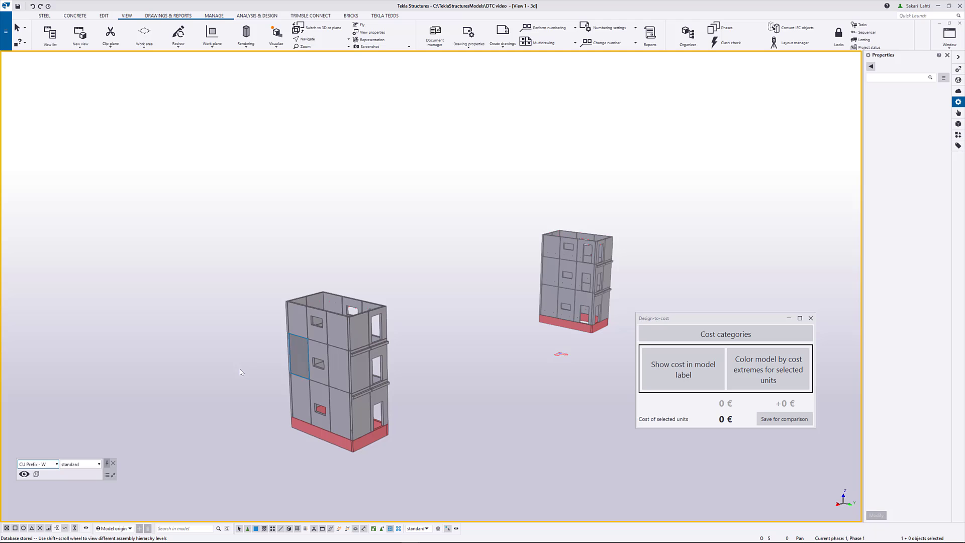
{"action": "left_click_drag", "start_coordinate": [221, 458], "coordinate": [643, 211]}
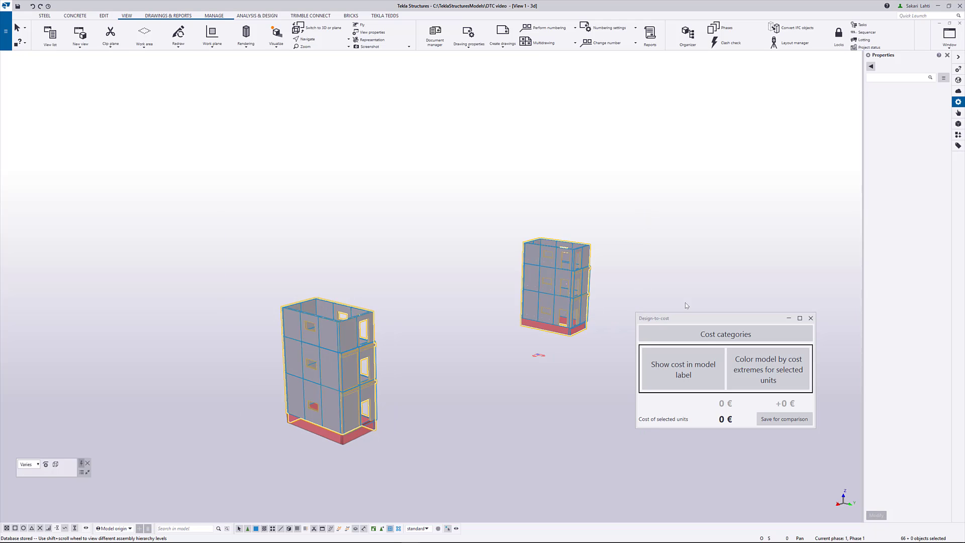
Colour the selected wall units by cost extremes, marking the costliest panels red
{"action": "left_click", "coordinate": [737, 359]}
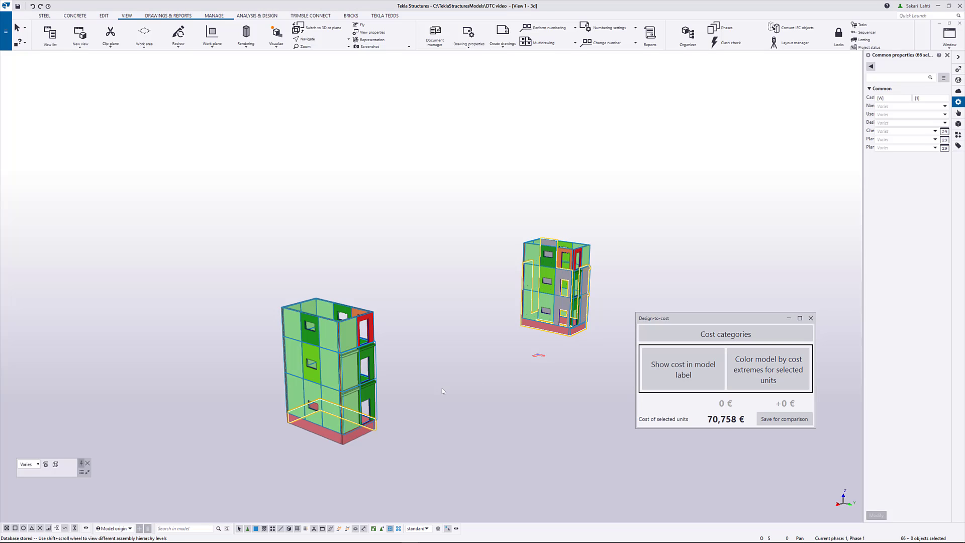
{"action": "left_click", "coordinate": [463, 382]}
{"action": "middle_click_drag", "start_coordinate": [463, 382], "coordinate": [382, 372], "text": "ctrl"}
{"action": "scroll", "coordinate": [313, 279], "scroll_direction": "up", "scroll_amount": 5}
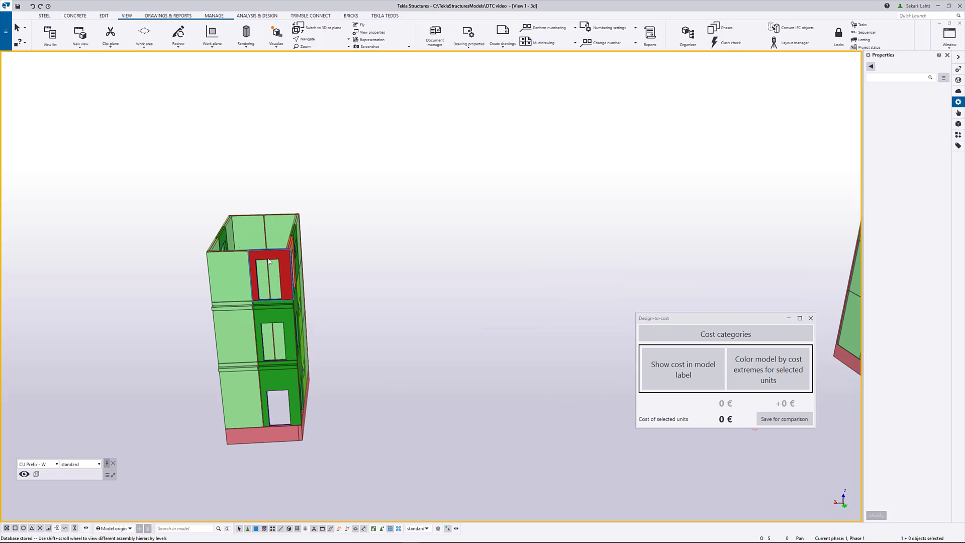
{"action": "middle_click_drag", "start_coordinate": [312, 279], "coordinate": [321, 278]}
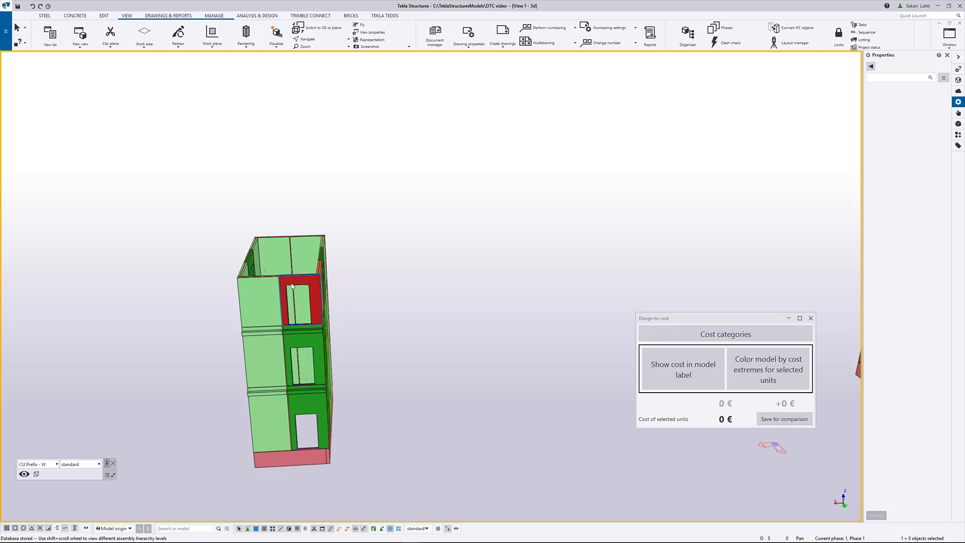
Pick a wall panel to check its cost, then view the building's opposite corner
{"action": "scroll", "coordinate": [305, 293], "scroll_direction": "up", "scroll_amount": 3}
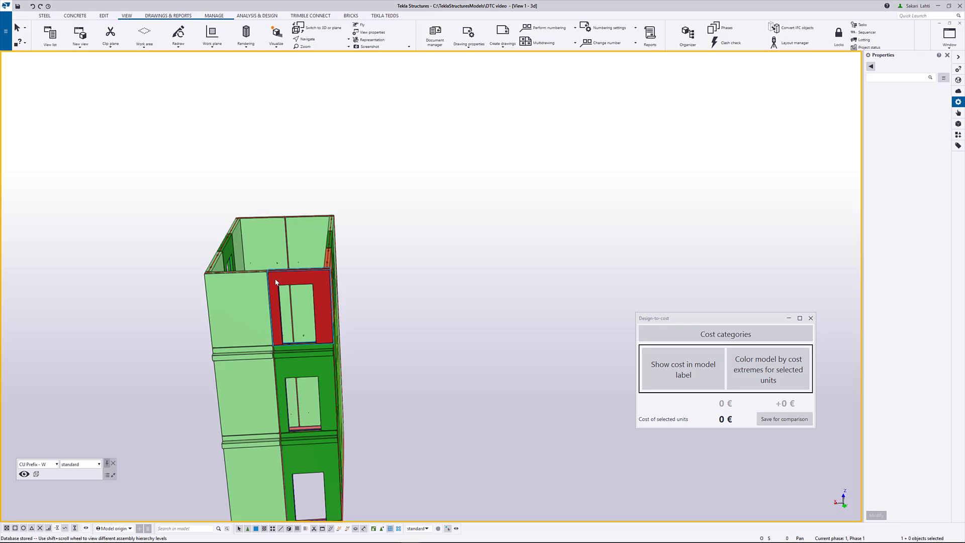
{"action": "middle_click_drag", "start_coordinate": [276, 282], "coordinate": [299, 289]}
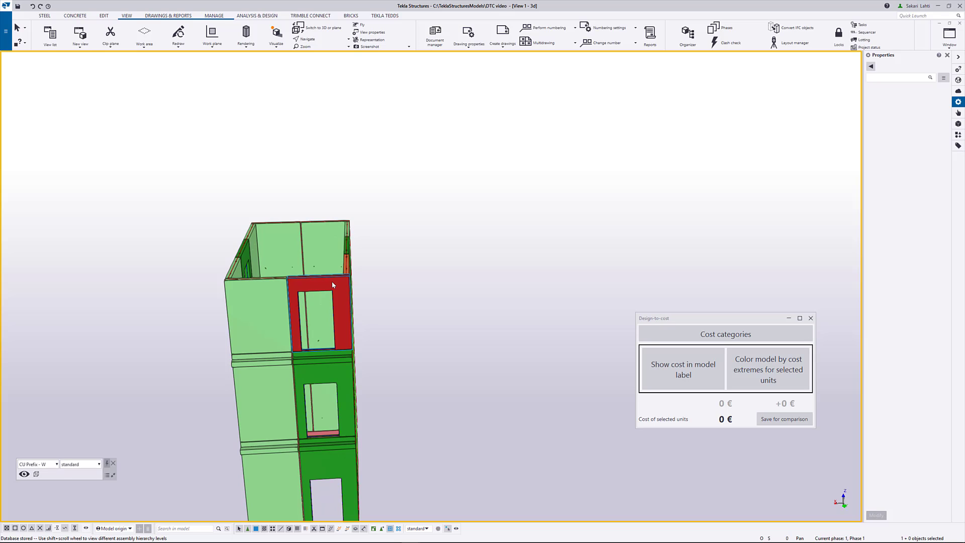
{"action": "left_click", "coordinate": [275, 309]}
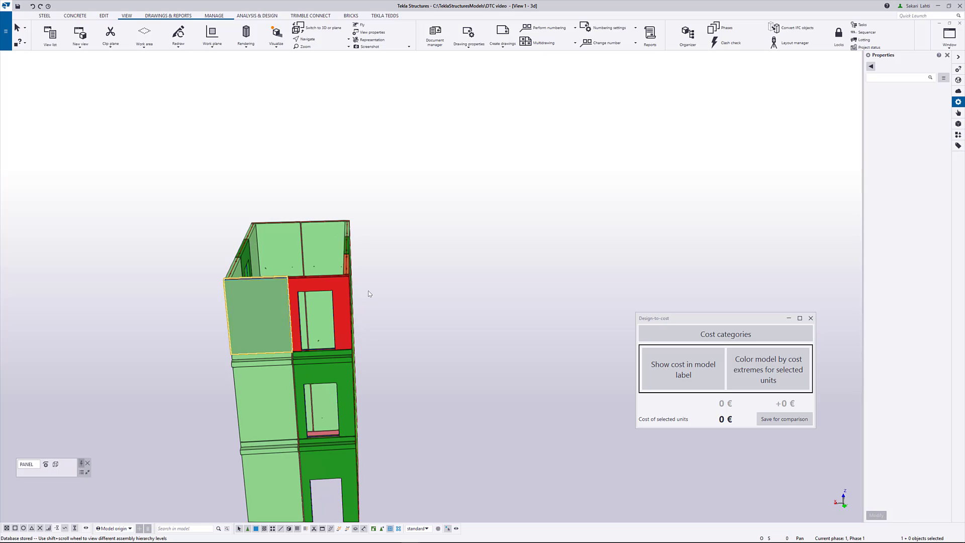
{"action": "left_click", "coordinate": [378, 272]}
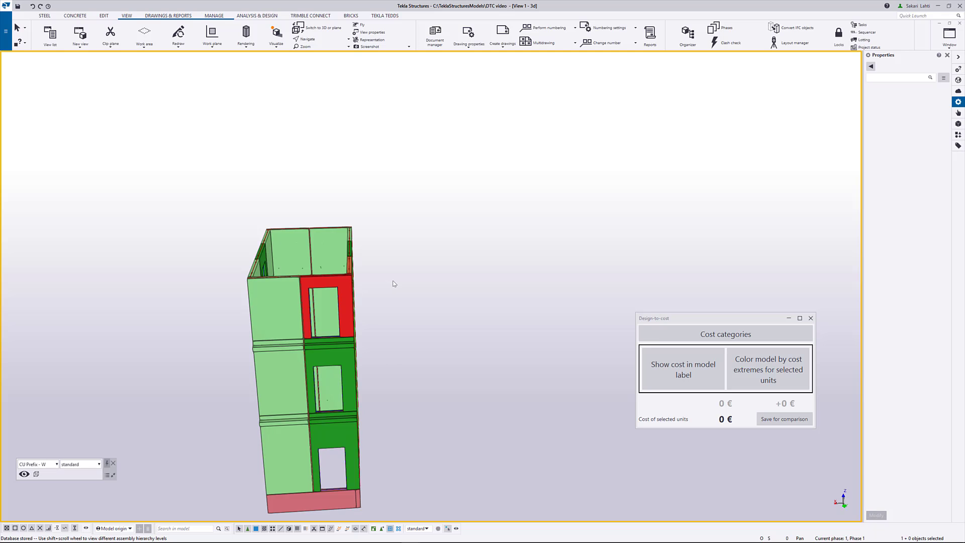
{"action": "middle_click_drag", "start_coordinate": [394, 284], "coordinate": [481, 269], "text": "ctrl"}
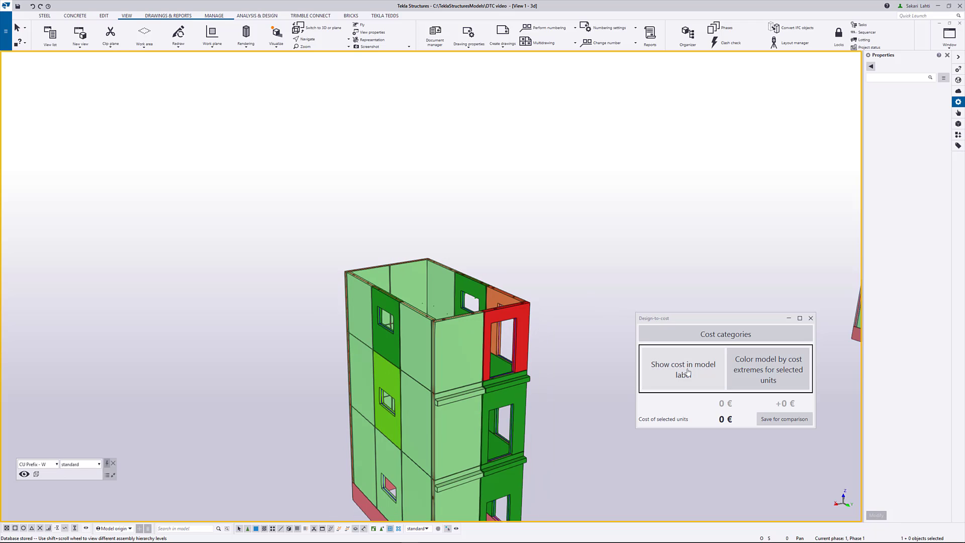
Turn on cost labels in the model and zoom in to read values like 951 and 1039
{"action": "left_click", "coordinate": [688, 372]}
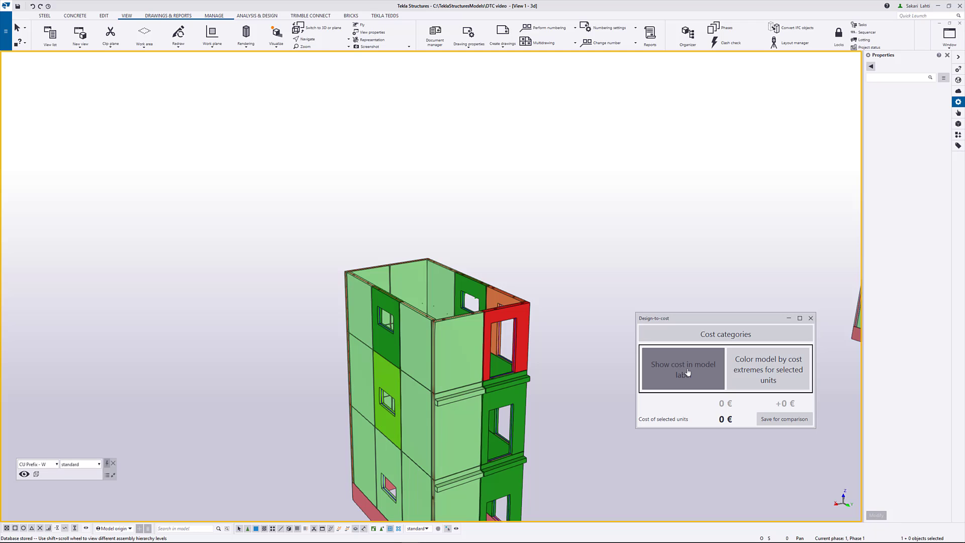
{"action": "left_click", "coordinate": [688, 372]}
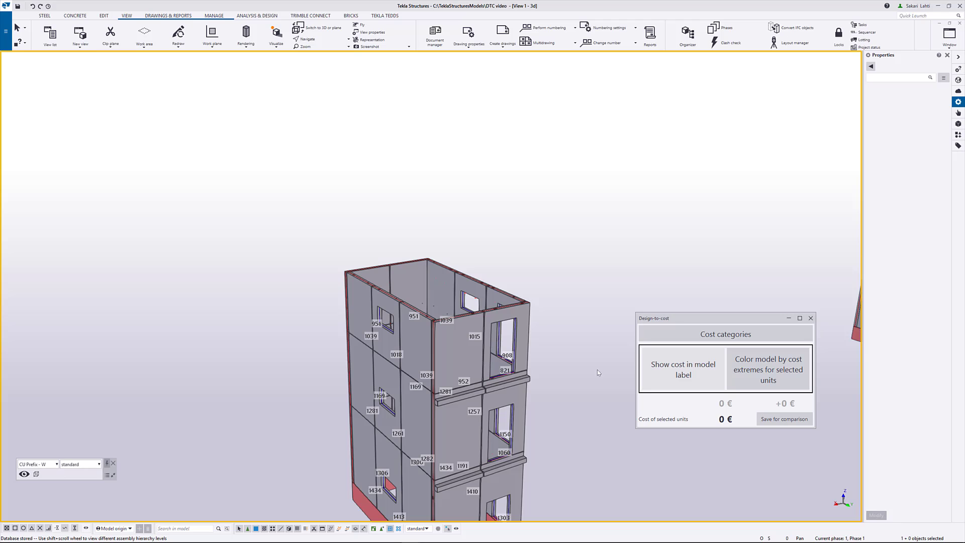
{"action": "scroll", "coordinate": [573, 372], "scroll_direction": "up", "scroll_amount": 2}
{"action": "scroll", "coordinate": [578, 370], "scroll_direction": "up", "scroll_amount": 3}
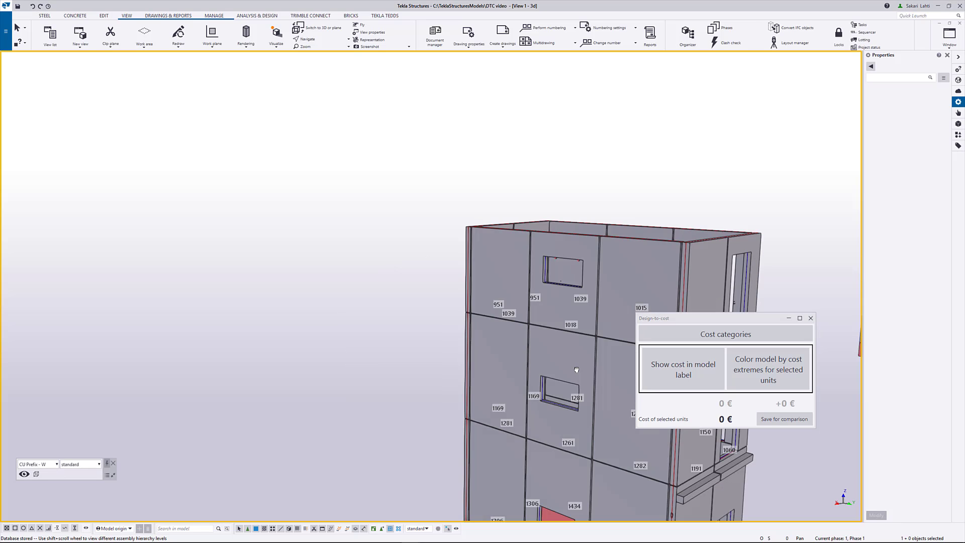
{"action": "scroll", "coordinate": [543, 380], "scroll_direction": "down", "scroll_amount": 3}
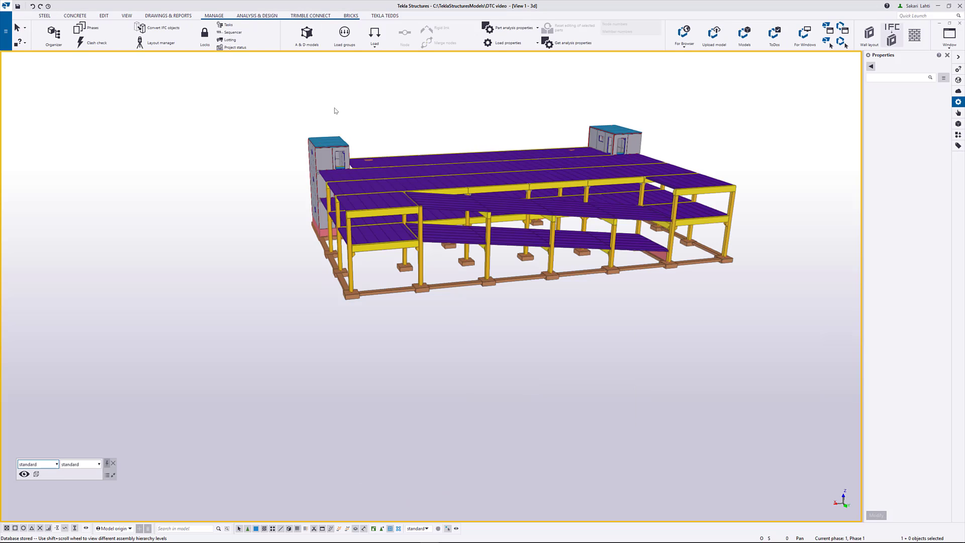
Open Organizer settings and view the custom property types for the Cost value property
{"action": "left_click", "coordinate": [61, 43]}
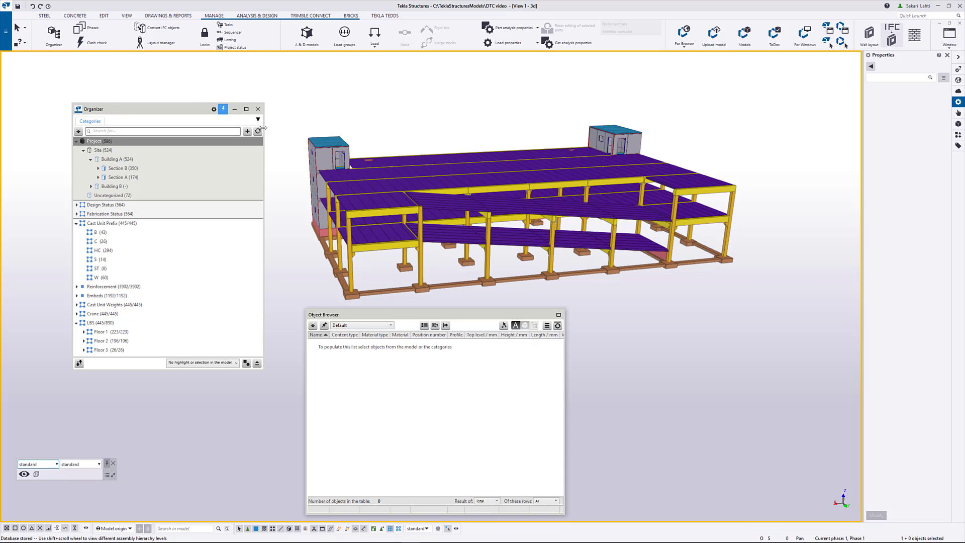
{"action": "left_click", "coordinate": [213, 112]}
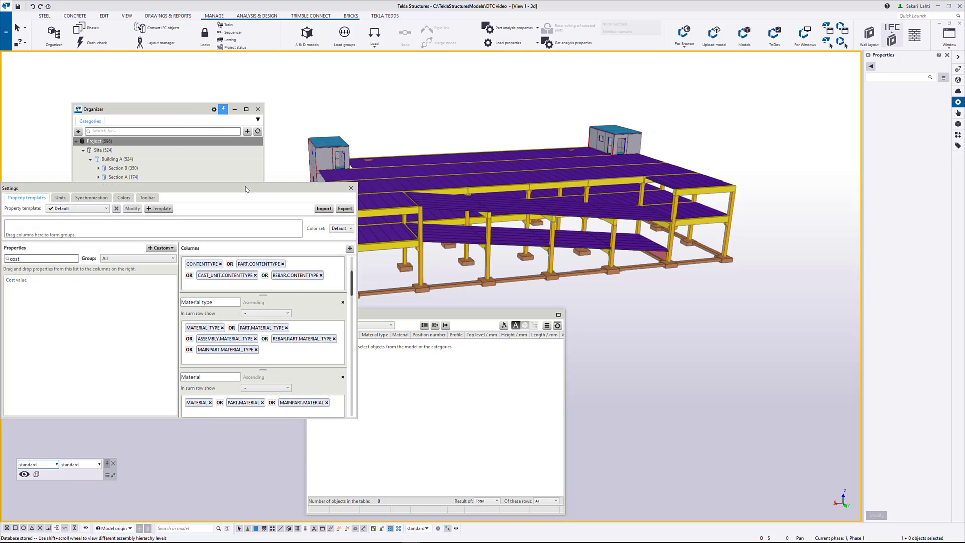
{"action": "left_click_drag", "start_coordinate": [283, 192], "coordinate": [414, 203]}
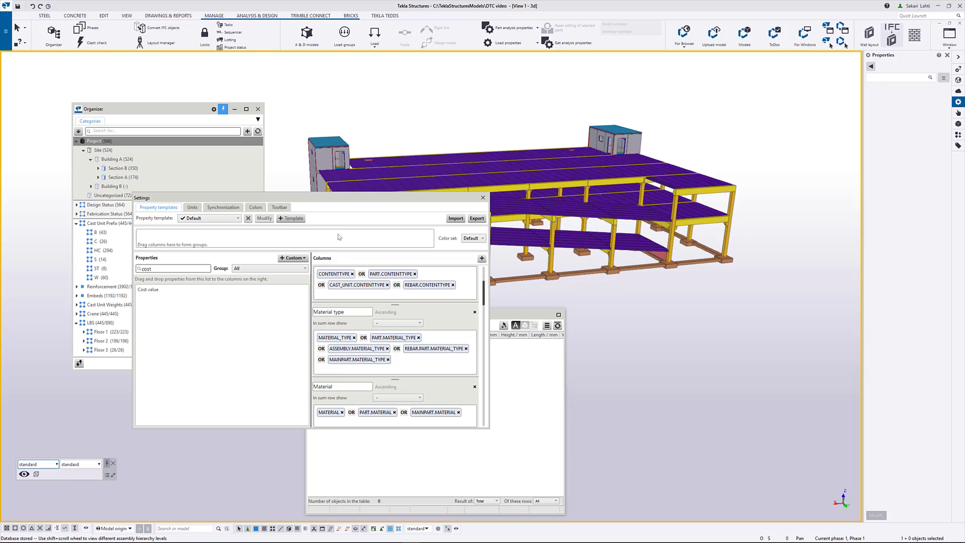
{"action": "left_click", "coordinate": [292, 259]}
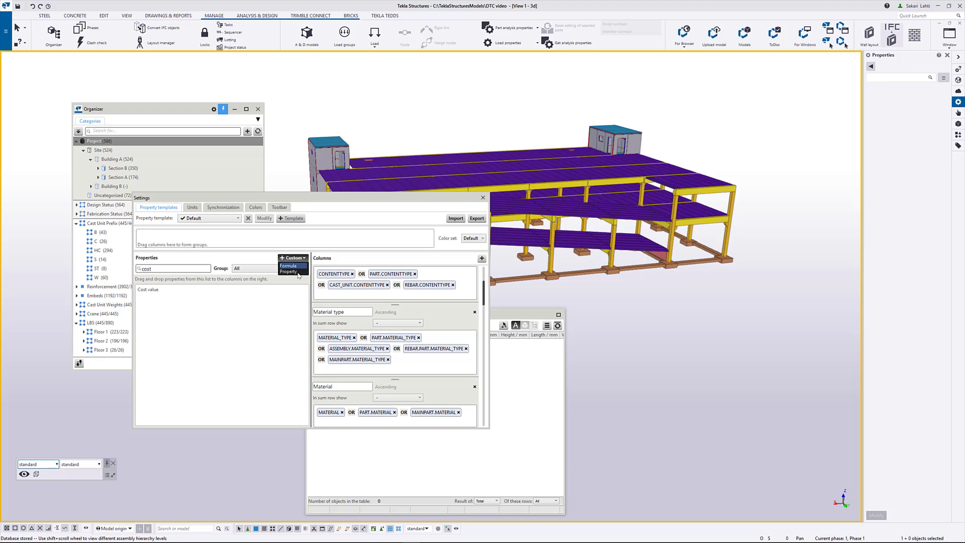
Check the Cost value property is CUSTOM.COST_VALUE, a number without decimals, and confirm it
{"action": "right_click", "coordinate": [162, 293]}
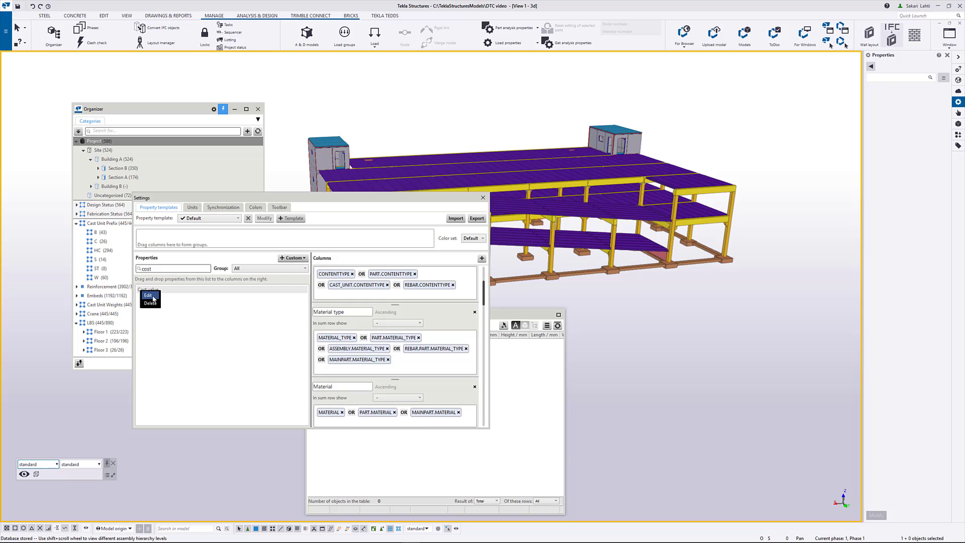
{"action": "left_click", "coordinate": [149, 296]}
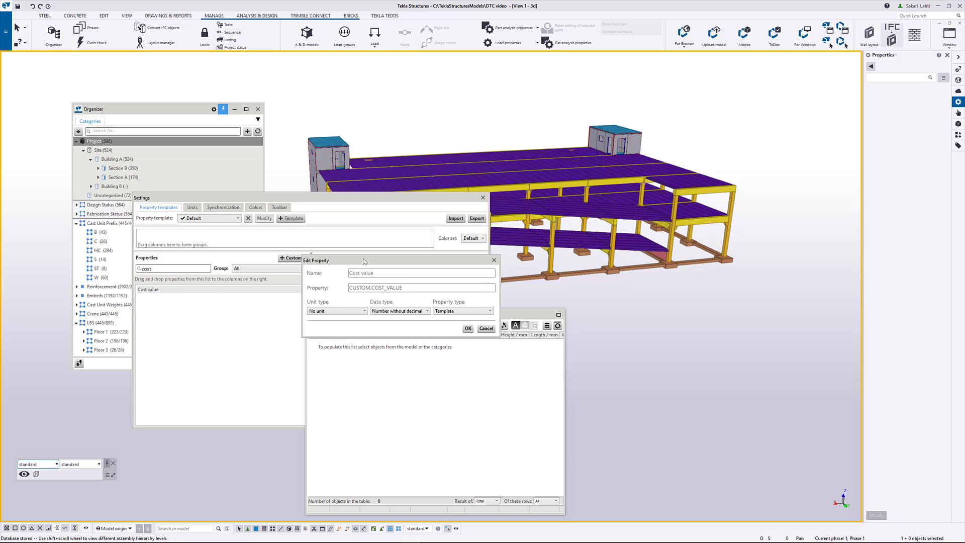
{"action": "left_click_drag", "start_coordinate": [378, 276], "coordinate": [349, 274]}
{"action": "left_click", "coordinate": [413, 287]}
{"action": "left_click_drag", "start_coordinate": [413, 287], "coordinate": [348, 289]}
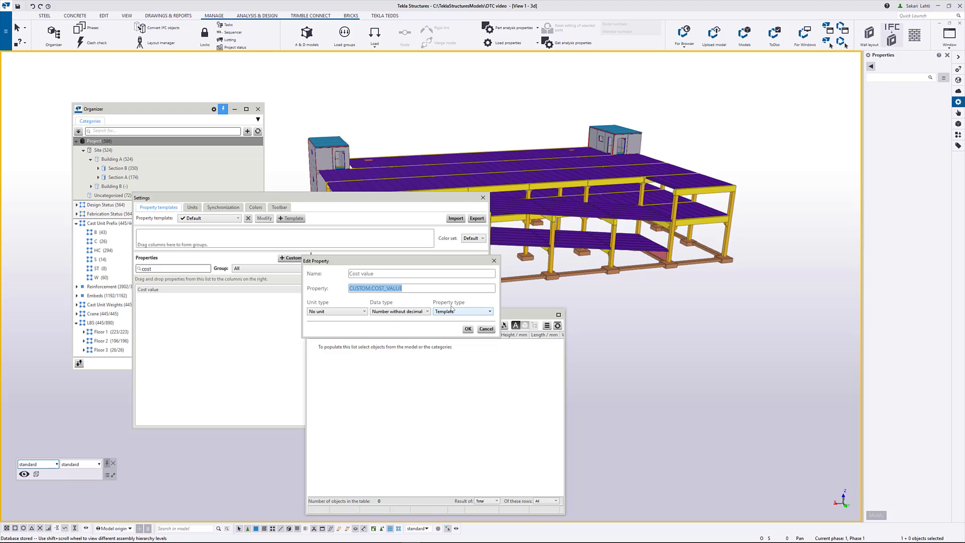
{"action": "left_click", "coordinate": [468, 330]}
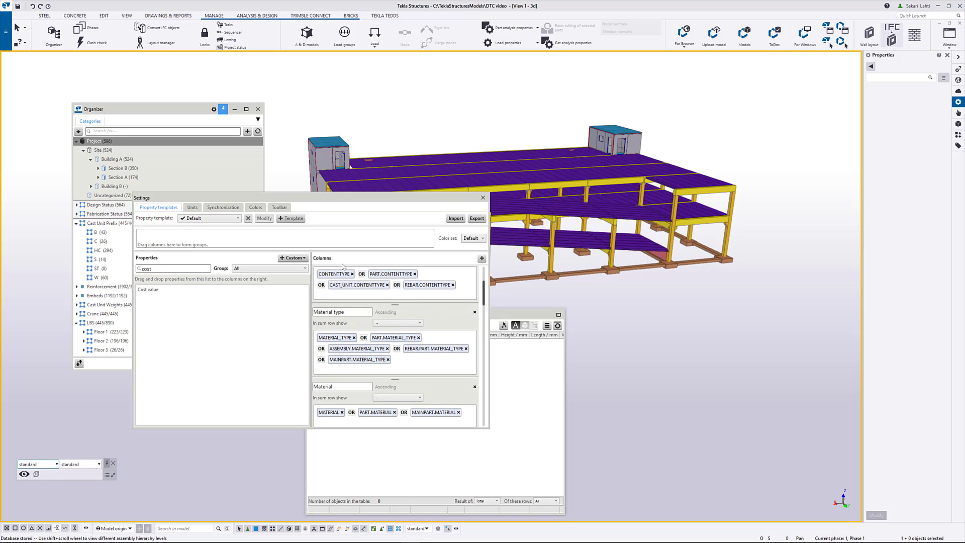
{"action": "scroll", "coordinate": [349, 382], "scroll_direction": "down", "scroll_amount": 1}
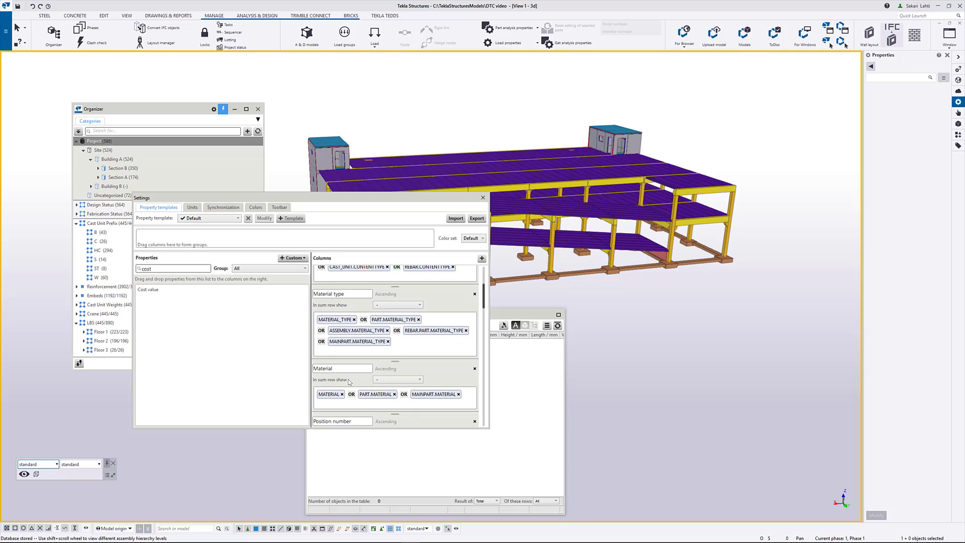
{"action": "scroll", "coordinate": [349, 382], "scroll_direction": "up", "scroll_amount": 1}
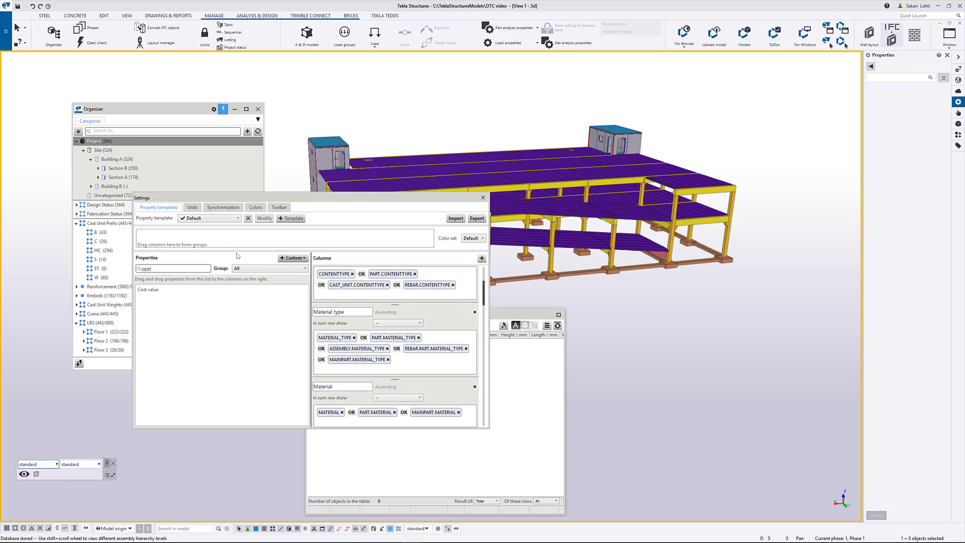
Load the Costs property template and review its BLD_SECTION, Floor, NAME and Cost value columns
{"action": "left_click", "coordinate": [213, 218]}
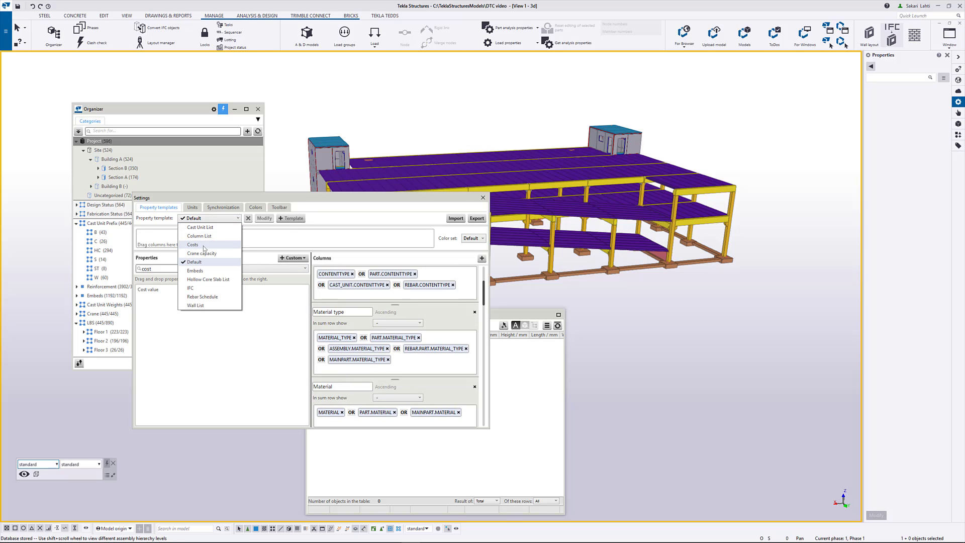
{"action": "left_click", "coordinate": [193, 244]}
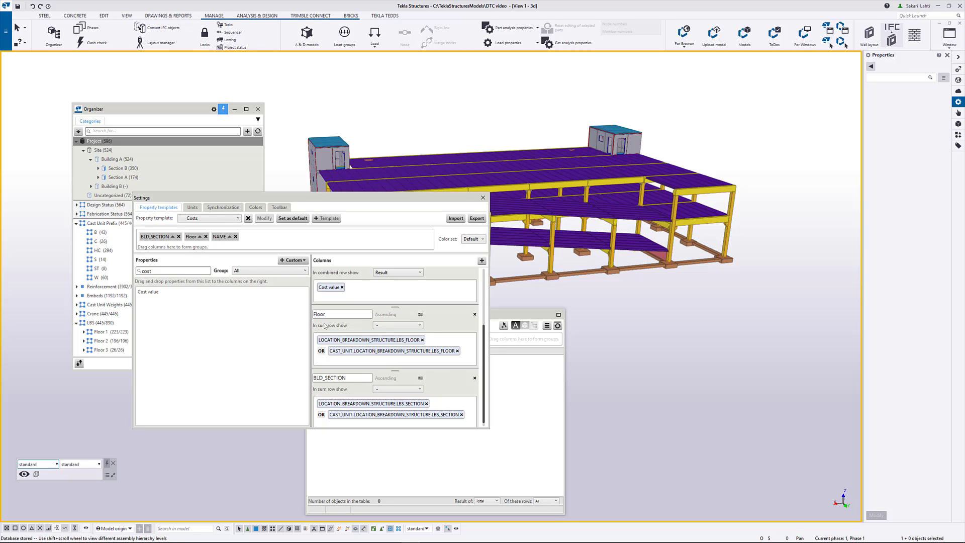
{"action": "scroll", "coordinate": [342, 352], "scroll_direction": "up", "scroll_amount": 3}
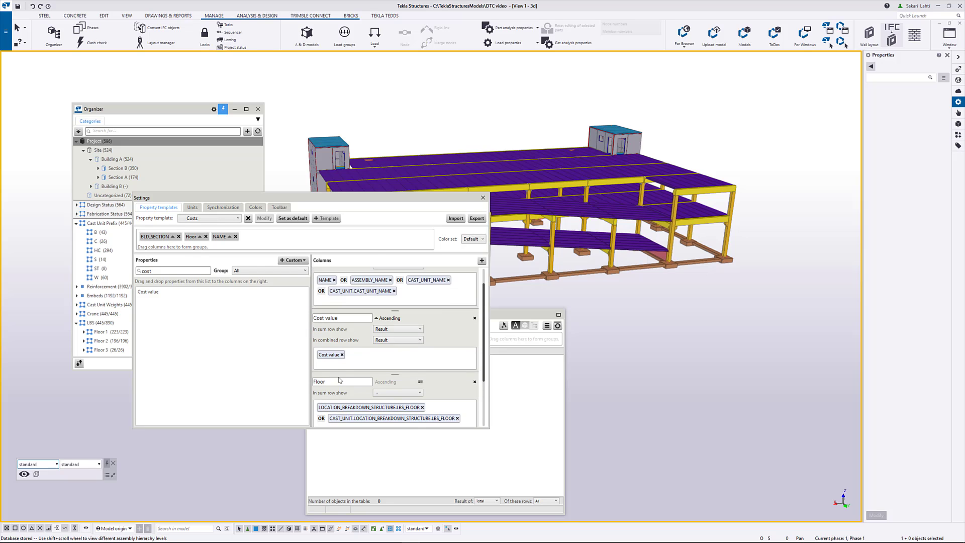
{"action": "scroll", "coordinate": [351, 286], "scroll_direction": "up", "scroll_amount": 1}
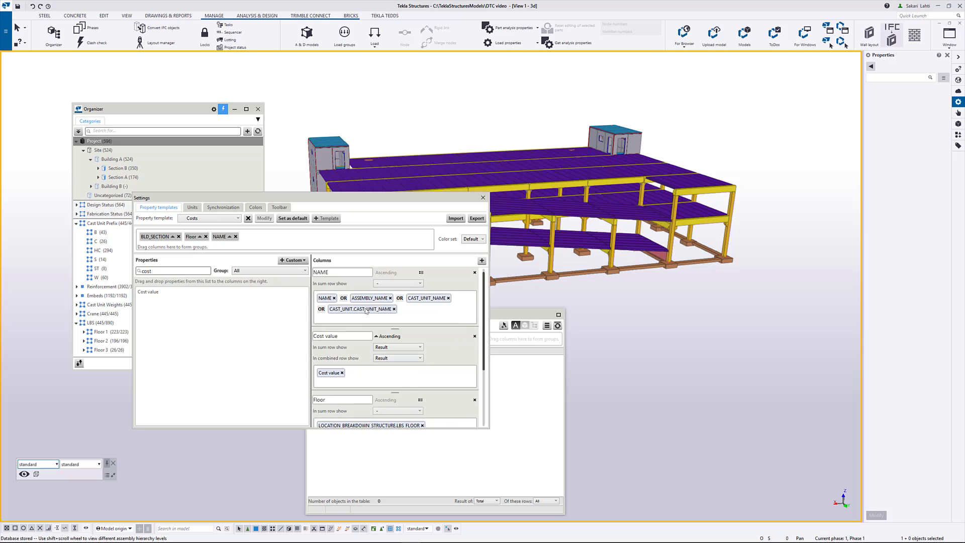
{"action": "scroll", "coordinate": [366, 311], "scroll_direction": "down", "scroll_amount": 4}
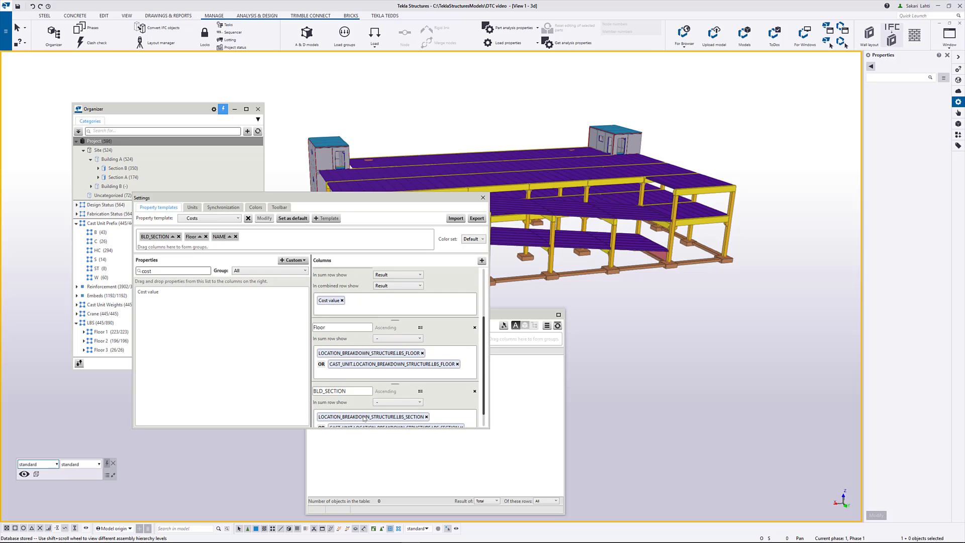
List all 445 cast units ungrouped in list view with identical cost rows combined
{"action": "left_click", "coordinate": [483, 198]}
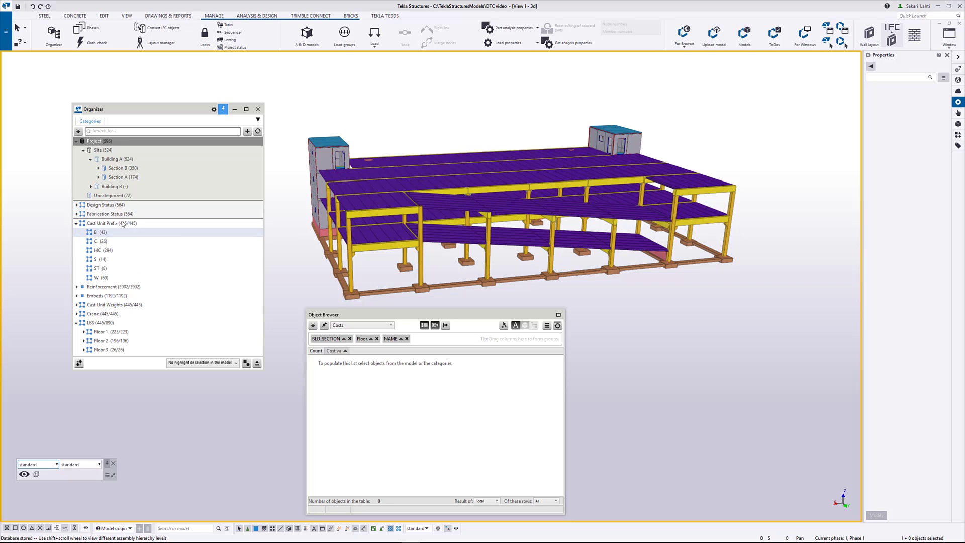
{"action": "left_click", "coordinate": [145, 226]}
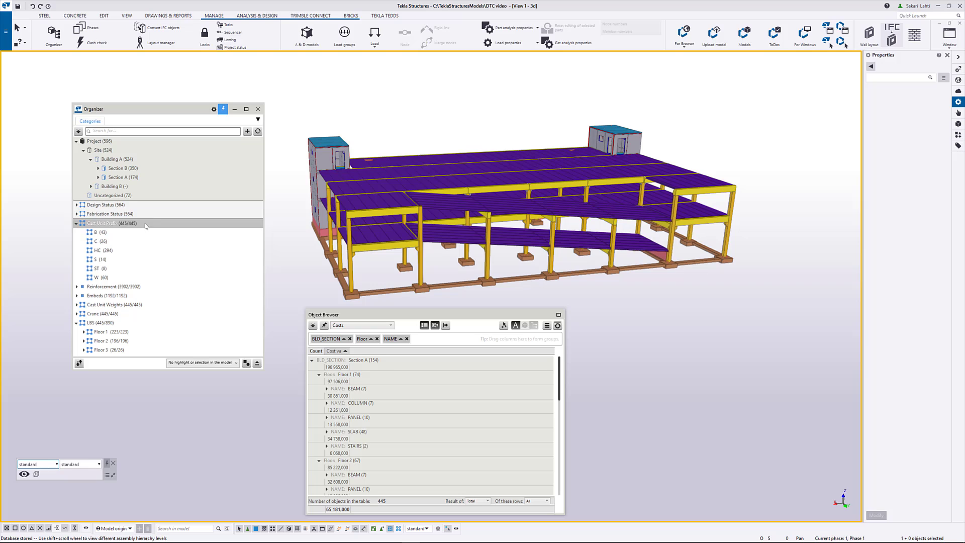
{"action": "left_click", "coordinate": [350, 339]}
{"action": "left_click", "coordinate": [336, 339]}
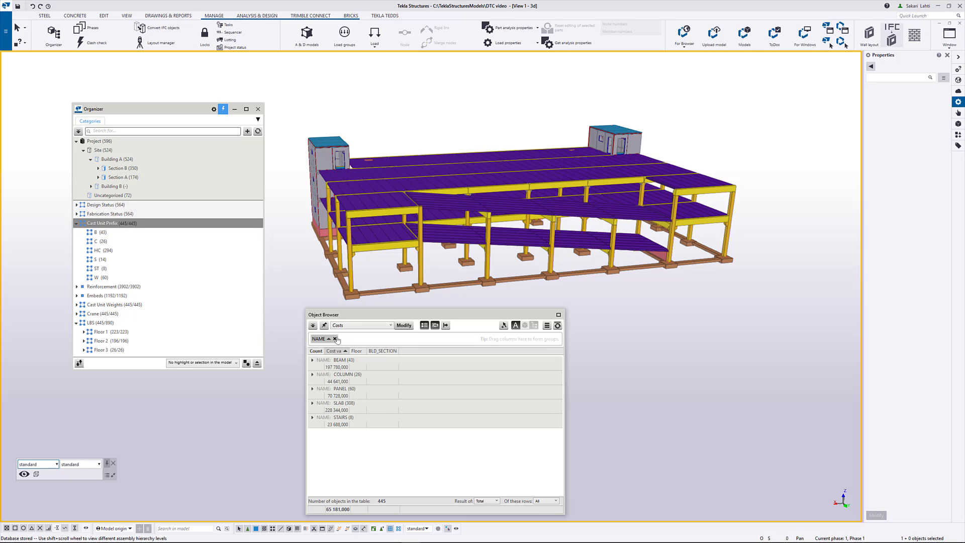
{"action": "left_click", "coordinate": [335, 339]}
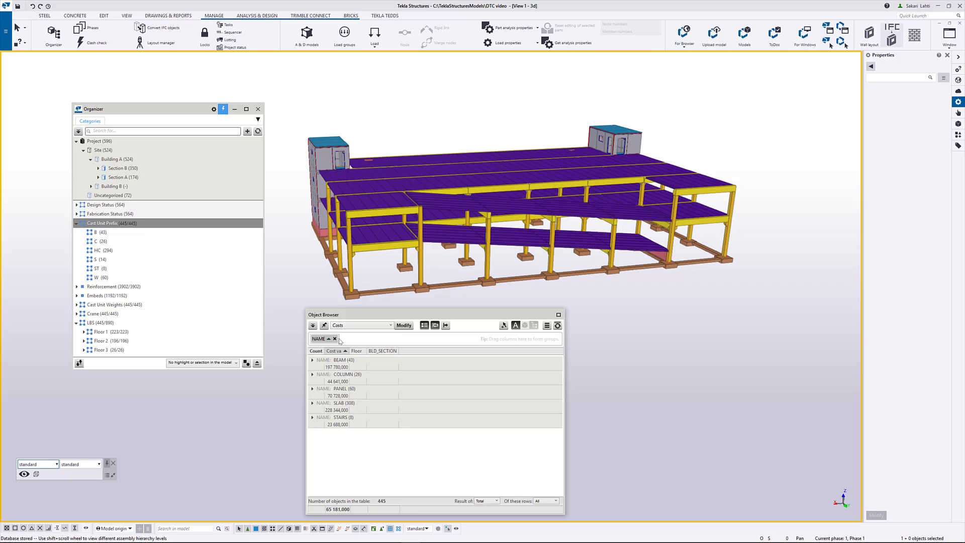
{"action": "left_click", "coordinate": [425, 326]}
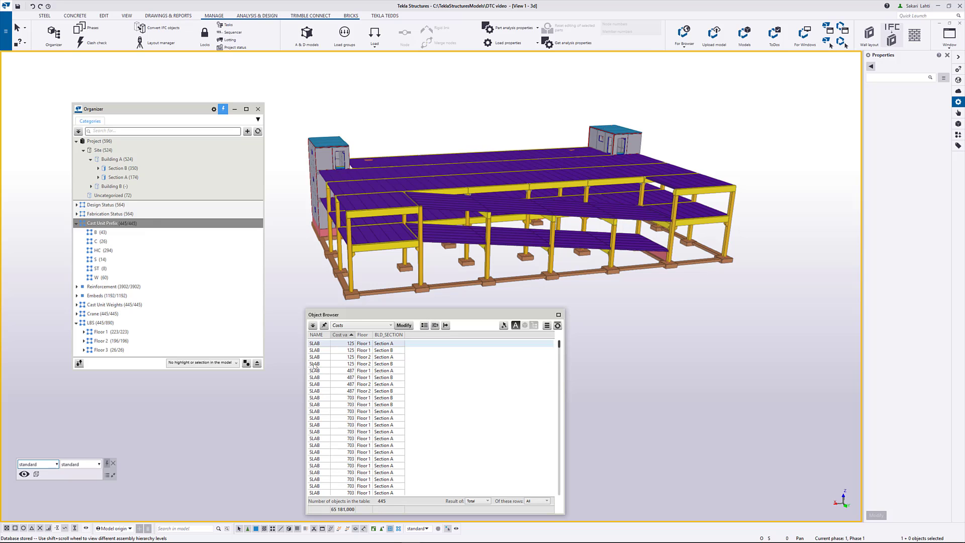
{"action": "left_click", "coordinate": [435, 326]}
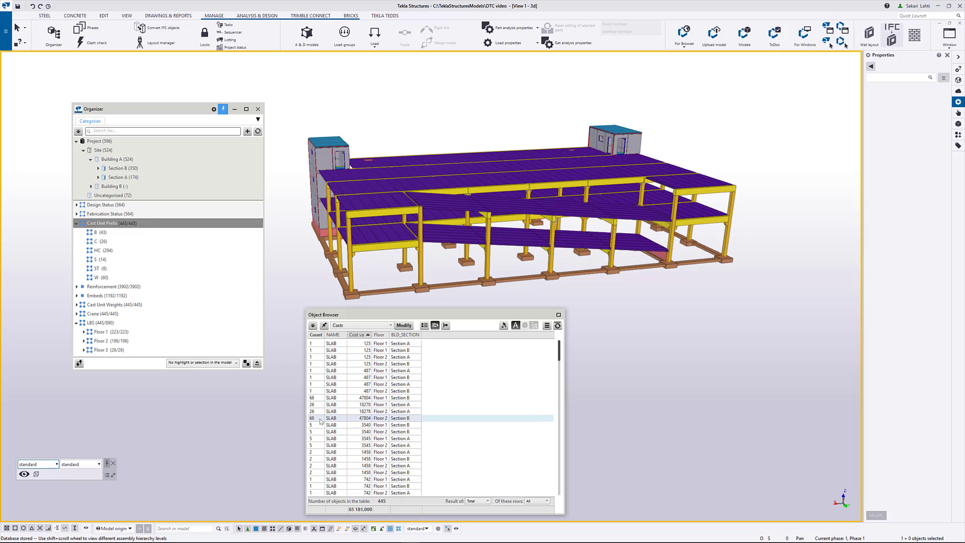
Regroup the cost table by BLD_SECTION and enable showing objects in selected categories
{"action": "left_click", "coordinate": [424, 329]}
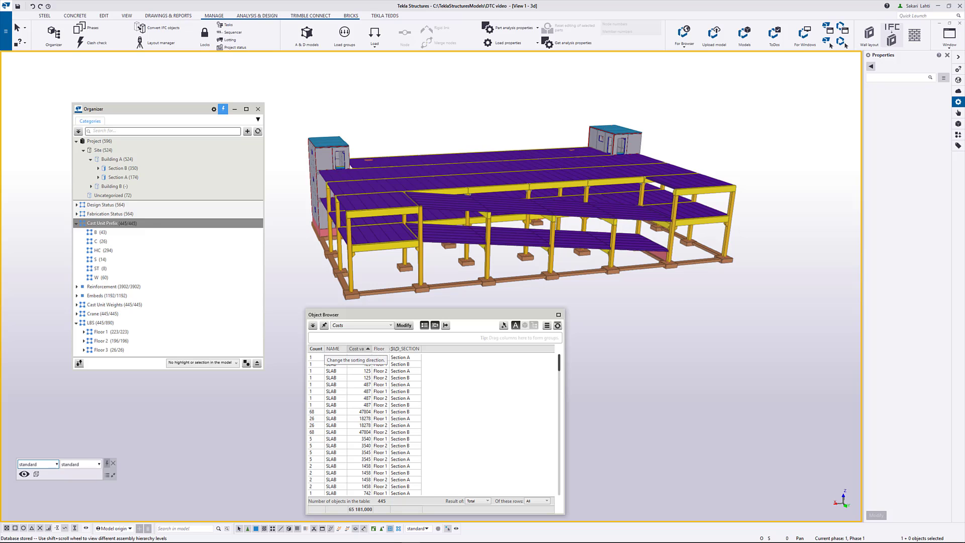
{"action": "left_click_drag", "start_coordinate": [342, 340], "coordinate": [395, 339]}
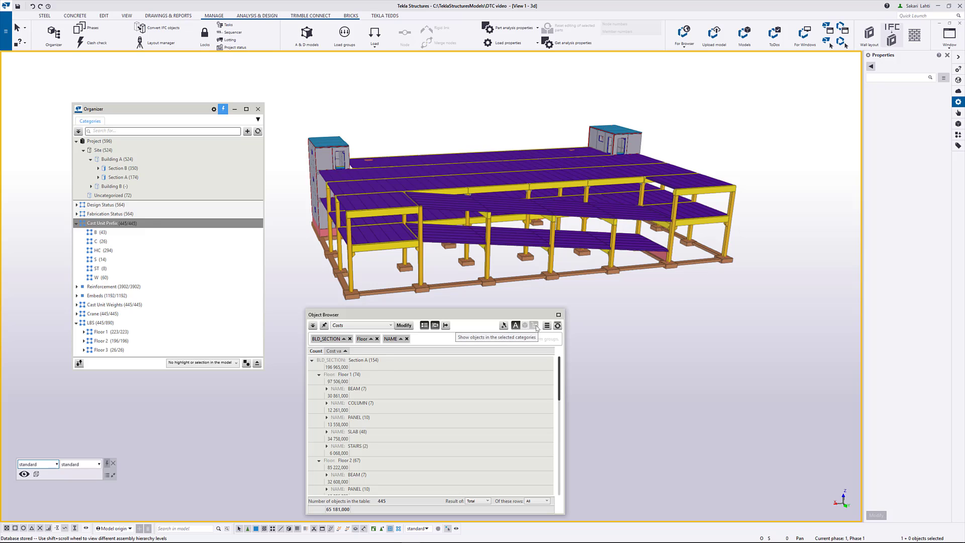
{"action": "left_click", "coordinate": [520, 327]}
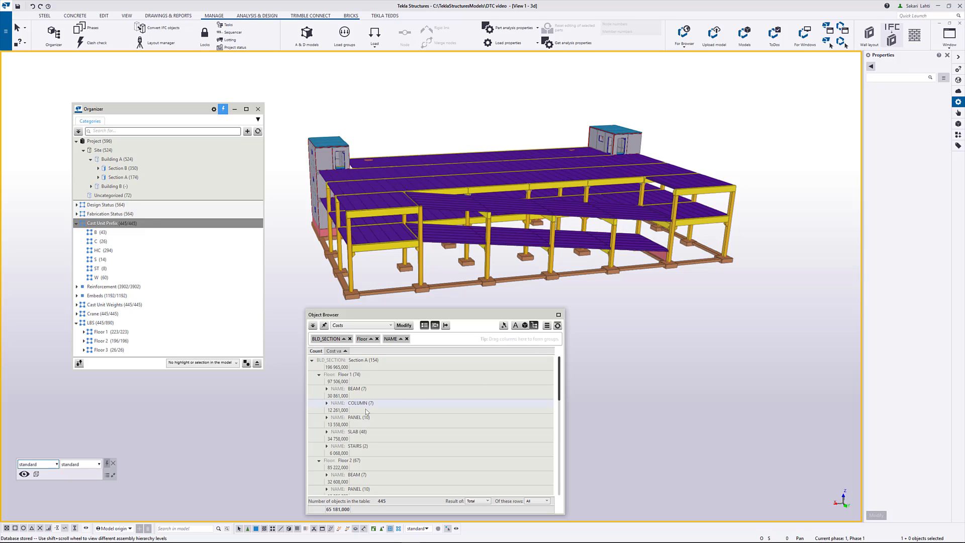
Select the Section A Floor 1 BEAM and PANEL groups' cast units in the model
{"action": "left_click", "coordinate": [364, 389]}
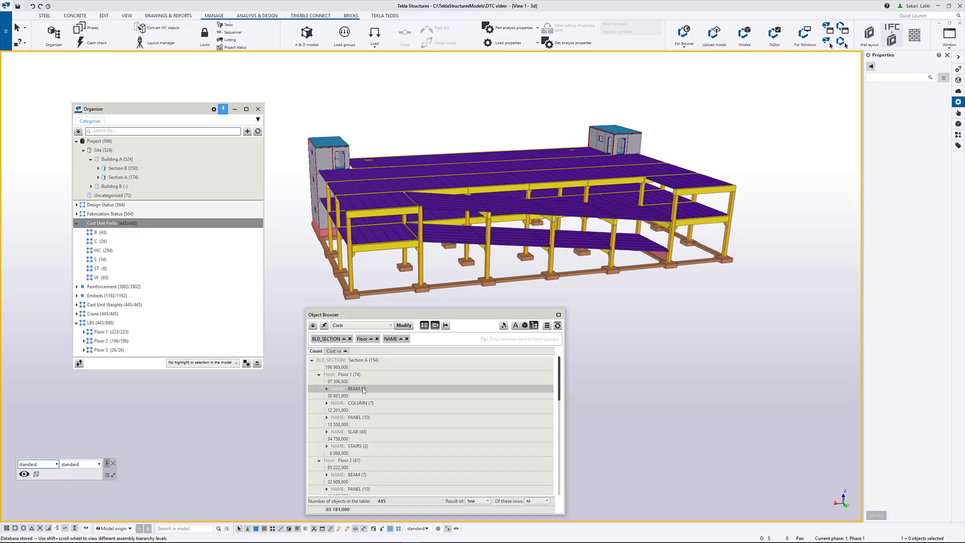
{"action": "left_click", "coordinate": [369, 388]}
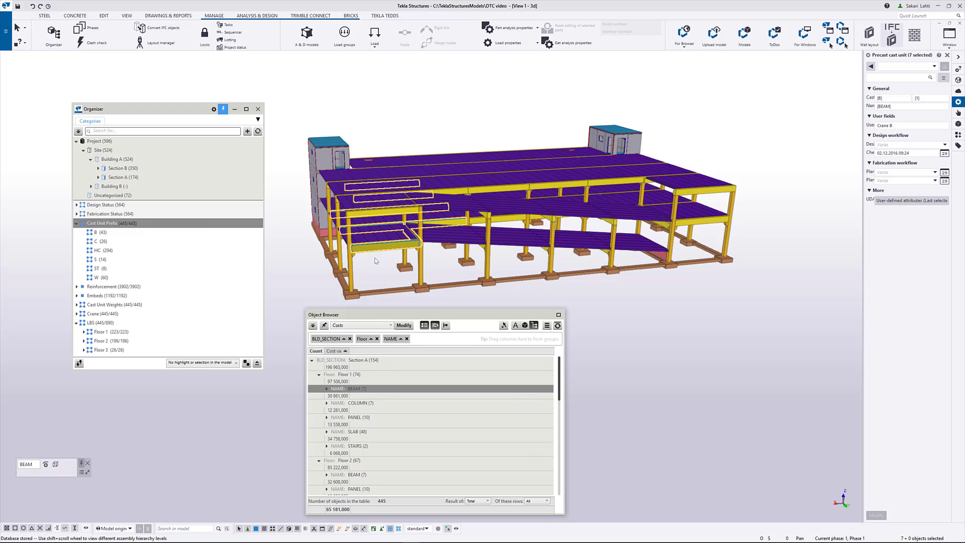
{"action": "left_click", "coordinate": [363, 418]}
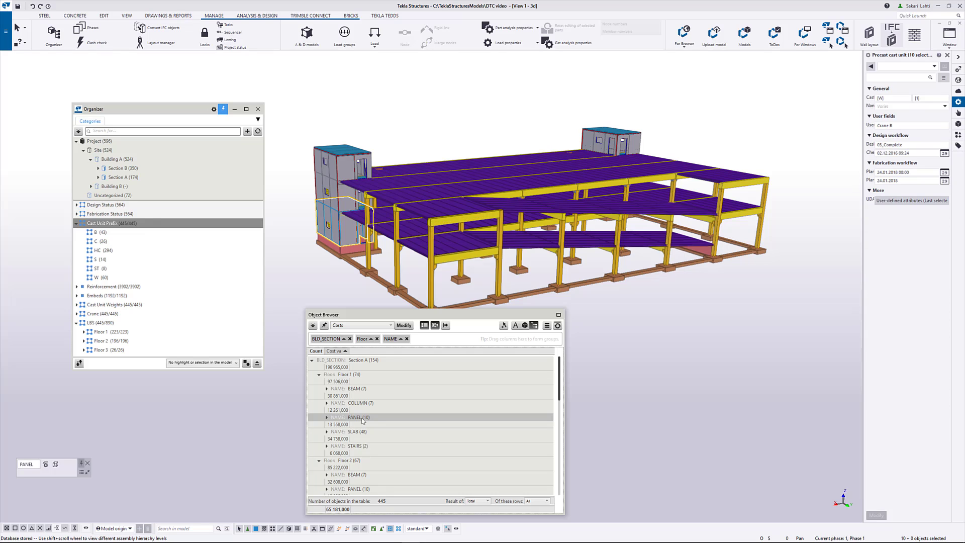
Colour the model by the cost groups with the Default colour set and review each group's colour
{"action": "left_click", "coordinate": [547, 326]}
{"action": "mouse_move", "coordinate": [423, 384]}
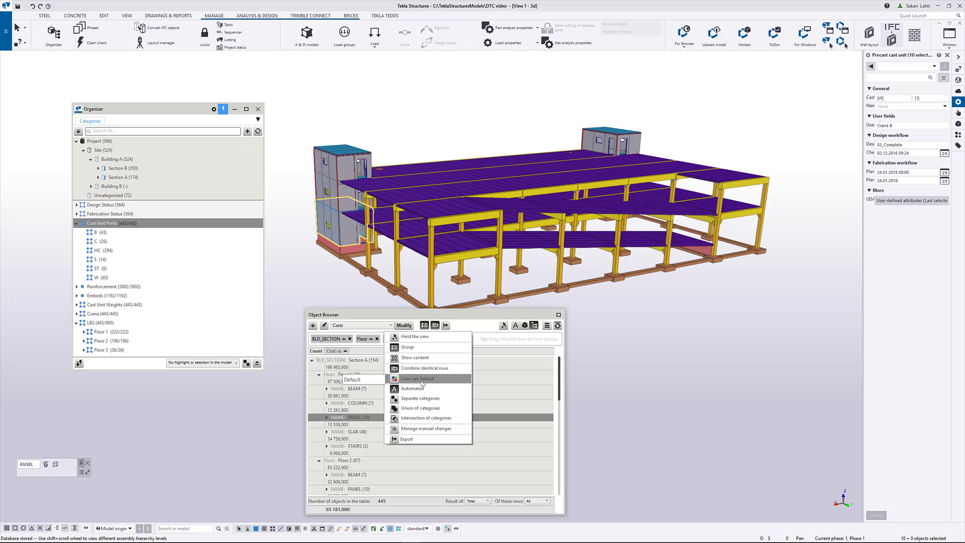
{"action": "left_click", "coordinate": [370, 380]}
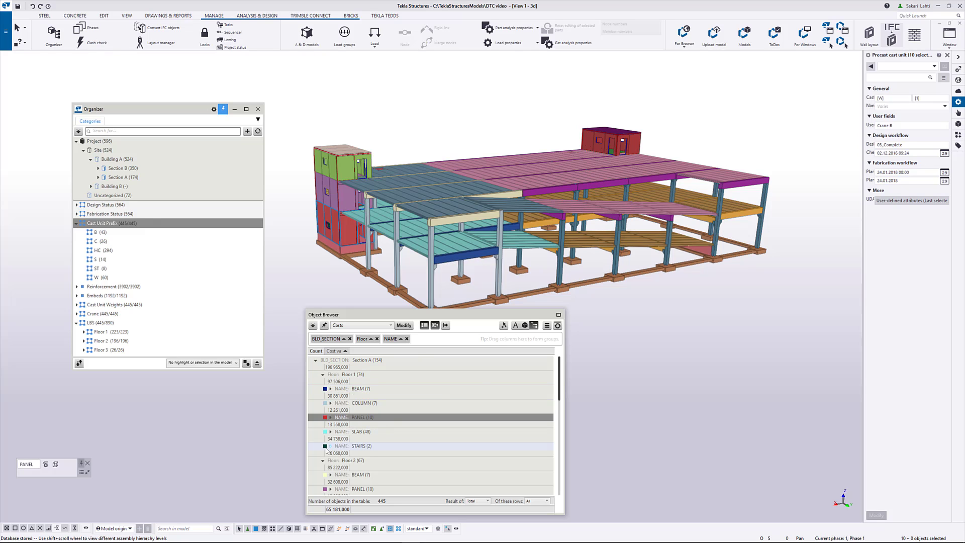
{"action": "scroll", "coordinate": [328, 451], "scroll_direction": "down", "scroll_amount": 3}
{"action": "scroll", "coordinate": [329, 451], "scroll_direction": "down", "scroll_amount": 2}
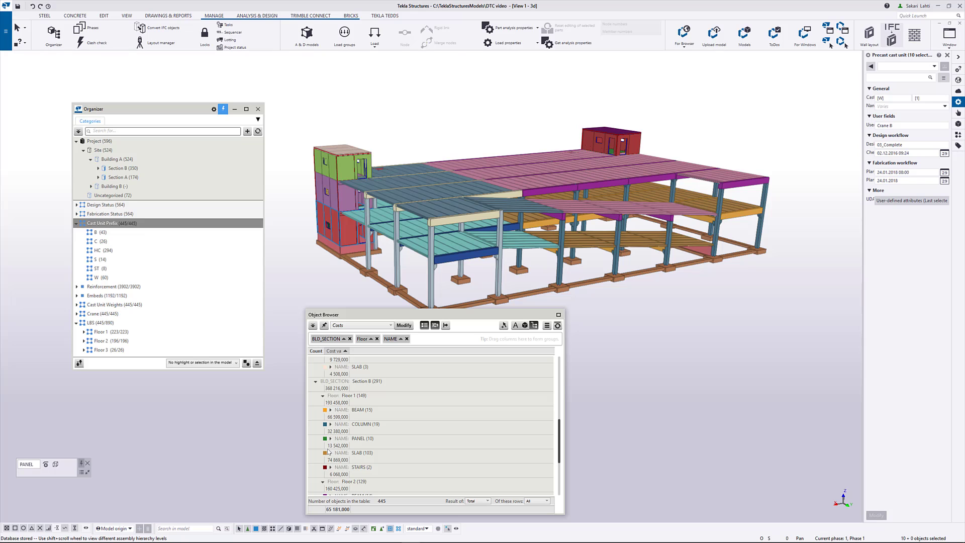
{"action": "scroll", "coordinate": [328, 452], "scroll_direction": "down", "scroll_amount": 3}
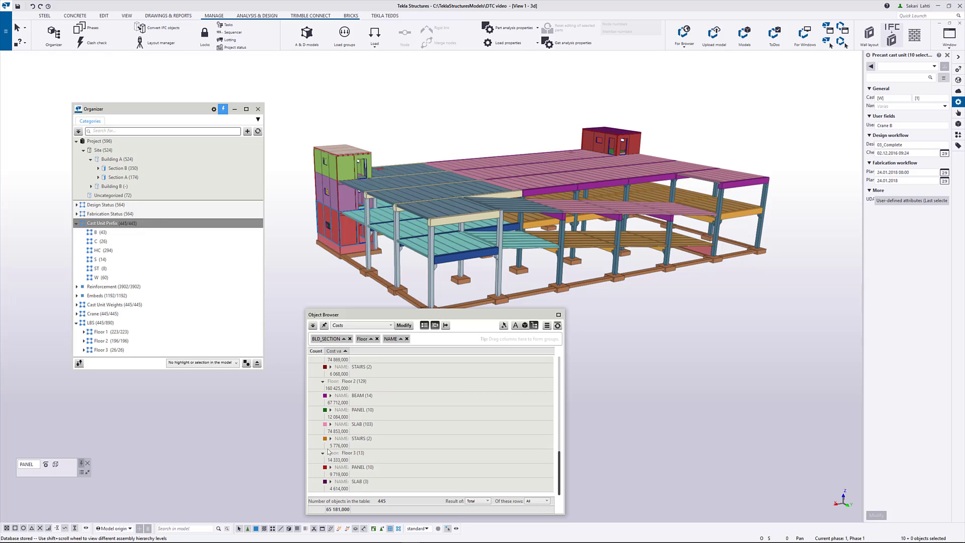
{"action": "scroll", "coordinate": [328, 451], "scroll_direction": "up", "scroll_amount": 10}
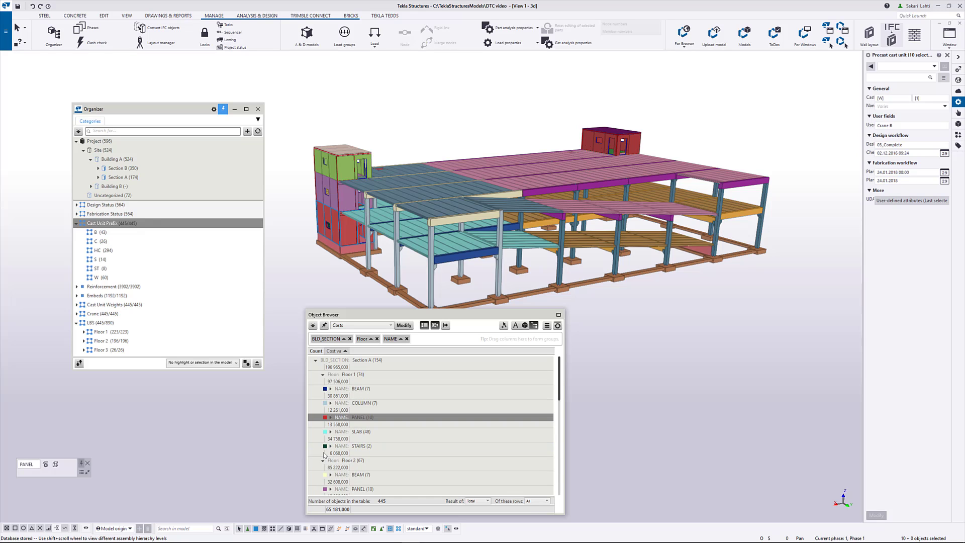